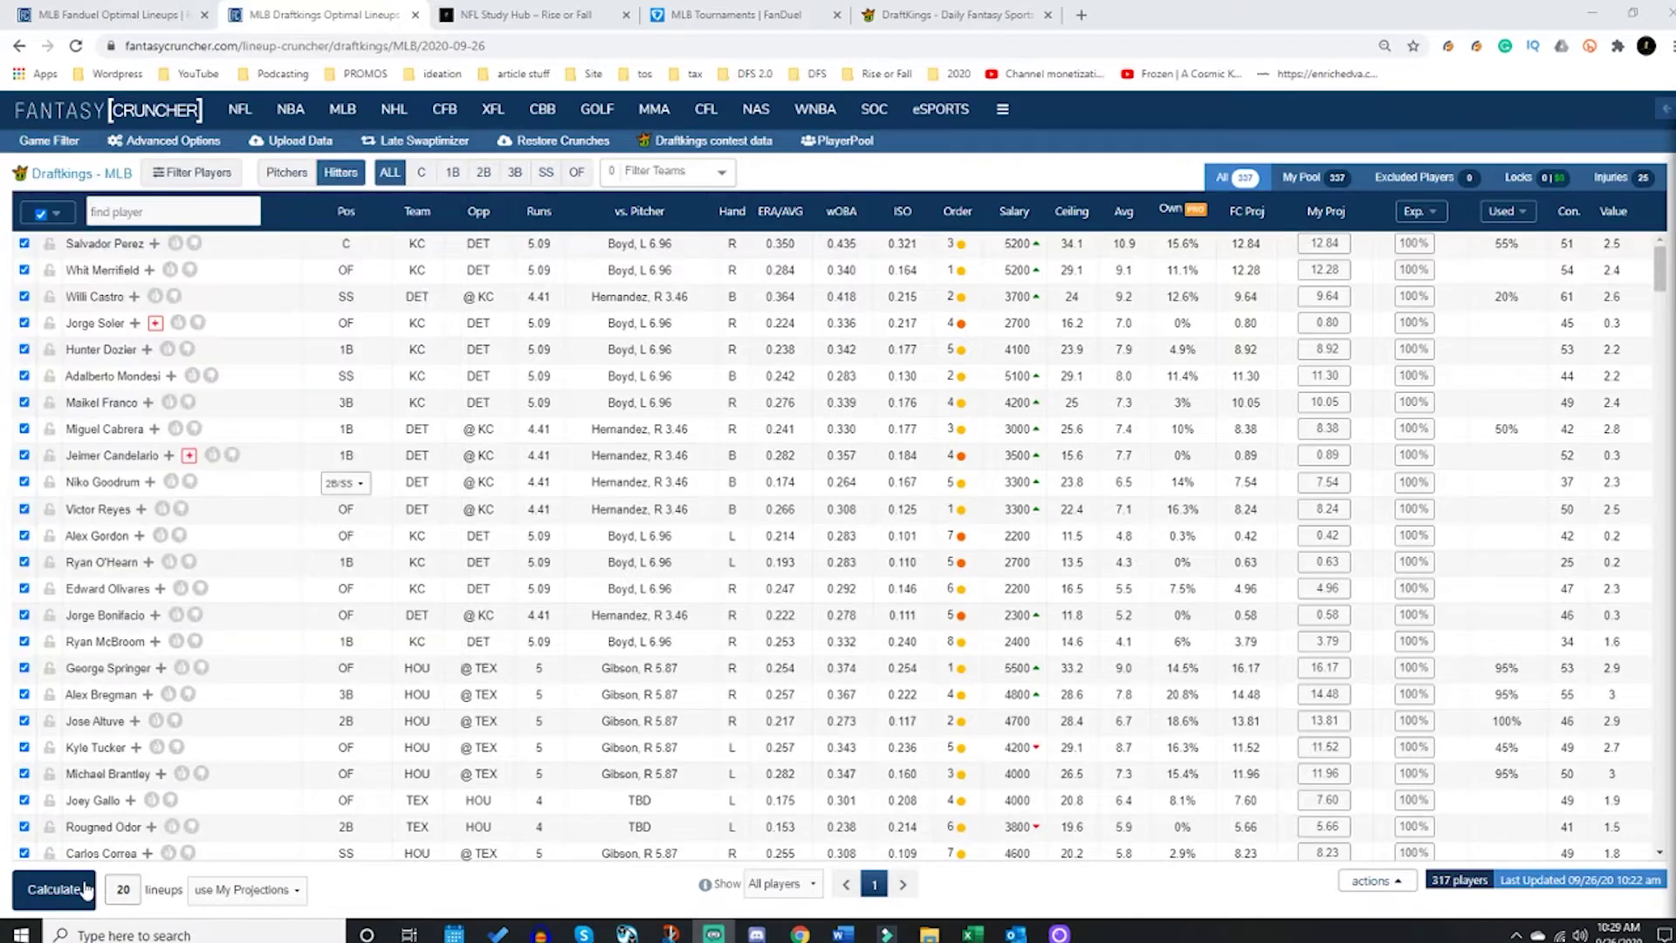
Step: Crunch 20 DraftKings lineups and export them as CSV for the 09/26 7:05 pm slate
{"action": "left_click", "coordinate": [59, 889]}
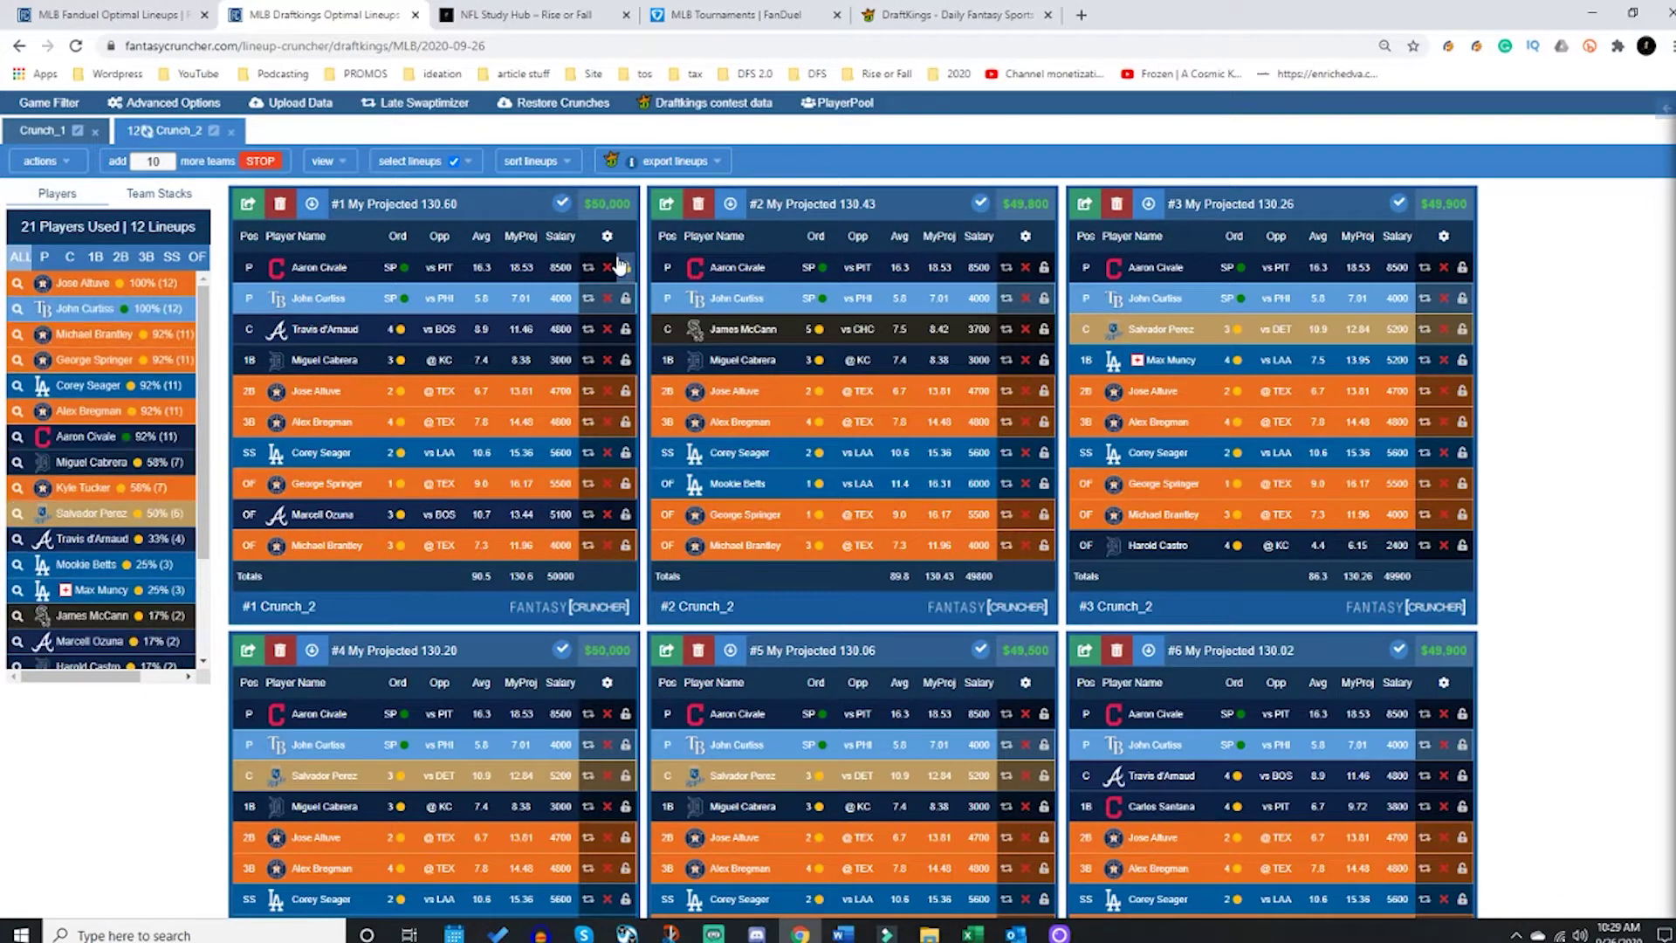
{"action": "left_click", "coordinate": [706, 164]}
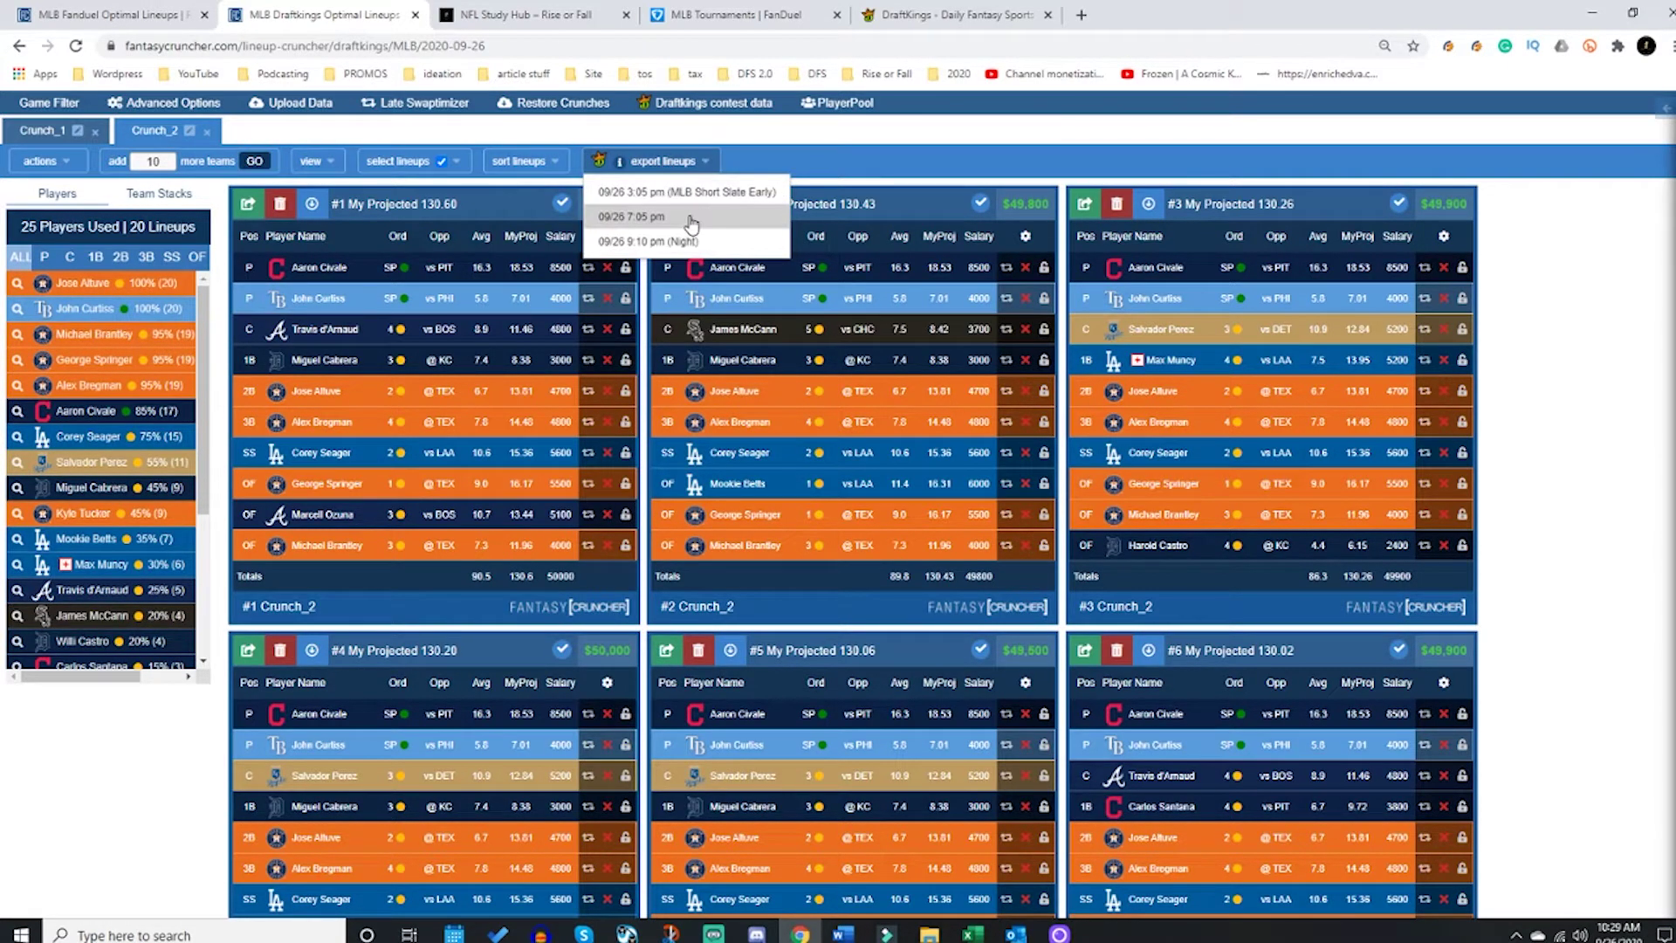
{"action": "left_click", "coordinate": [698, 217]}
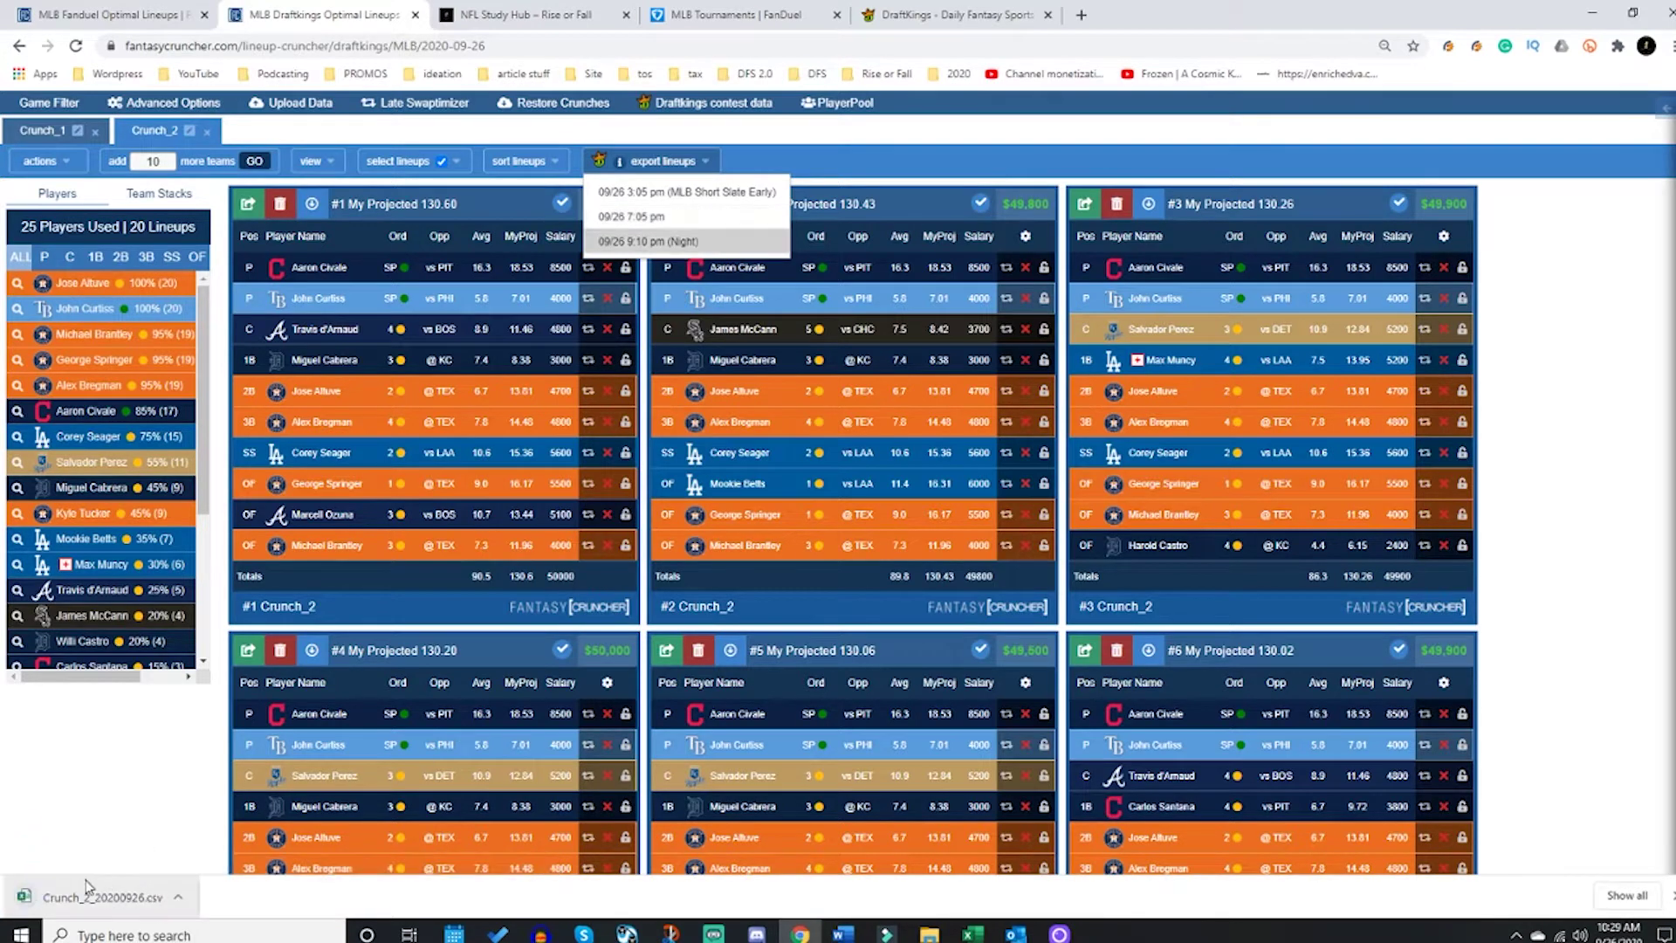
{"action": "left_click", "coordinate": [940, 13]}
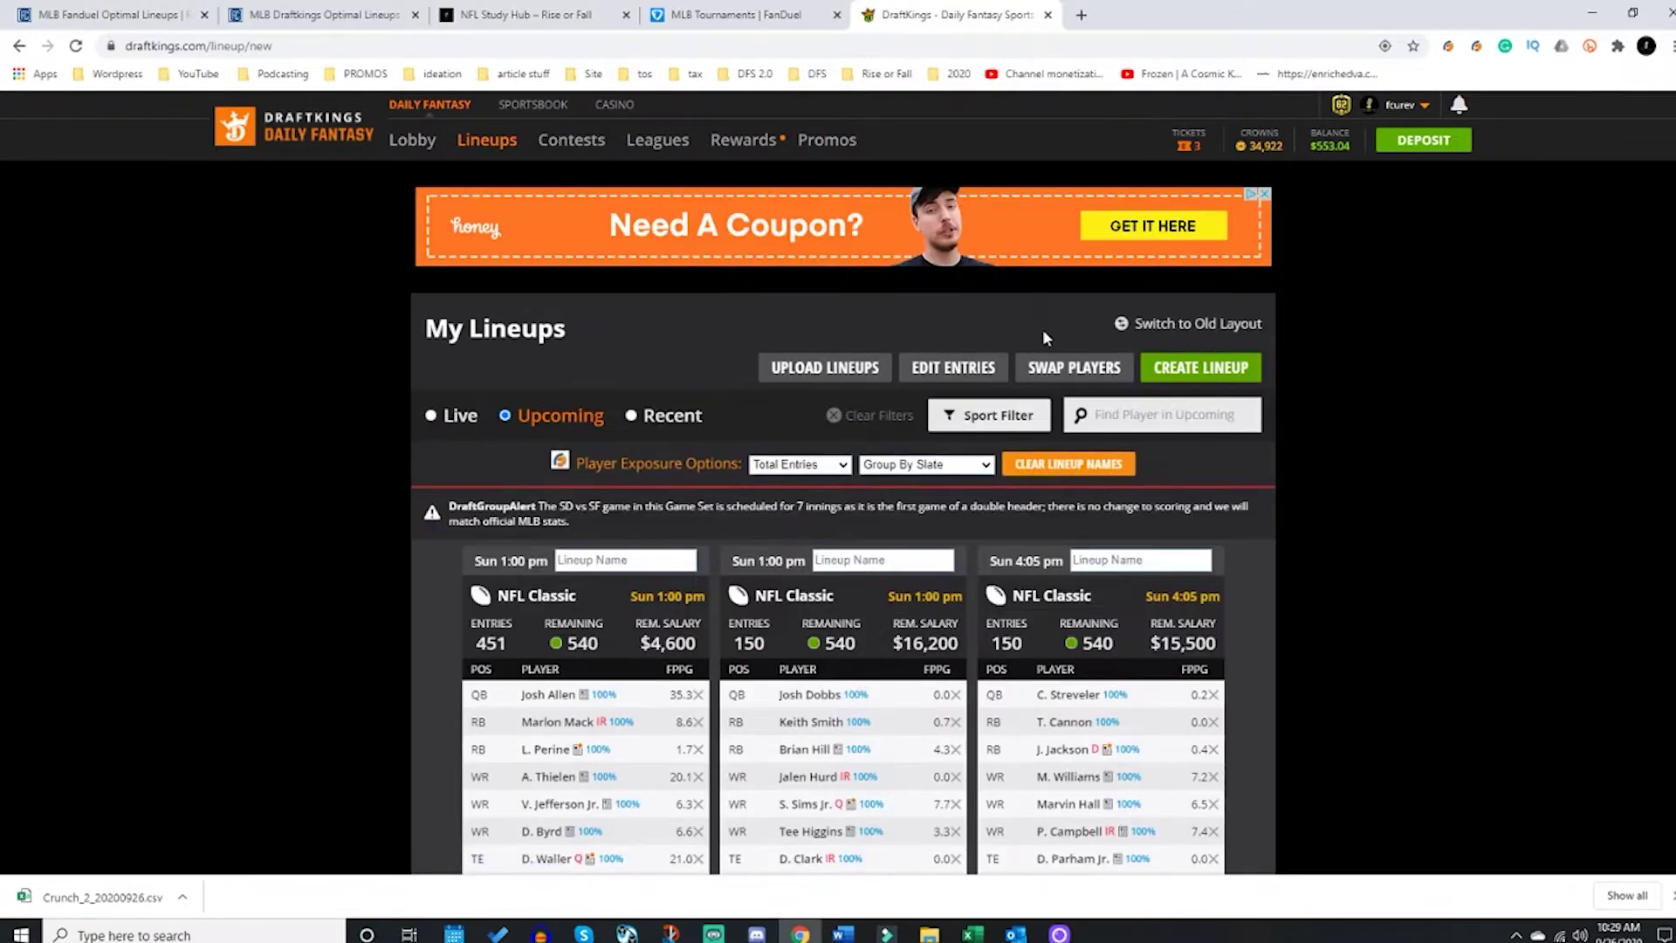
Step: Upload the Crunch_2_20200926 lineup CSV to DraftKings, with all 20 lineups accepted
{"action": "left_click", "coordinate": [858, 371]}
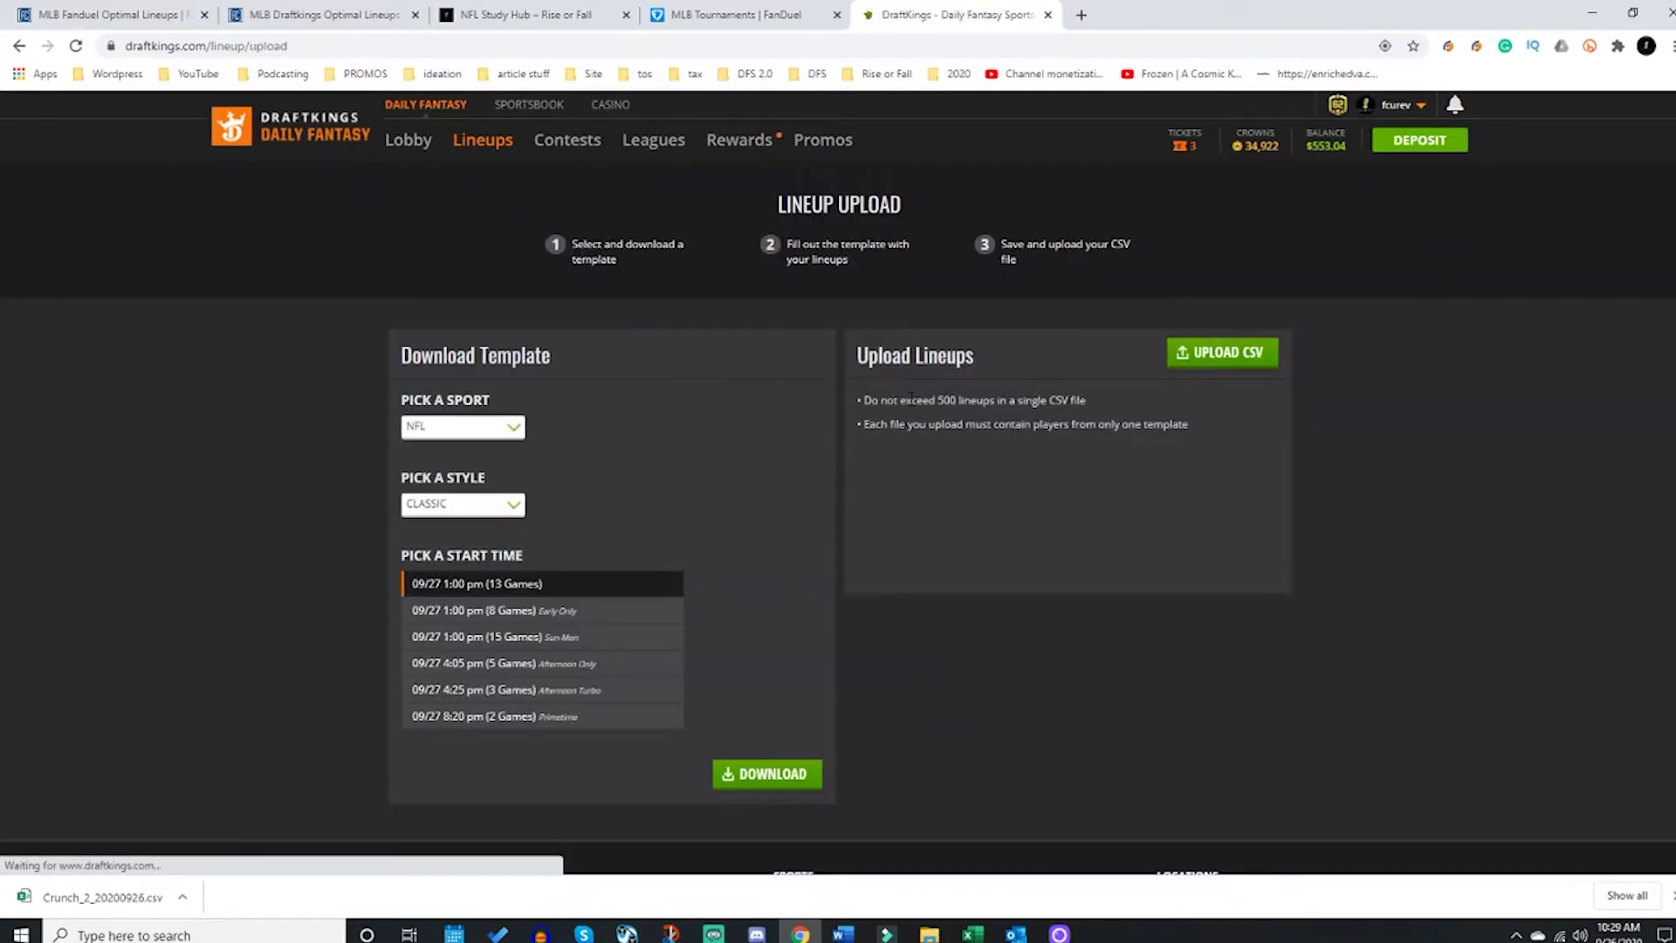
{"action": "left_click", "coordinate": [1234, 363]}
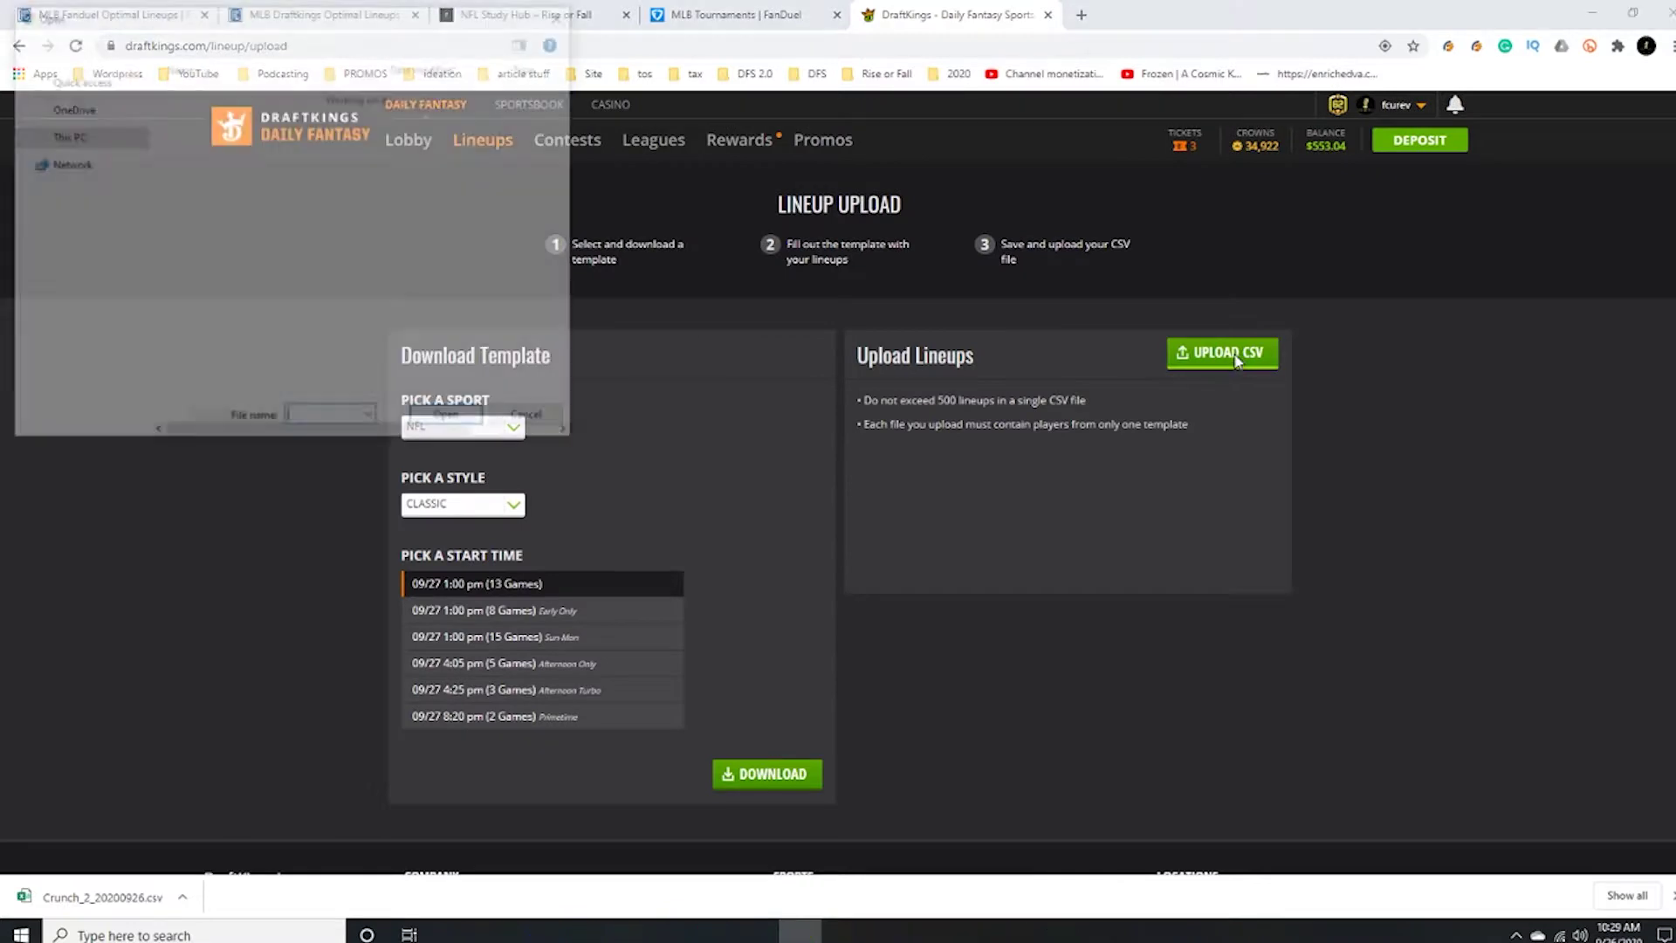
{"action": "left_click", "coordinate": [216, 157]}
{"action": "double_click", "coordinate": [216, 158]}
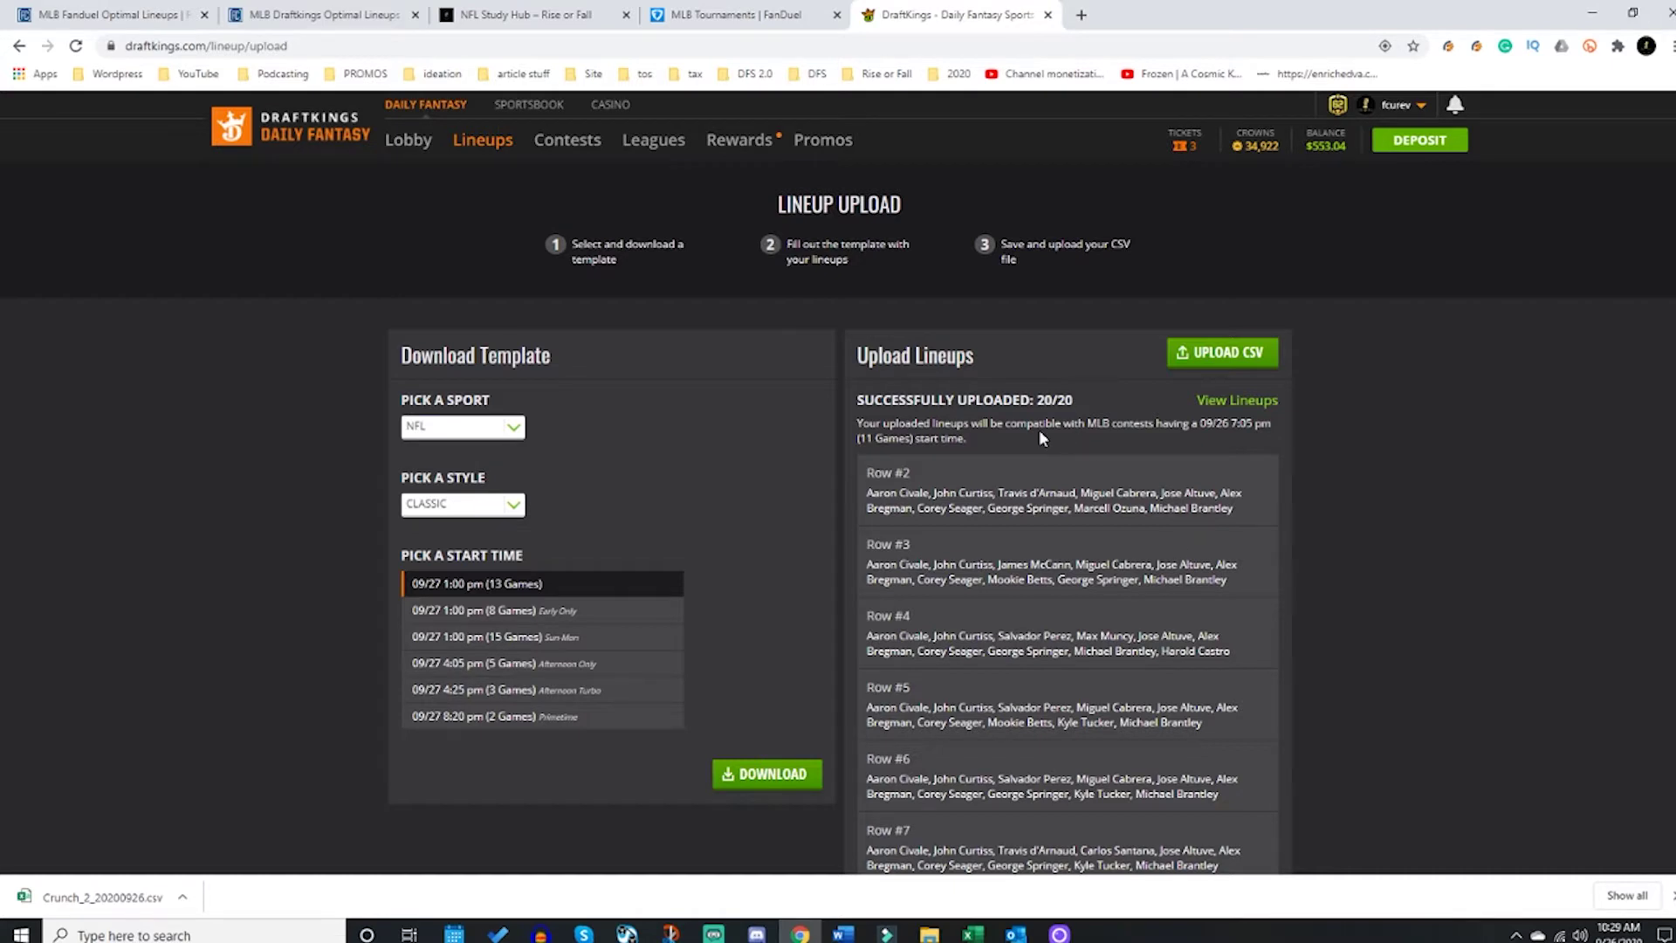
{"action": "left_click", "coordinate": [409, 147]}
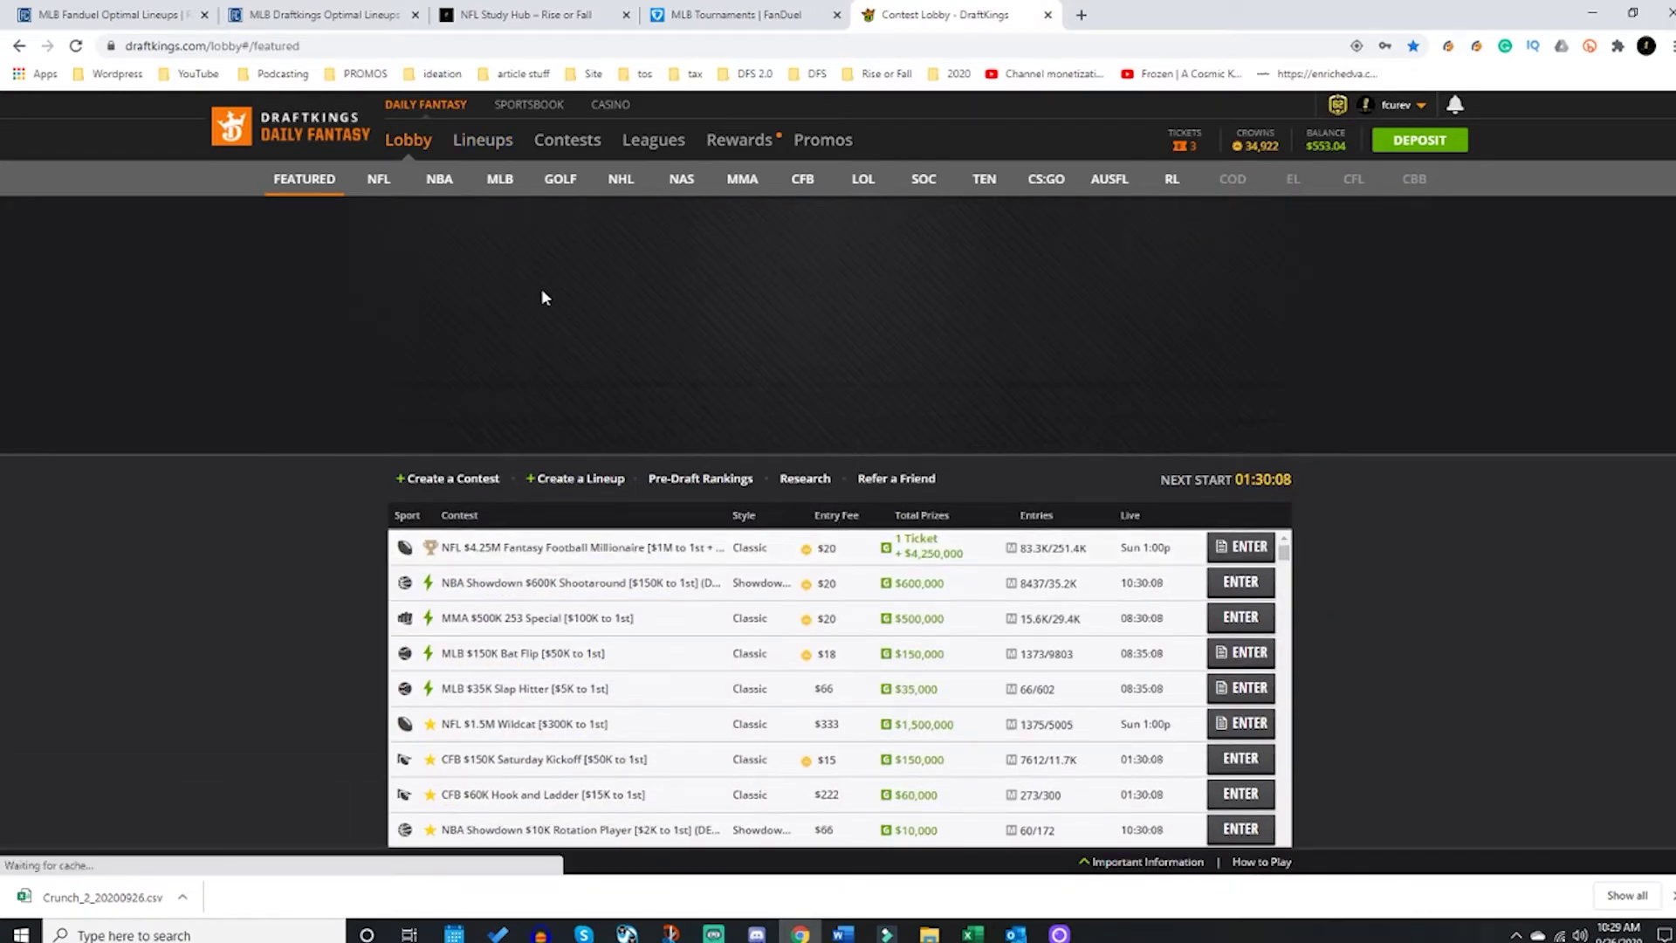
Step: Filter the DraftKings lobby to featured MLB contests sorted by entry fee
{"action": "left_click", "coordinate": [499, 180]}
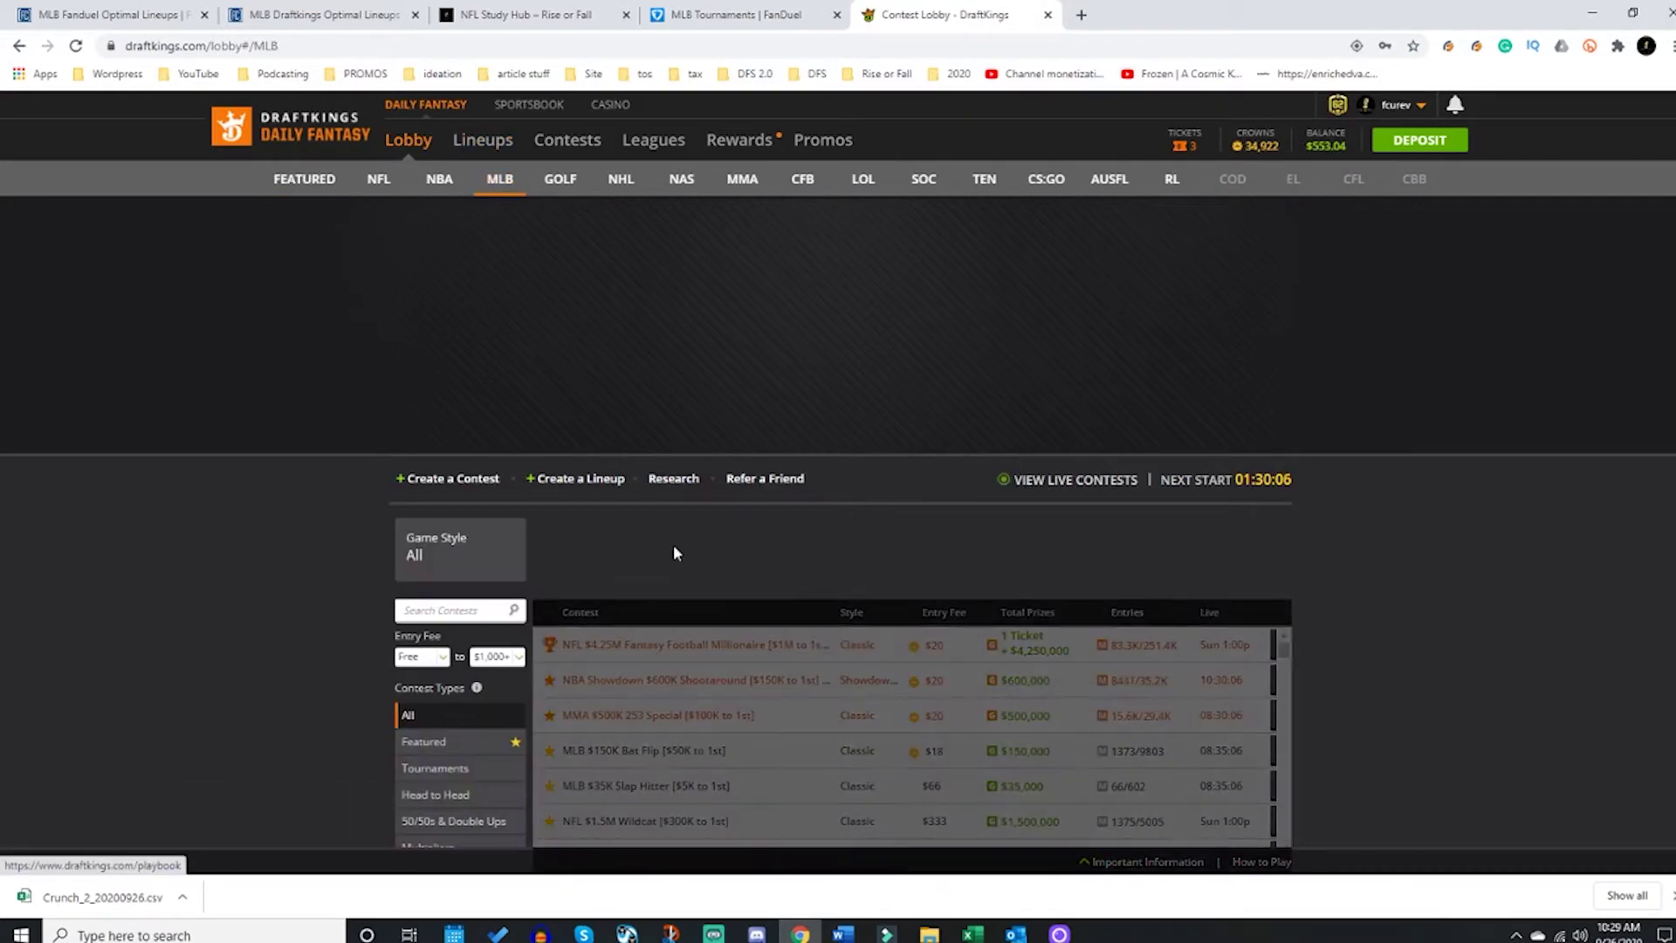
{"action": "left_click", "coordinate": [486, 744]}
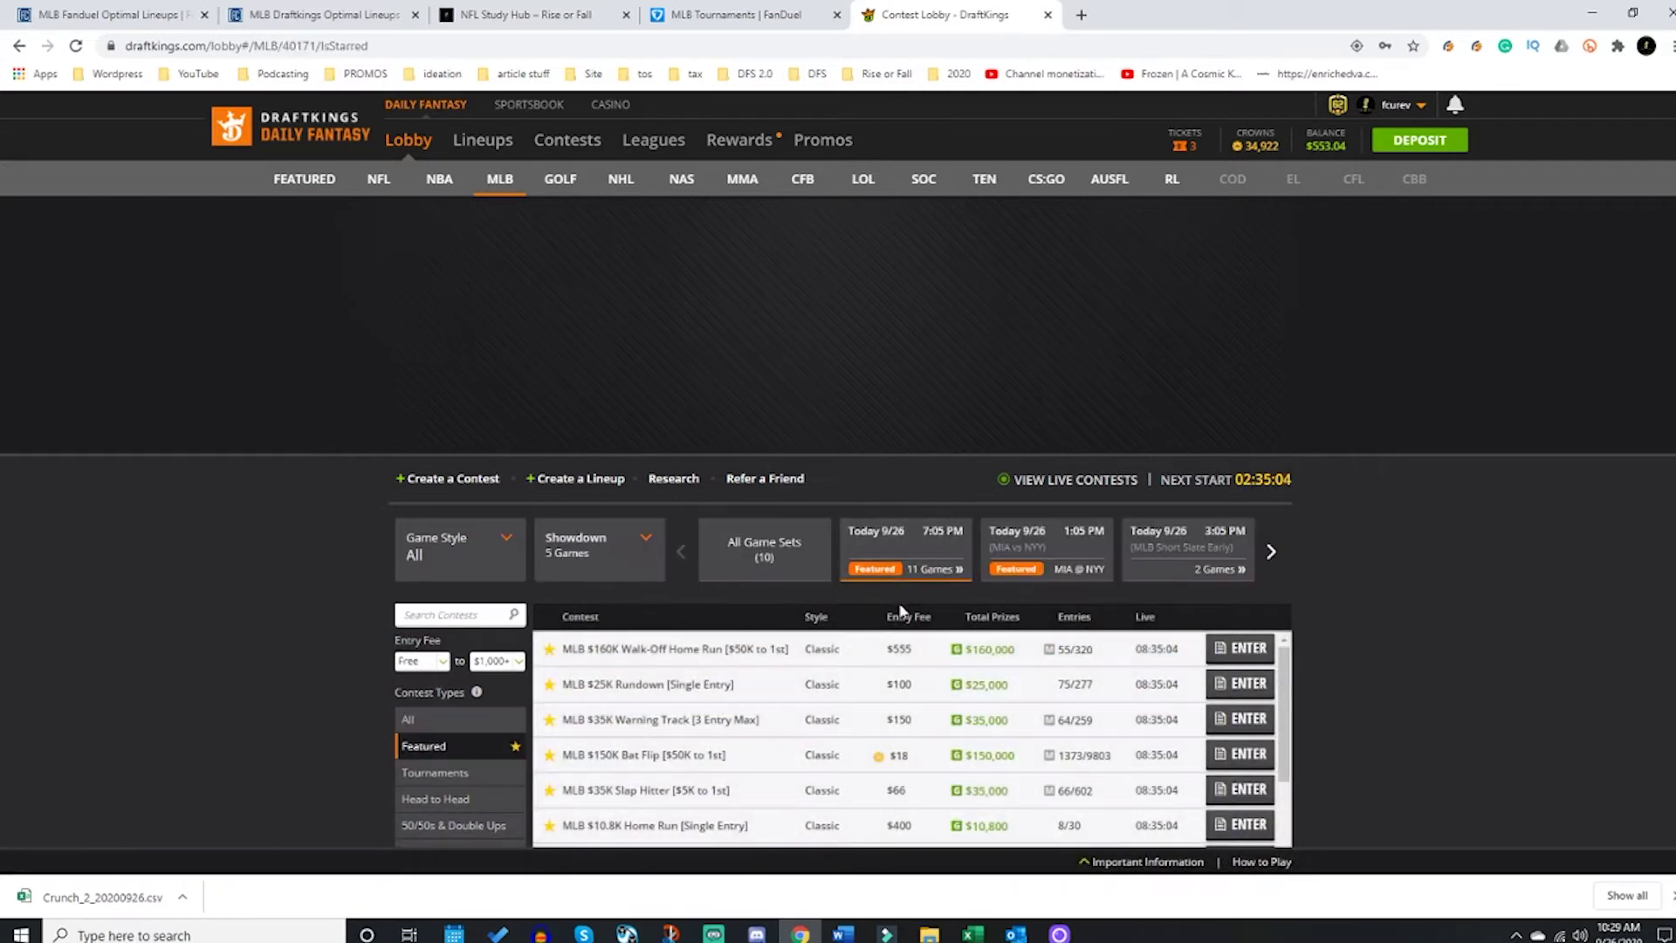
{"action": "left_click", "coordinate": [901, 616]}
{"action": "scroll", "coordinate": [1245, 599], "scroll_direction": "down", "scroll_amount": 1}
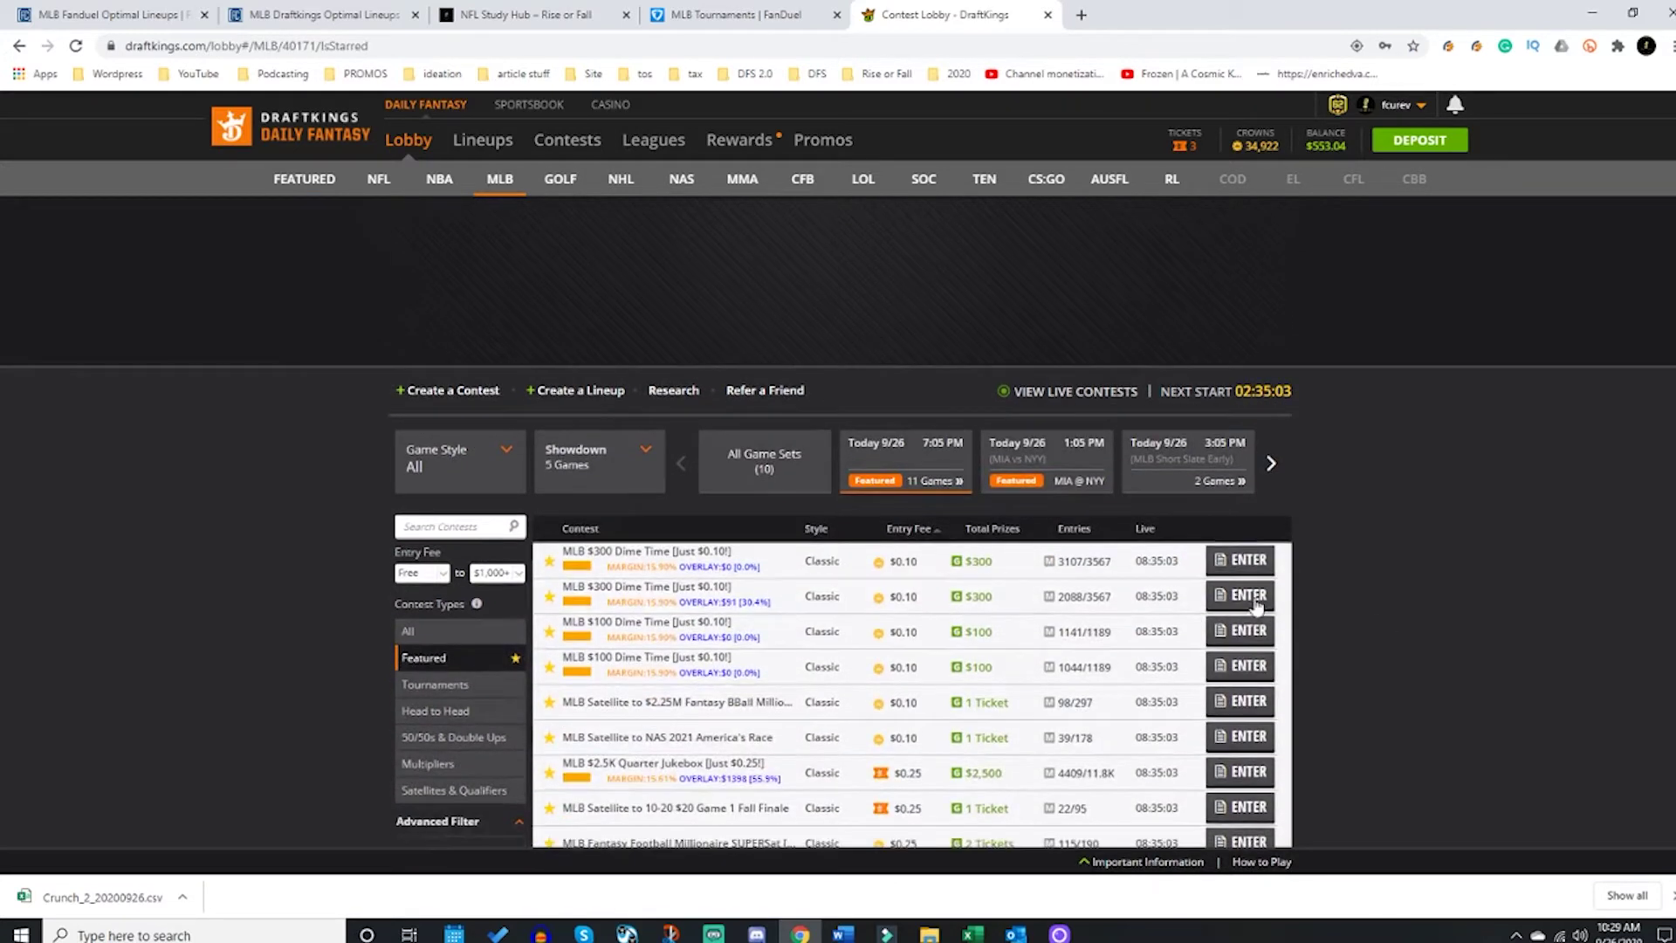
Step: Enter all 20 lineups into the $2.00 MLB $300 Dime Time contest
{"action": "left_click", "coordinate": [1235, 564]}
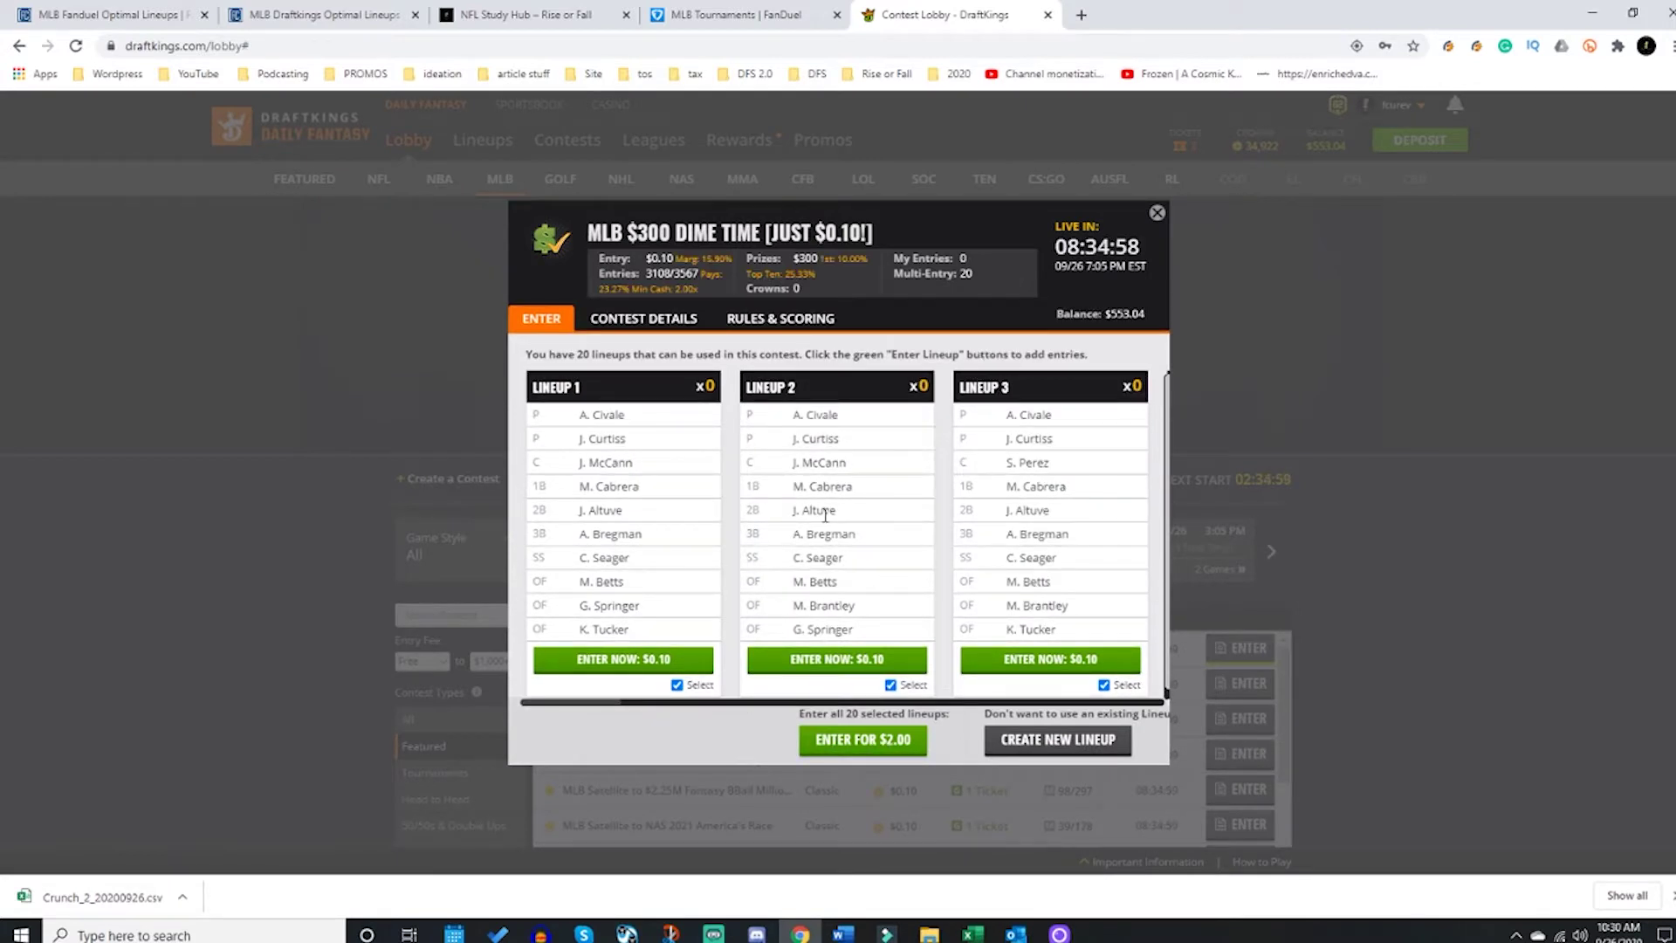
{"action": "left_click", "coordinate": [887, 741]}
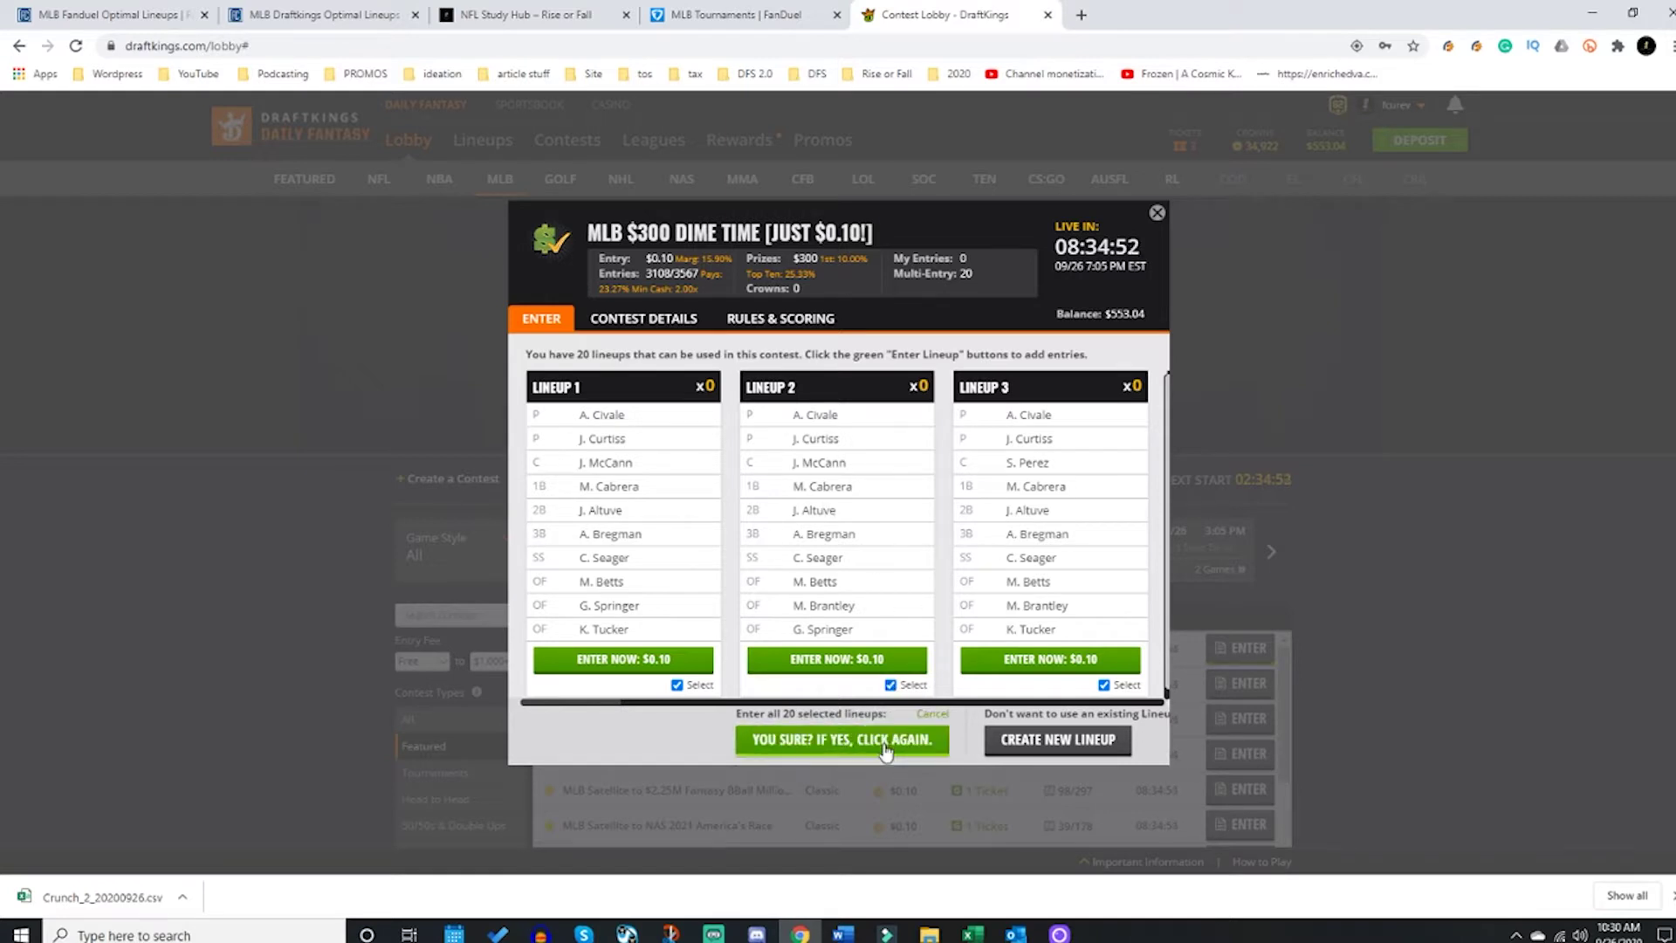
{"action": "left_click", "coordinate": [881, 747]}
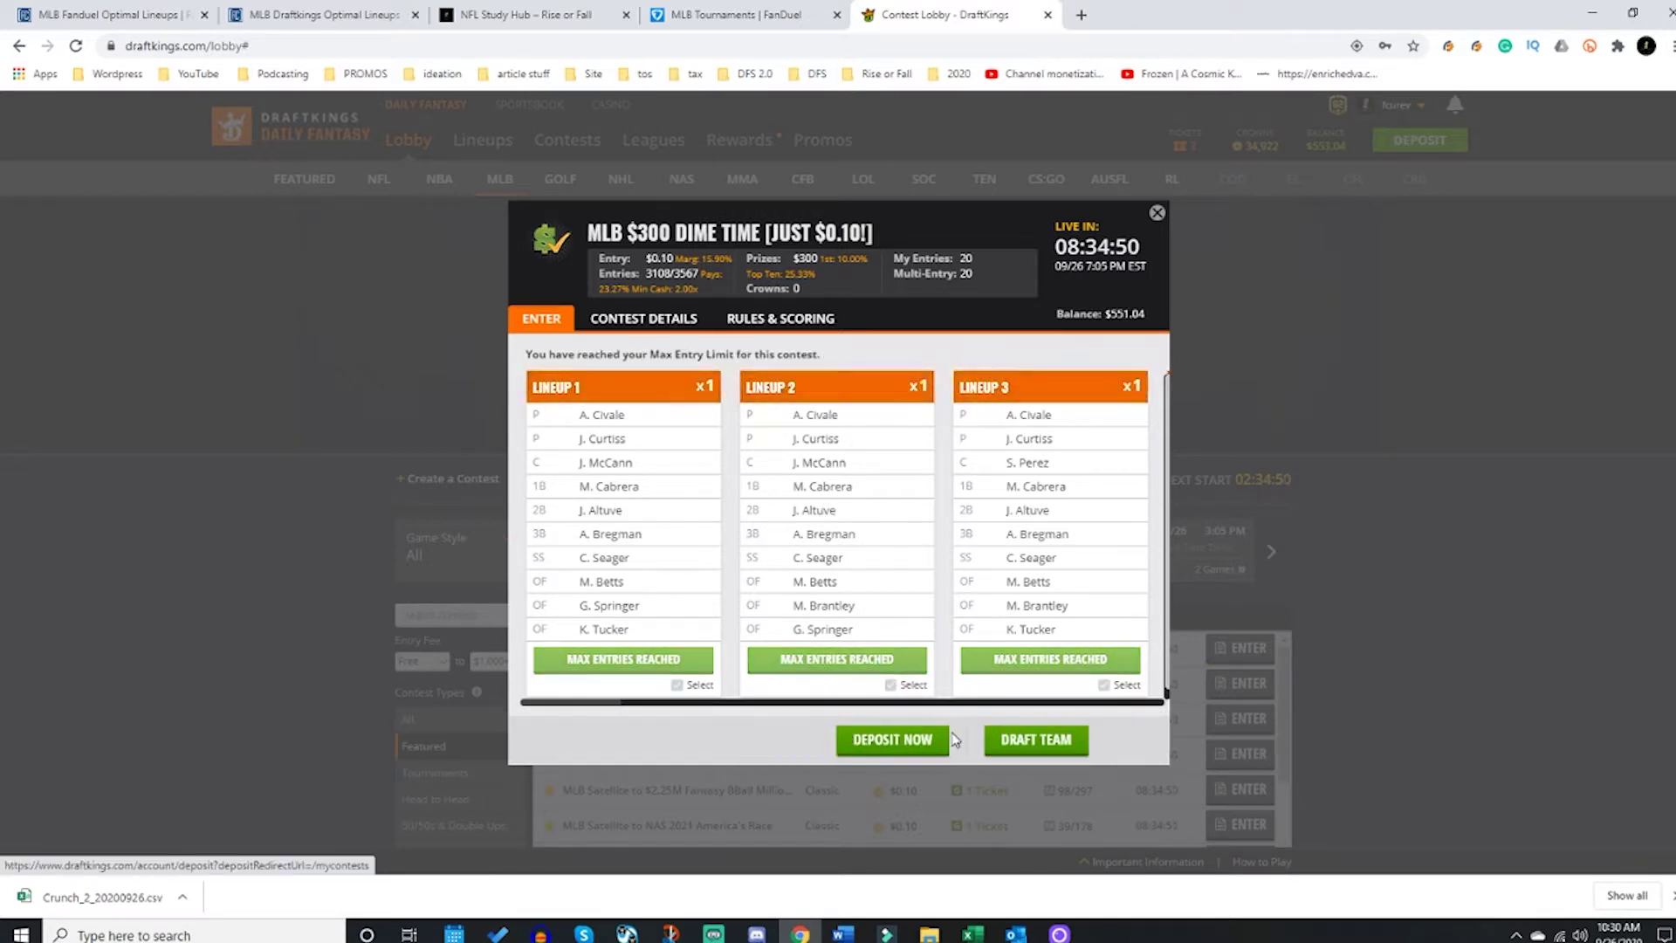
{"action": "left_click", "coordinate": [1156, 214]}
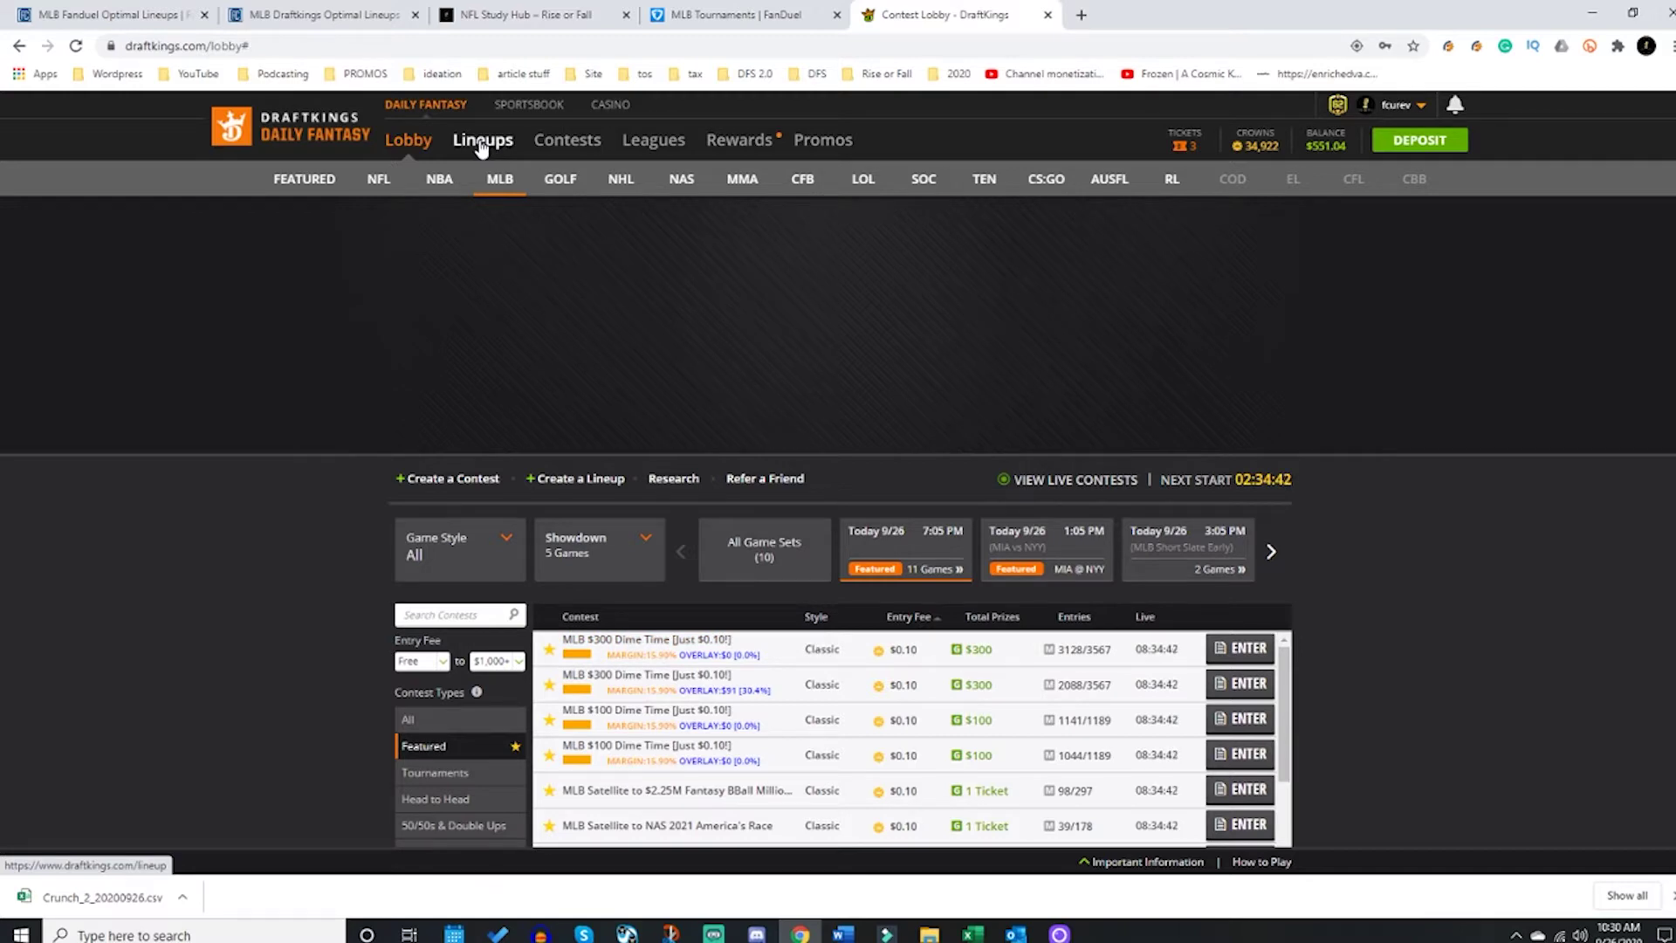
{"action": "left_click", "coordinate": [307, 10]}
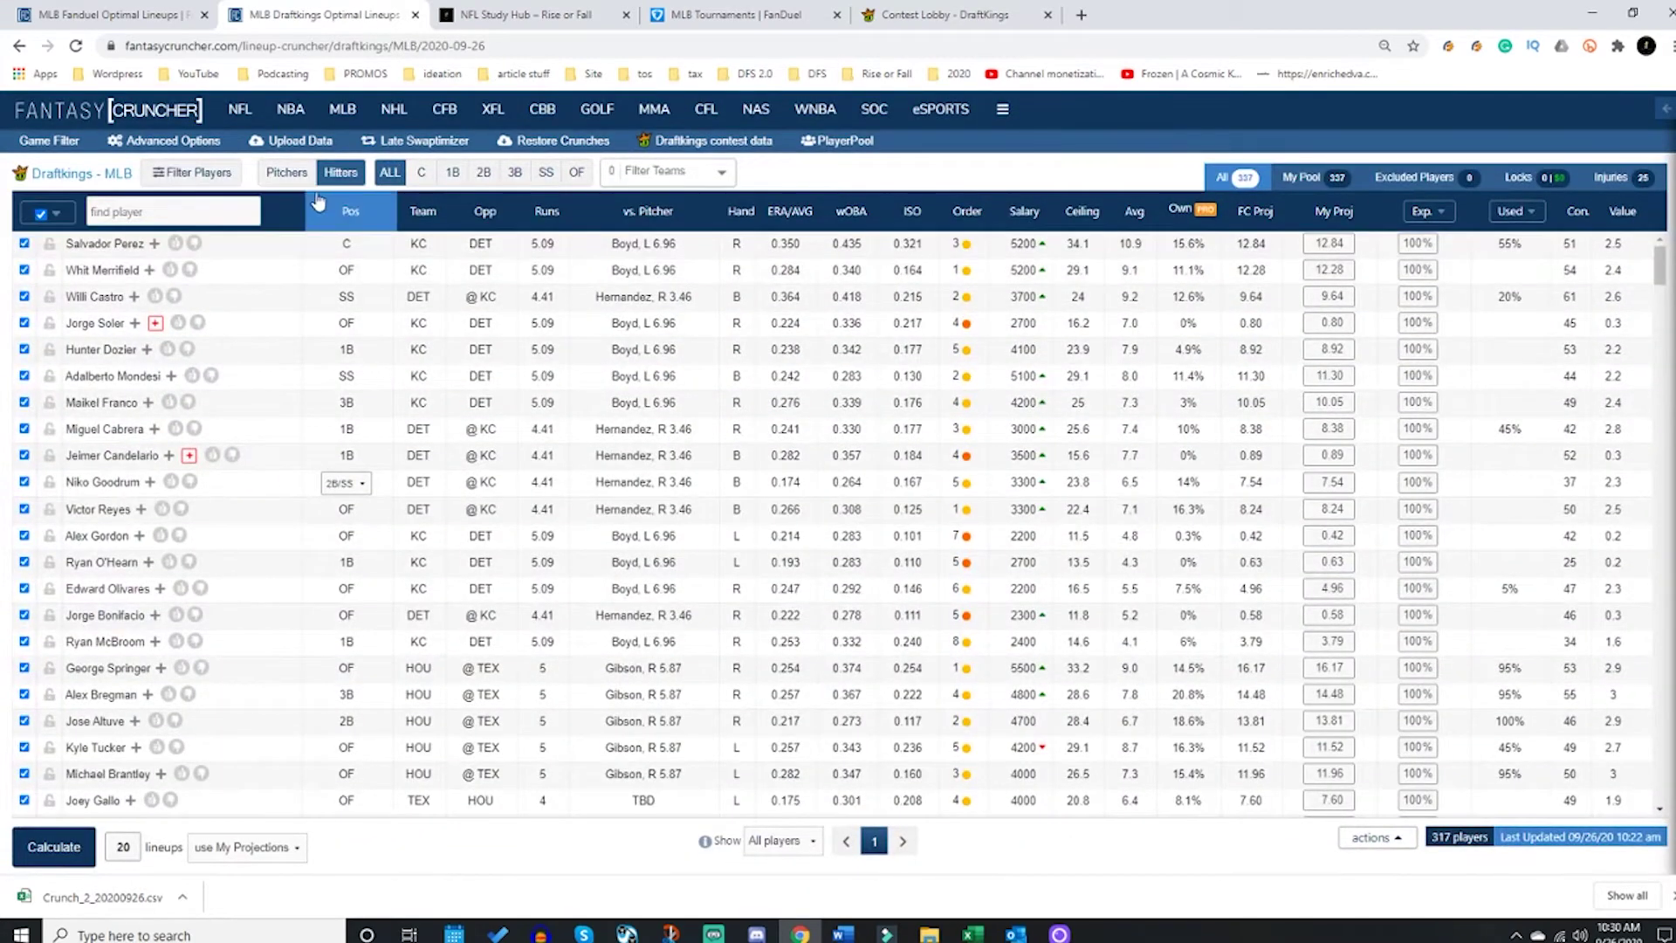
Step: Exclude pitchers Curtiss, Wainwright, Woodruff, Civale and Musgrove from the player pool
{"action": "left_click", "coordinate": [287, 172]}
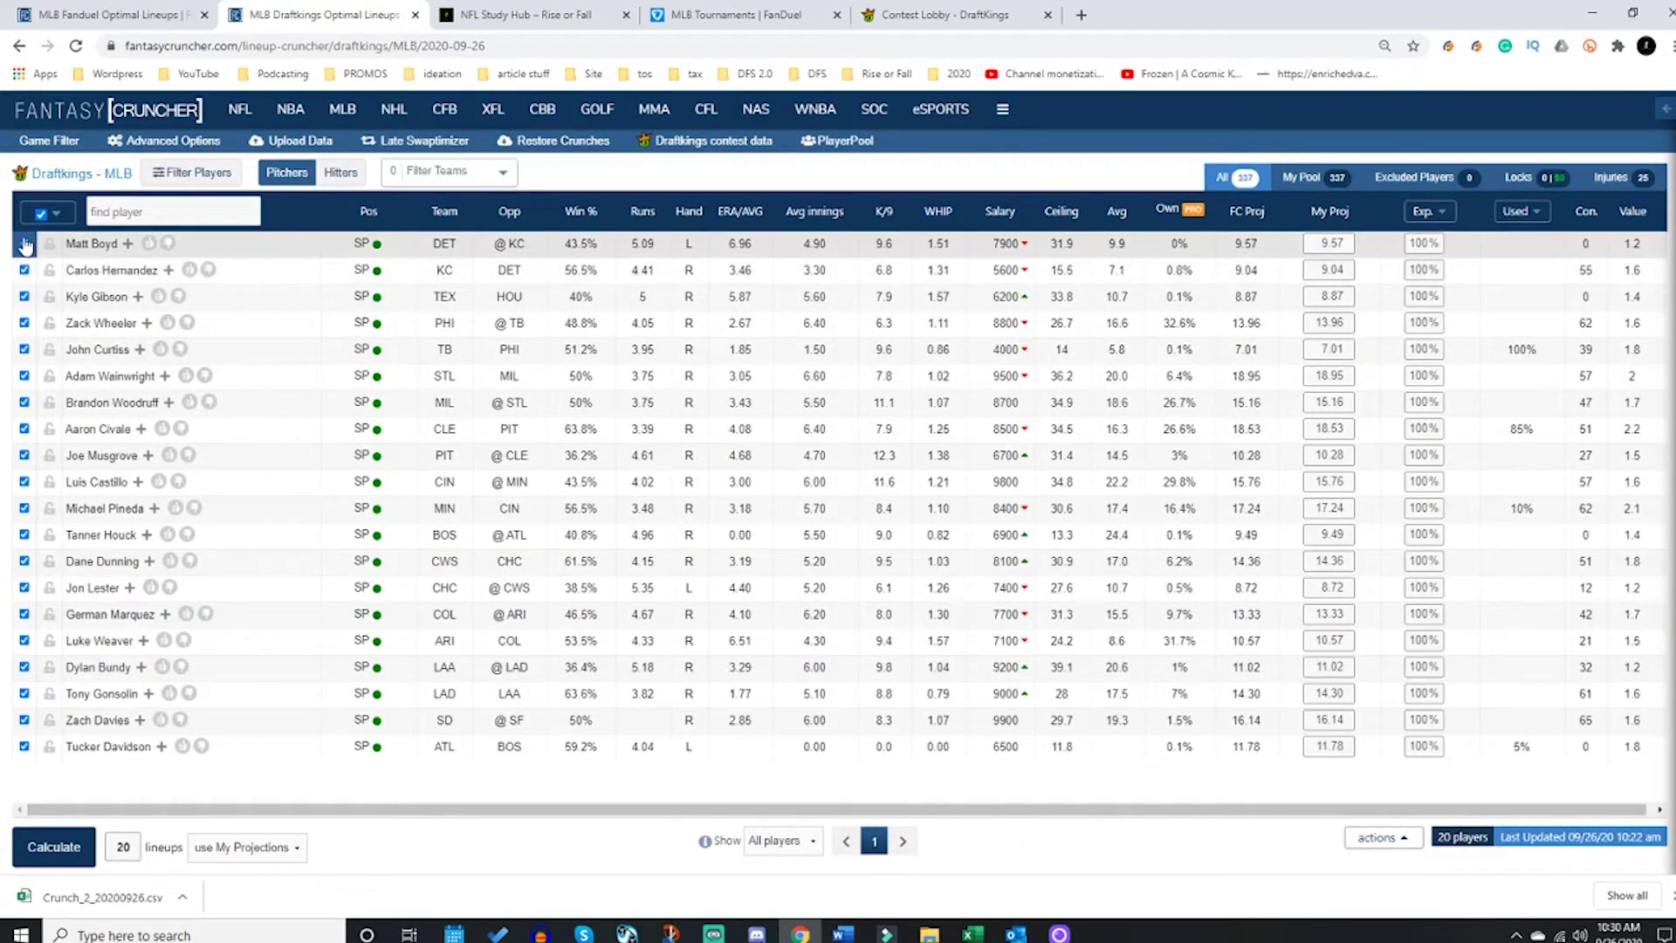
{"action": "left_click", "coordinate": [22, 348]}
{"action": "left_click", "coordinate": [22, 403]}
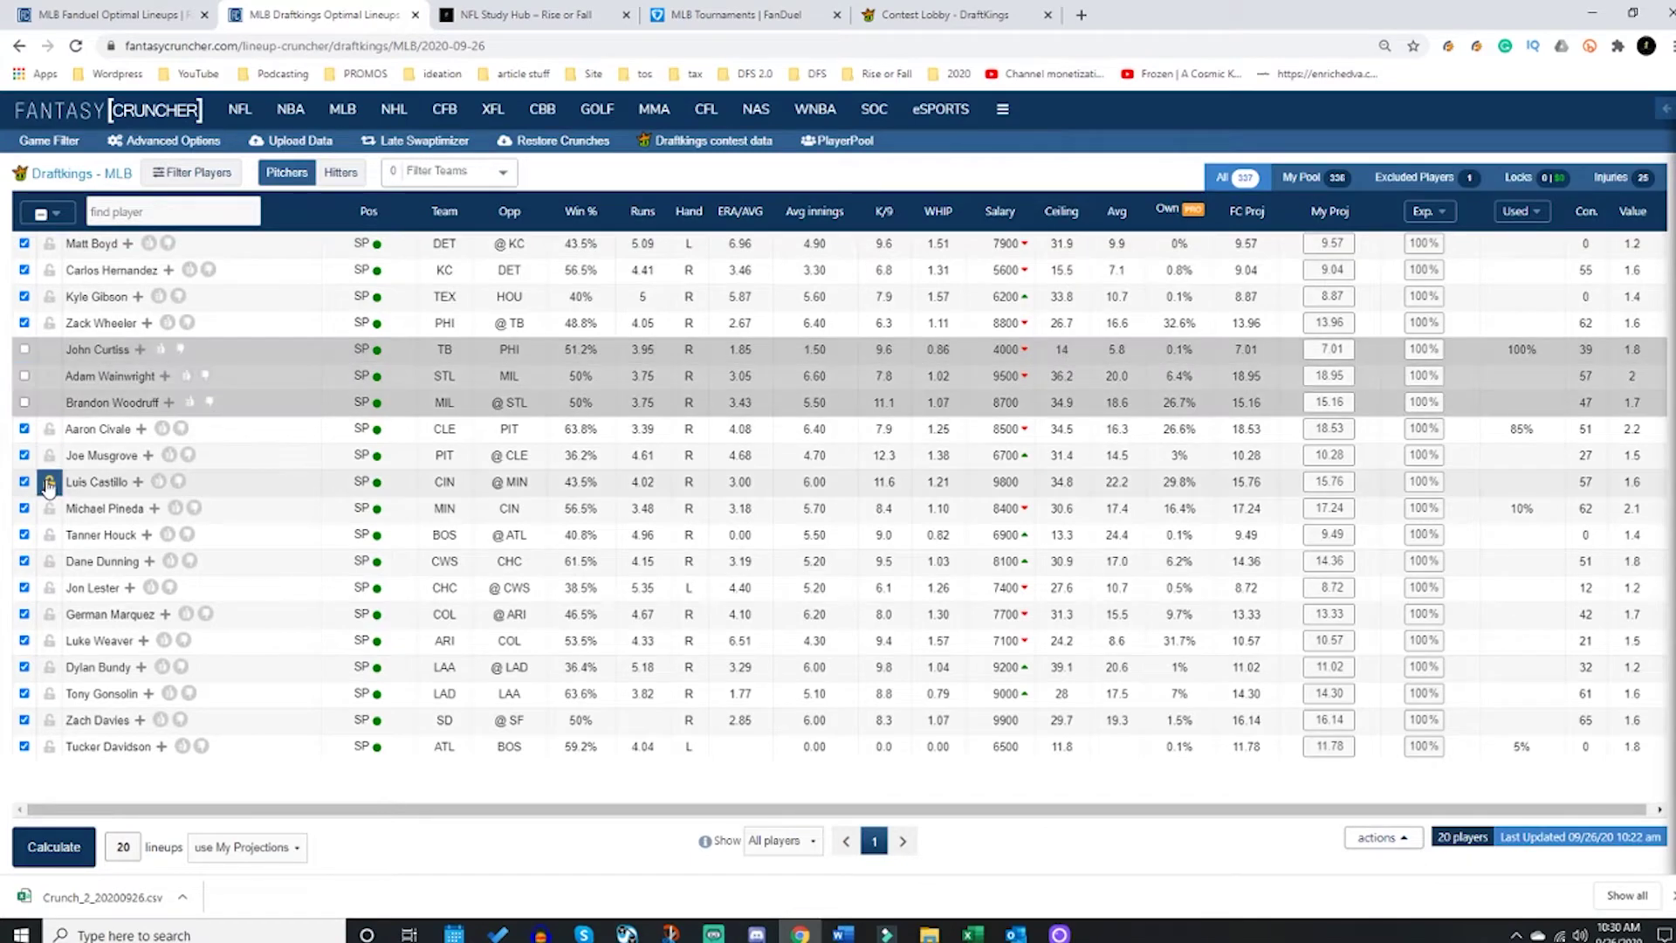
{"action": "left_click", "coordinate": [23, 454]}
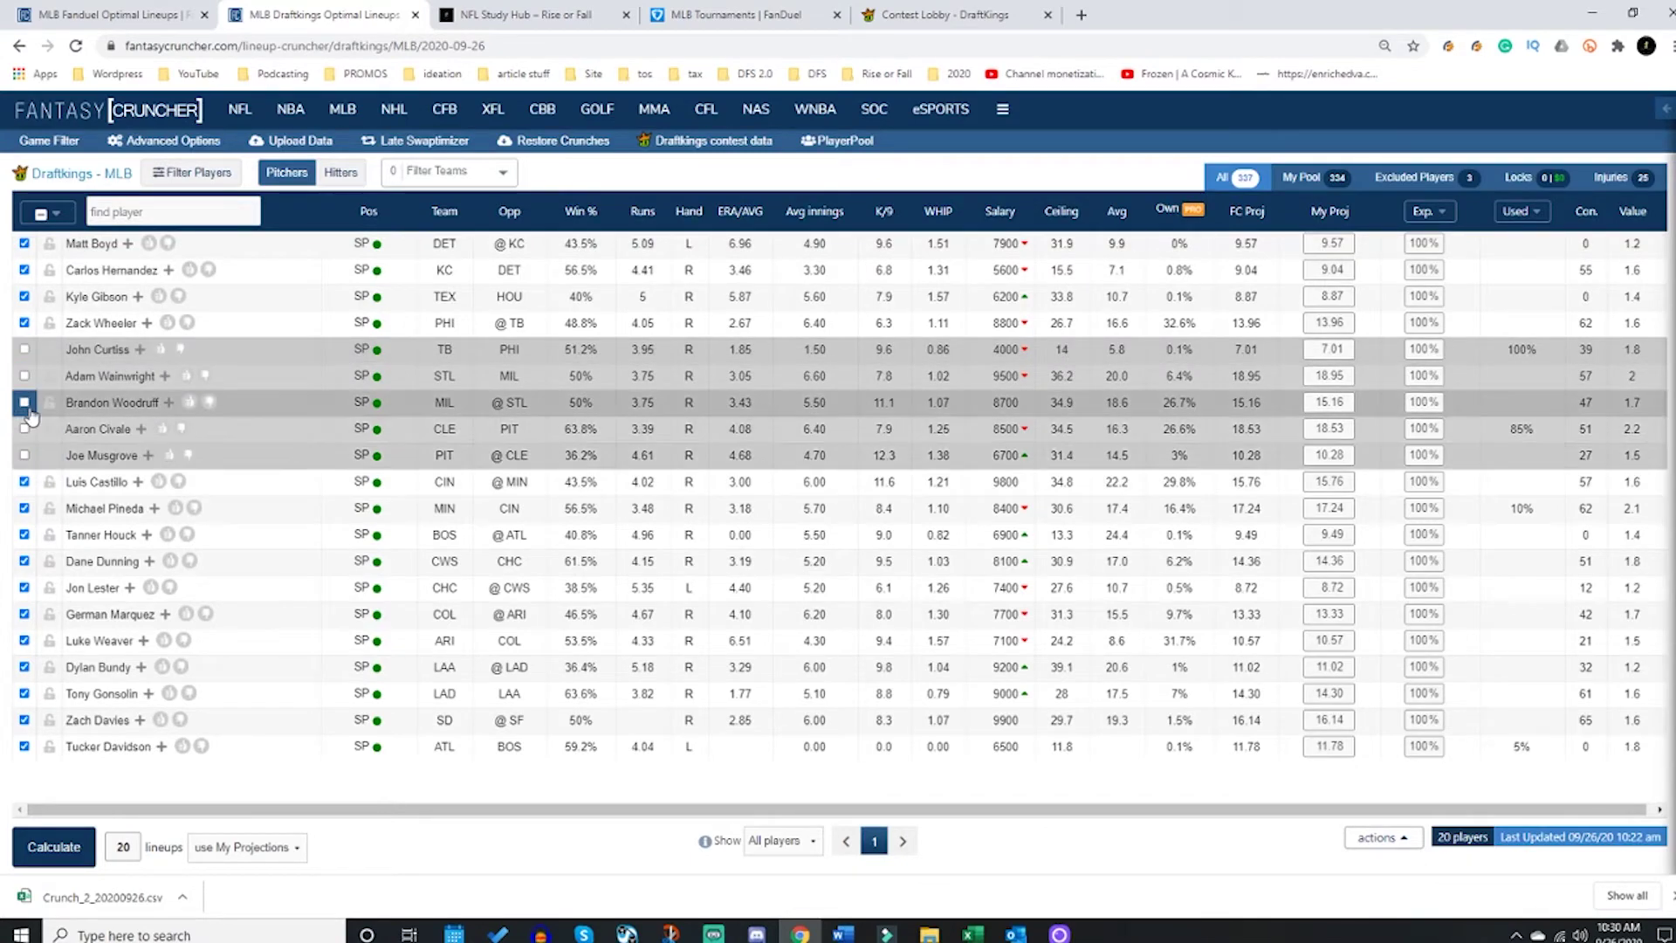
Step: Recalculate the Crunch_3 lineups and export them for the 09/26 7:05 pm slate
{"action": "left_click", "coordinate": [55, 847]}
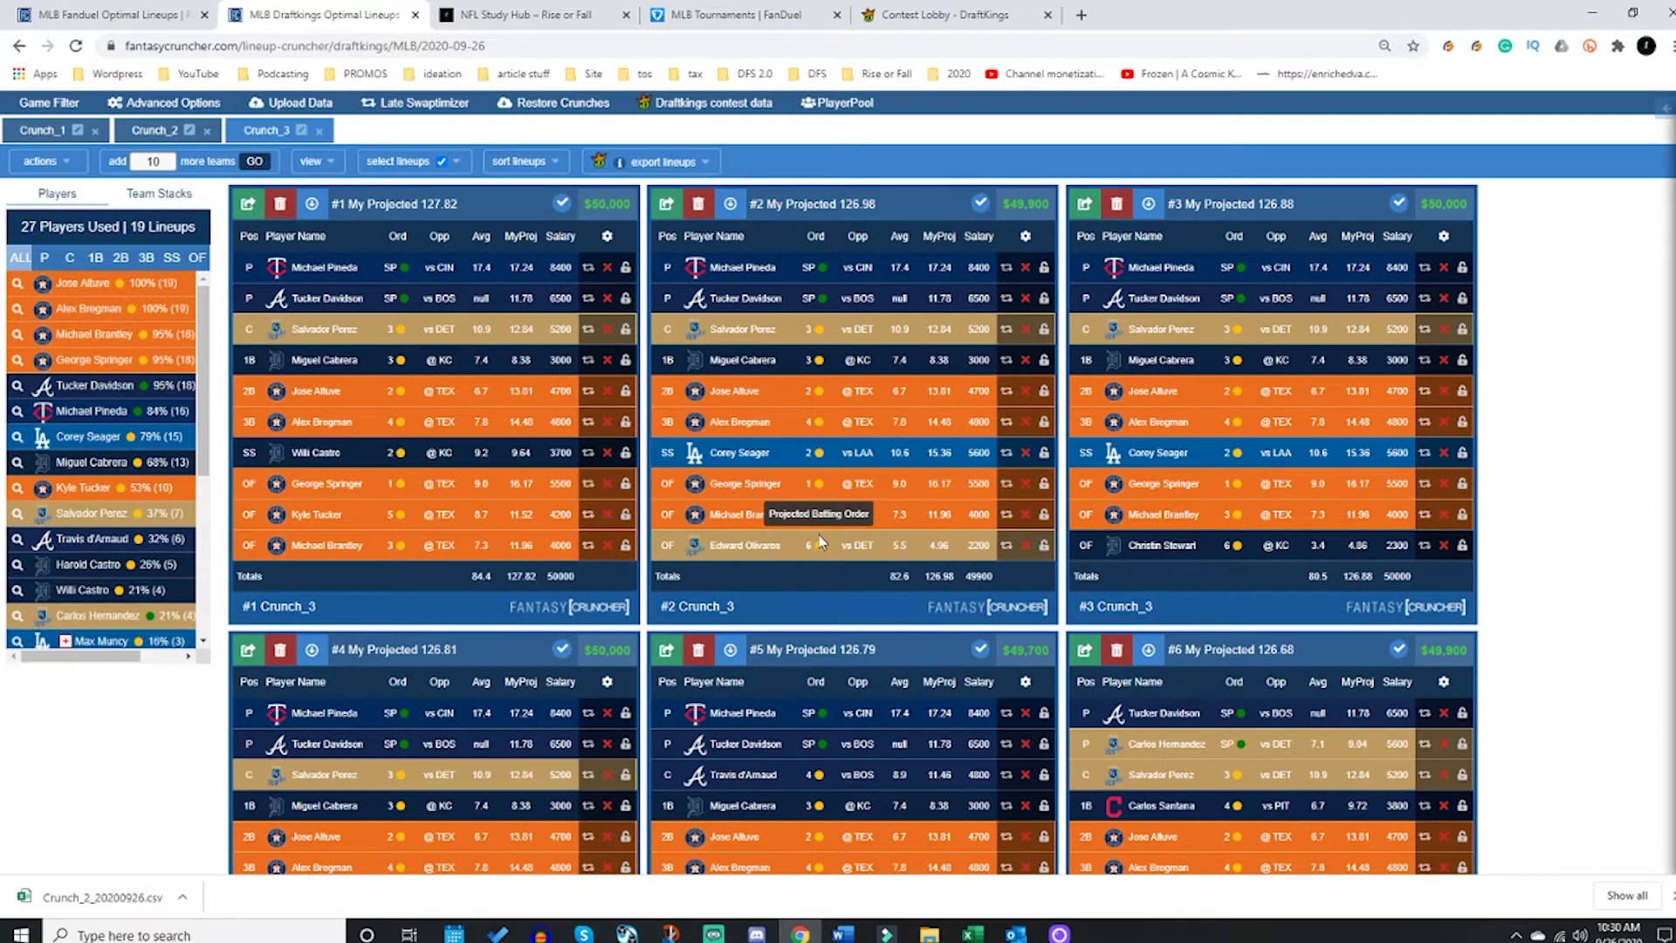
{"action": "left_click", "coordinate": [701, 164]}
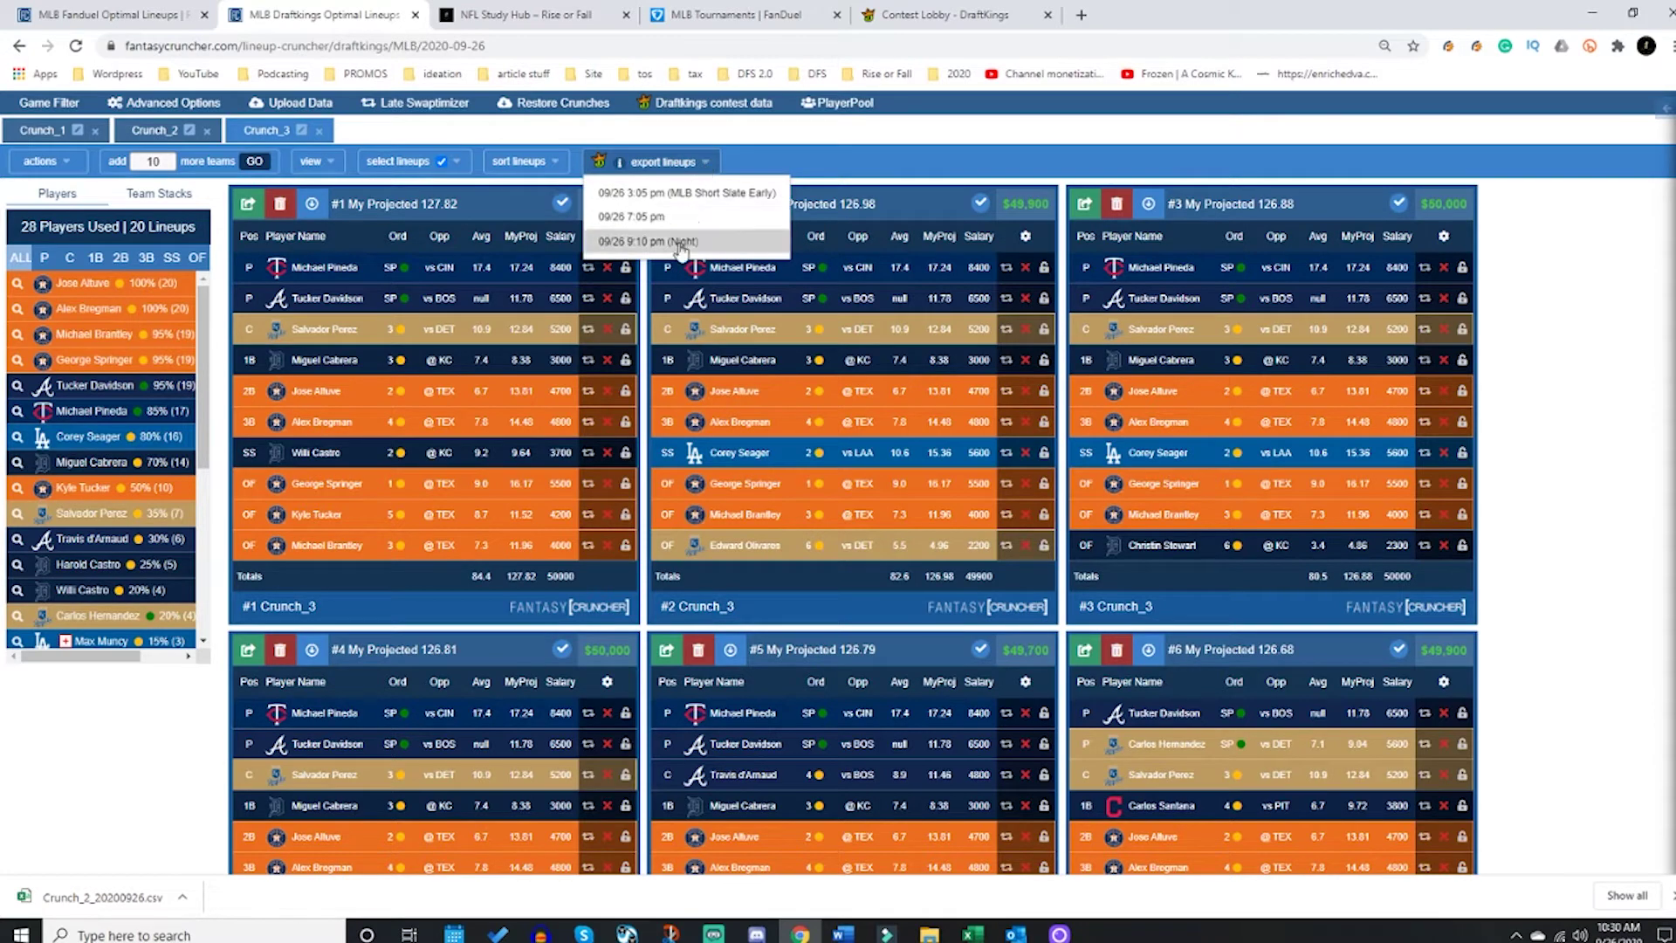
{"action": "left_click", "coordinate": [685, 216]}
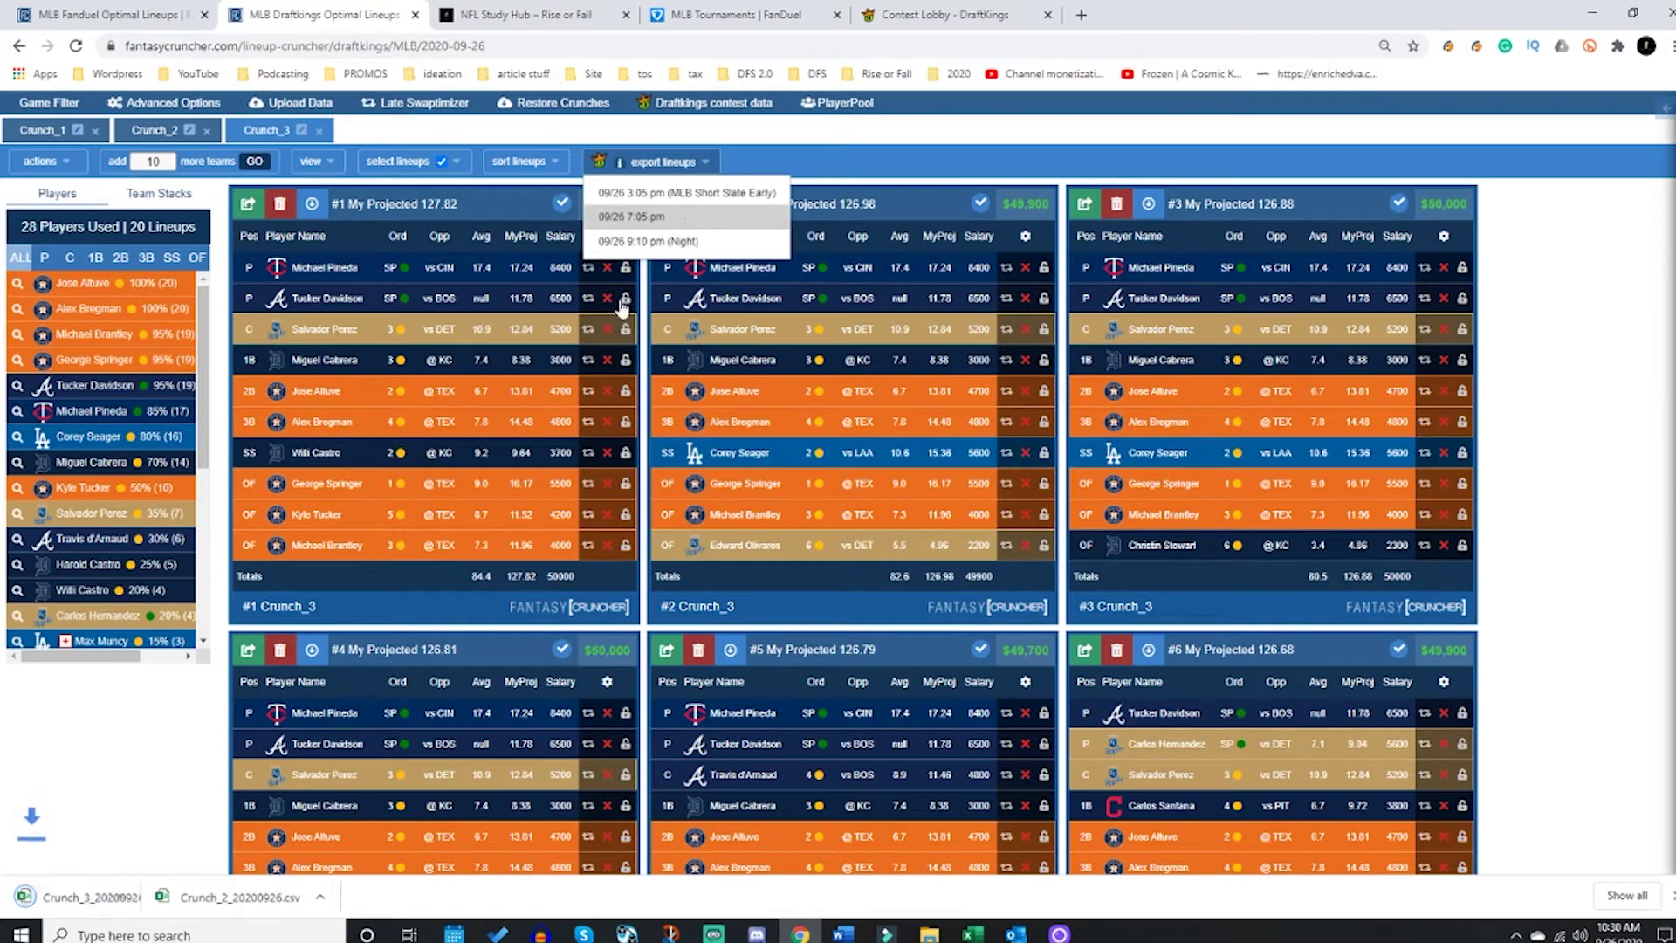
{"action": "left_click", "coordinate": [78, 897]}
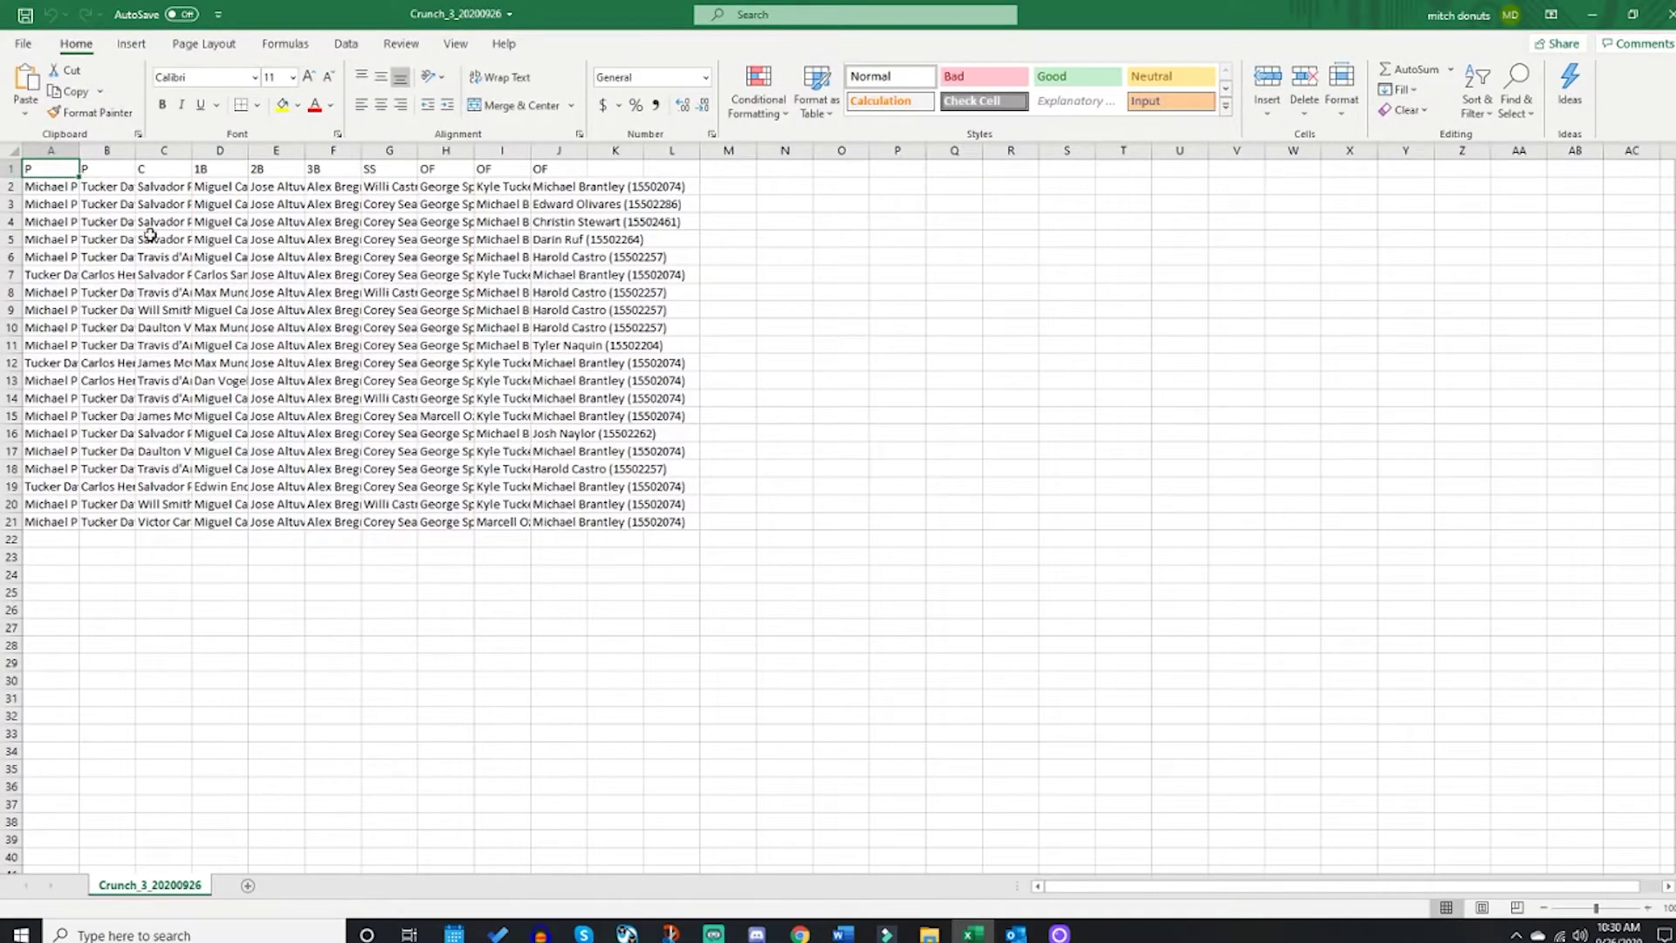
Step: Look over the 20 Crunch_3 lineup rows in Excel, then minimize the window
{"action": "left_click_drag", "start_coordinate": [577, 514], "coordinate": [43, 188]}
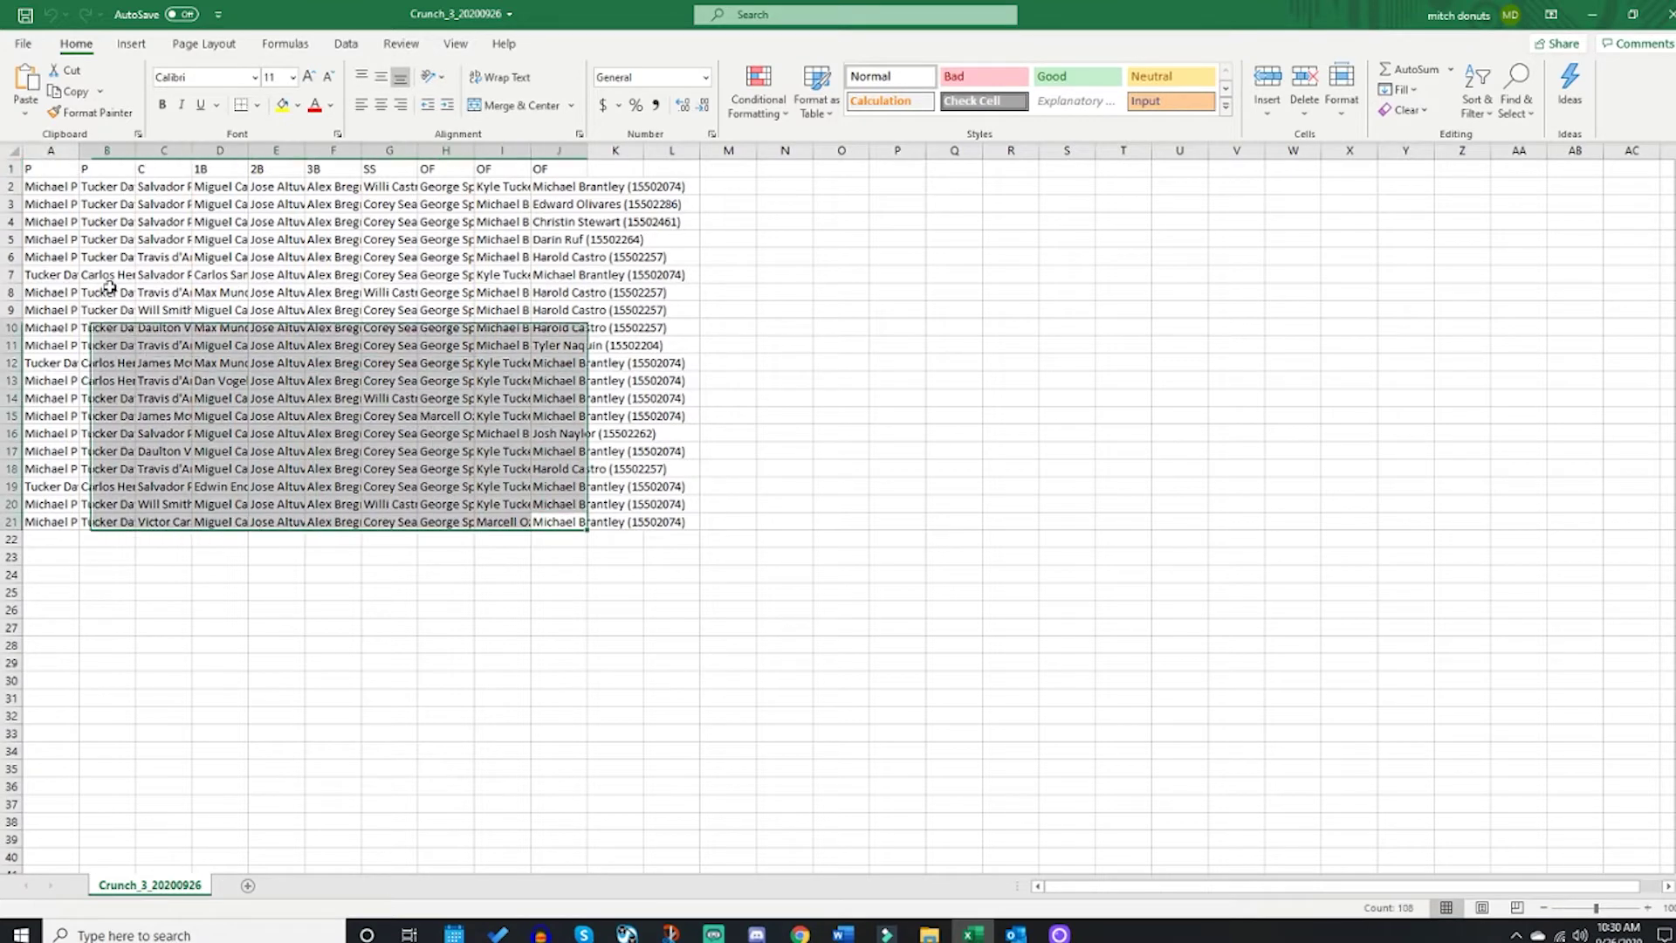
{"action": "left_click", "coordinate": [44, 189]}
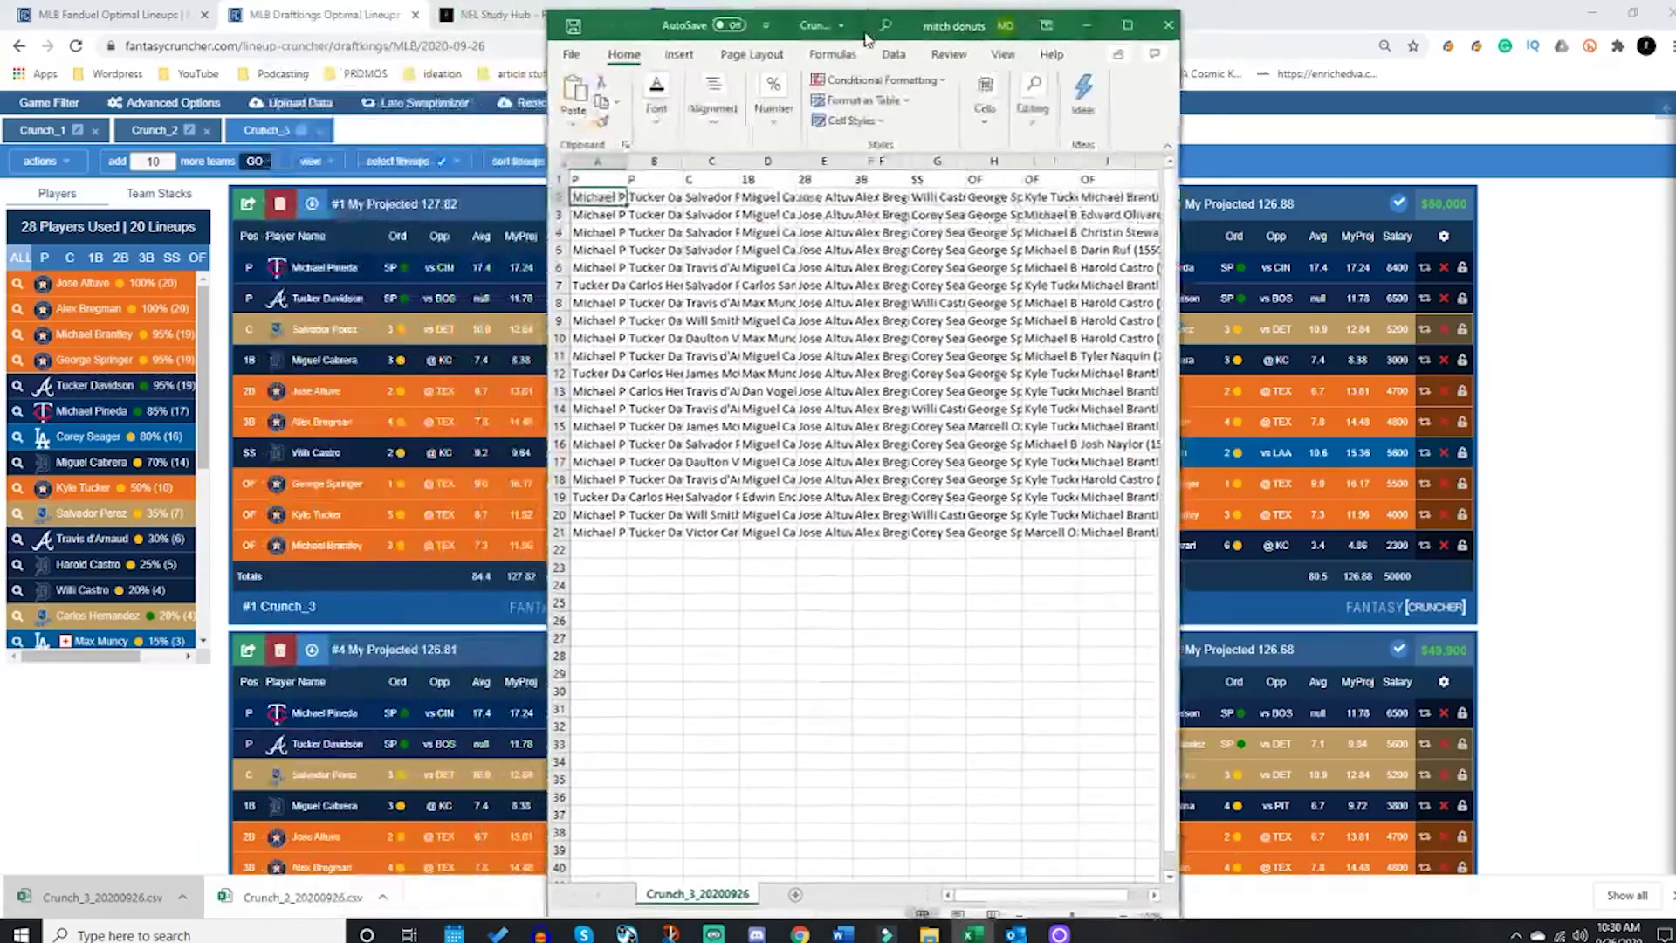
{"action": "left_click_drag", "start_coordinate": [574, 22], "coordinate": [667, 26]}
{"action": "left_click", "coordinate": [1174, 16]}
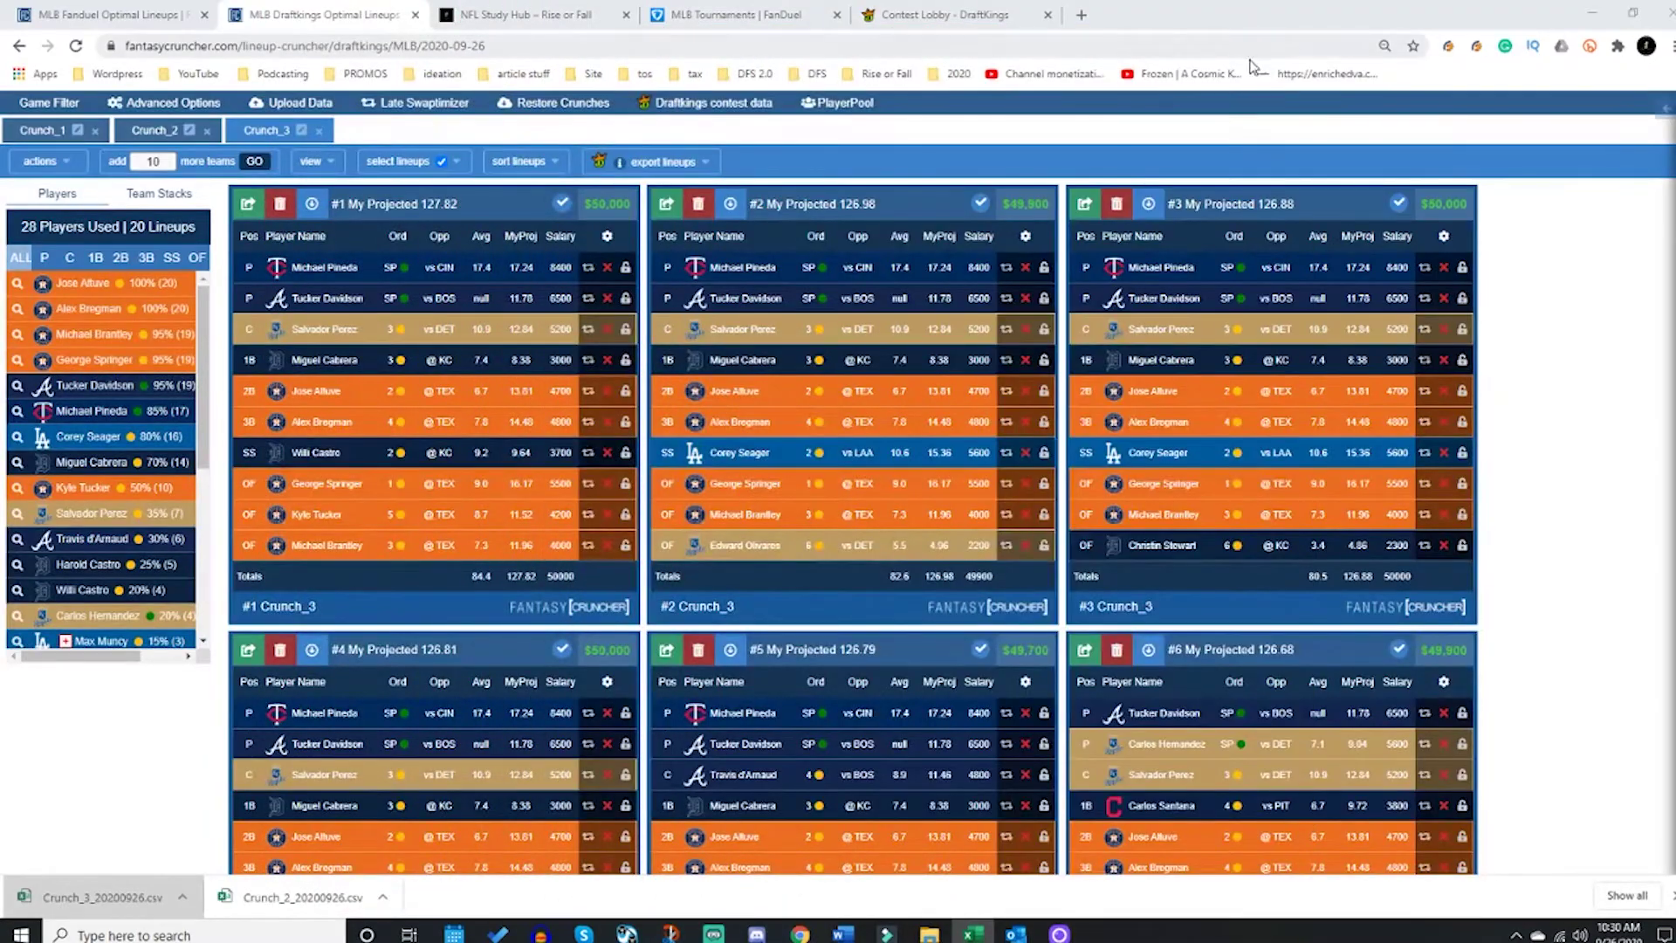
Step: Download the 20-entry DKEntries MLB CSV for 09/26 from Edit Entries and open it
{"action": "left_click", "coordinate": [924, 15]}
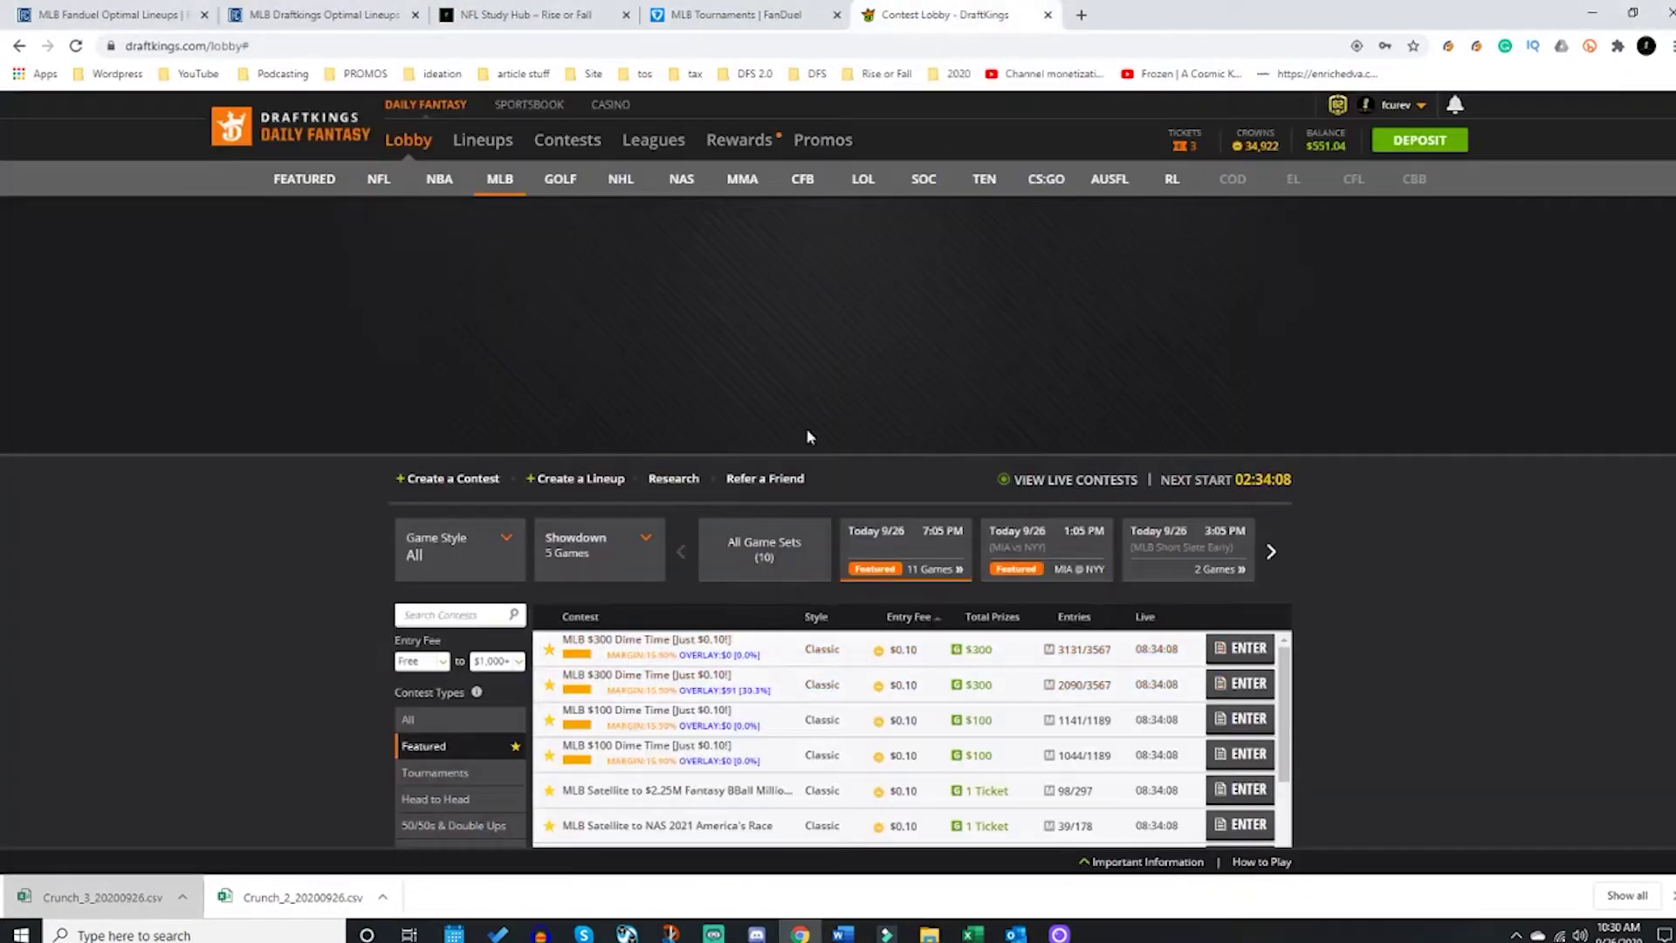
{"action": "left_click", "coordinate": [484, 144]}
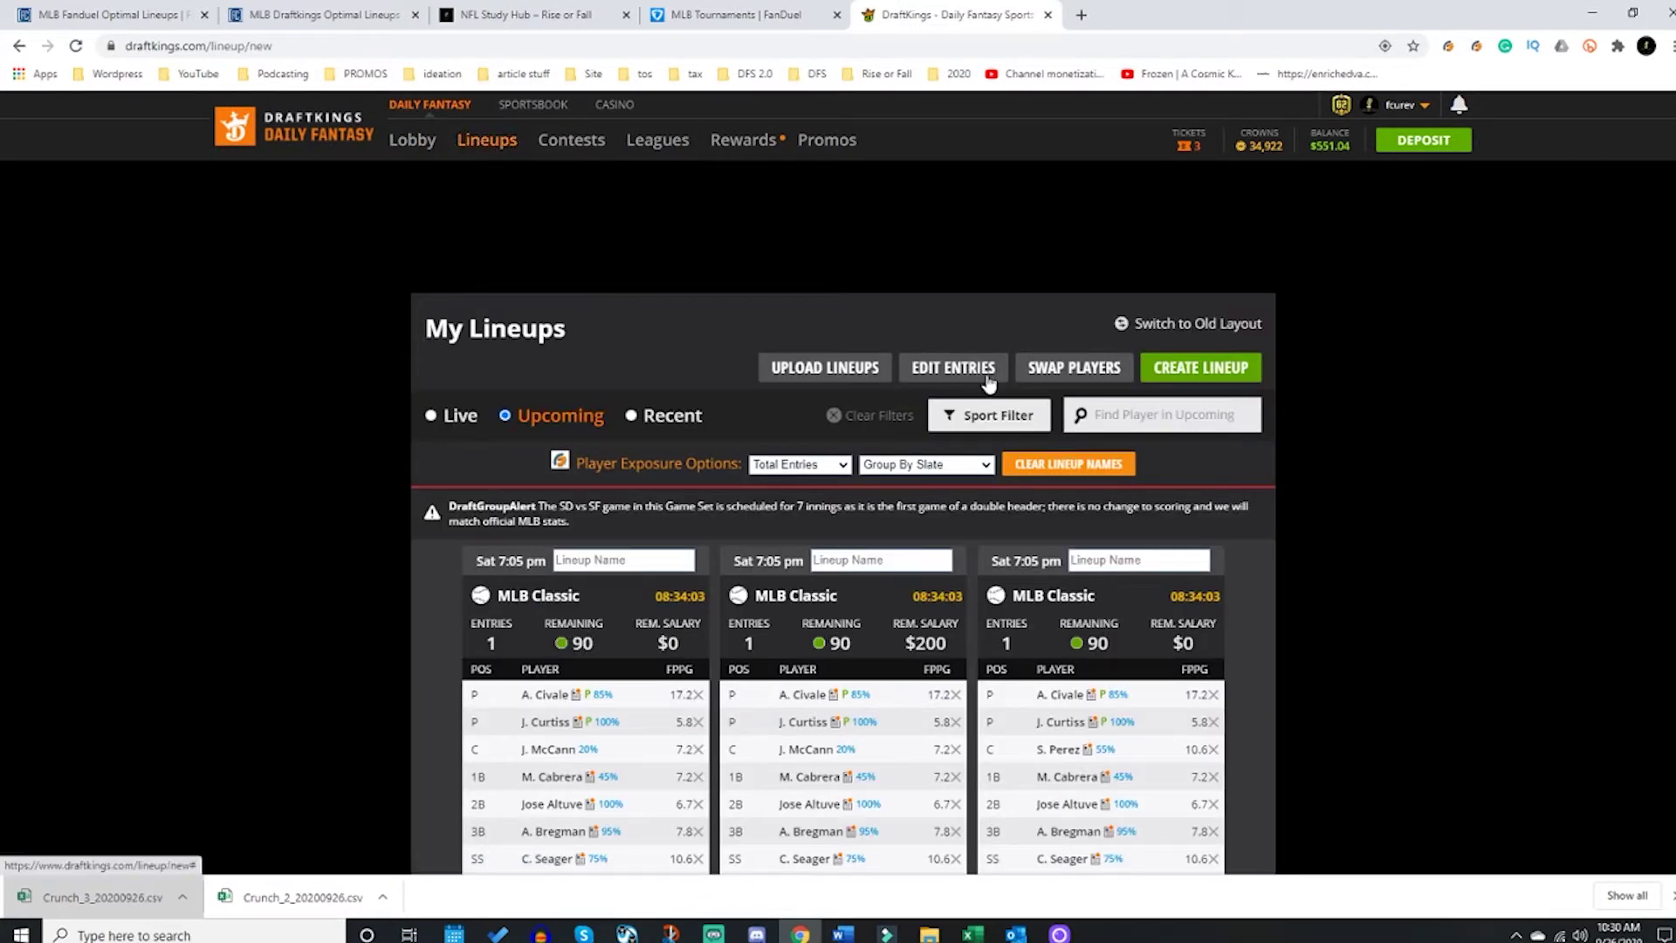
{"action": "left_click", "coordinate": [976, 370]}
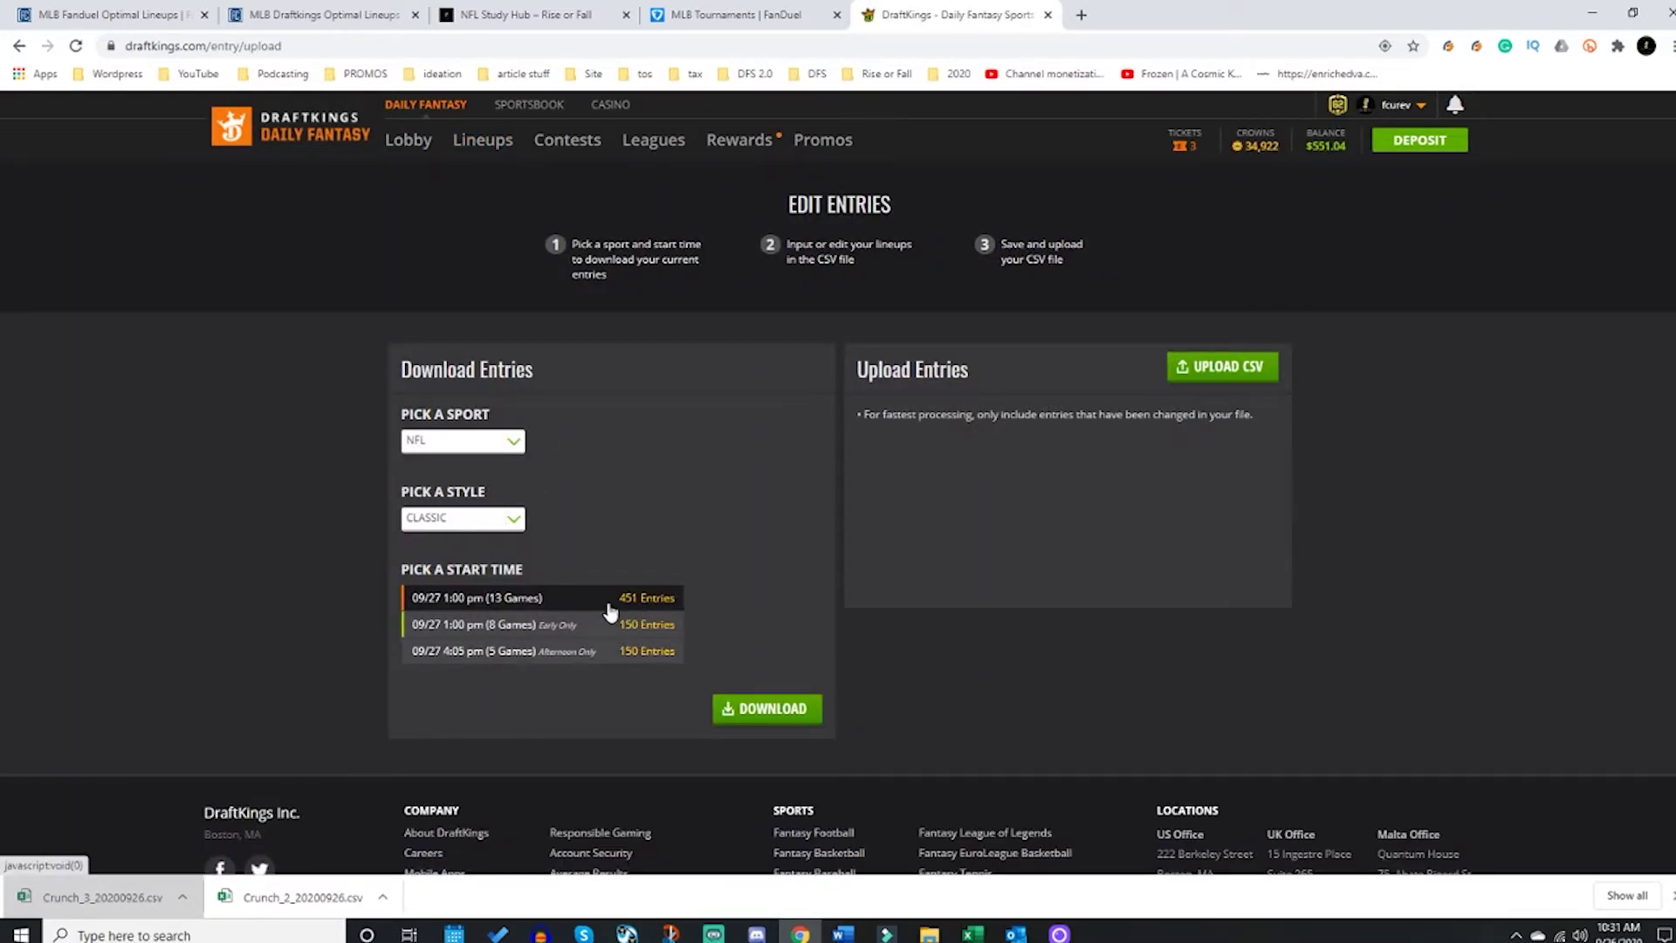
{"action": "left_click", "coordinate": [514, 446]}
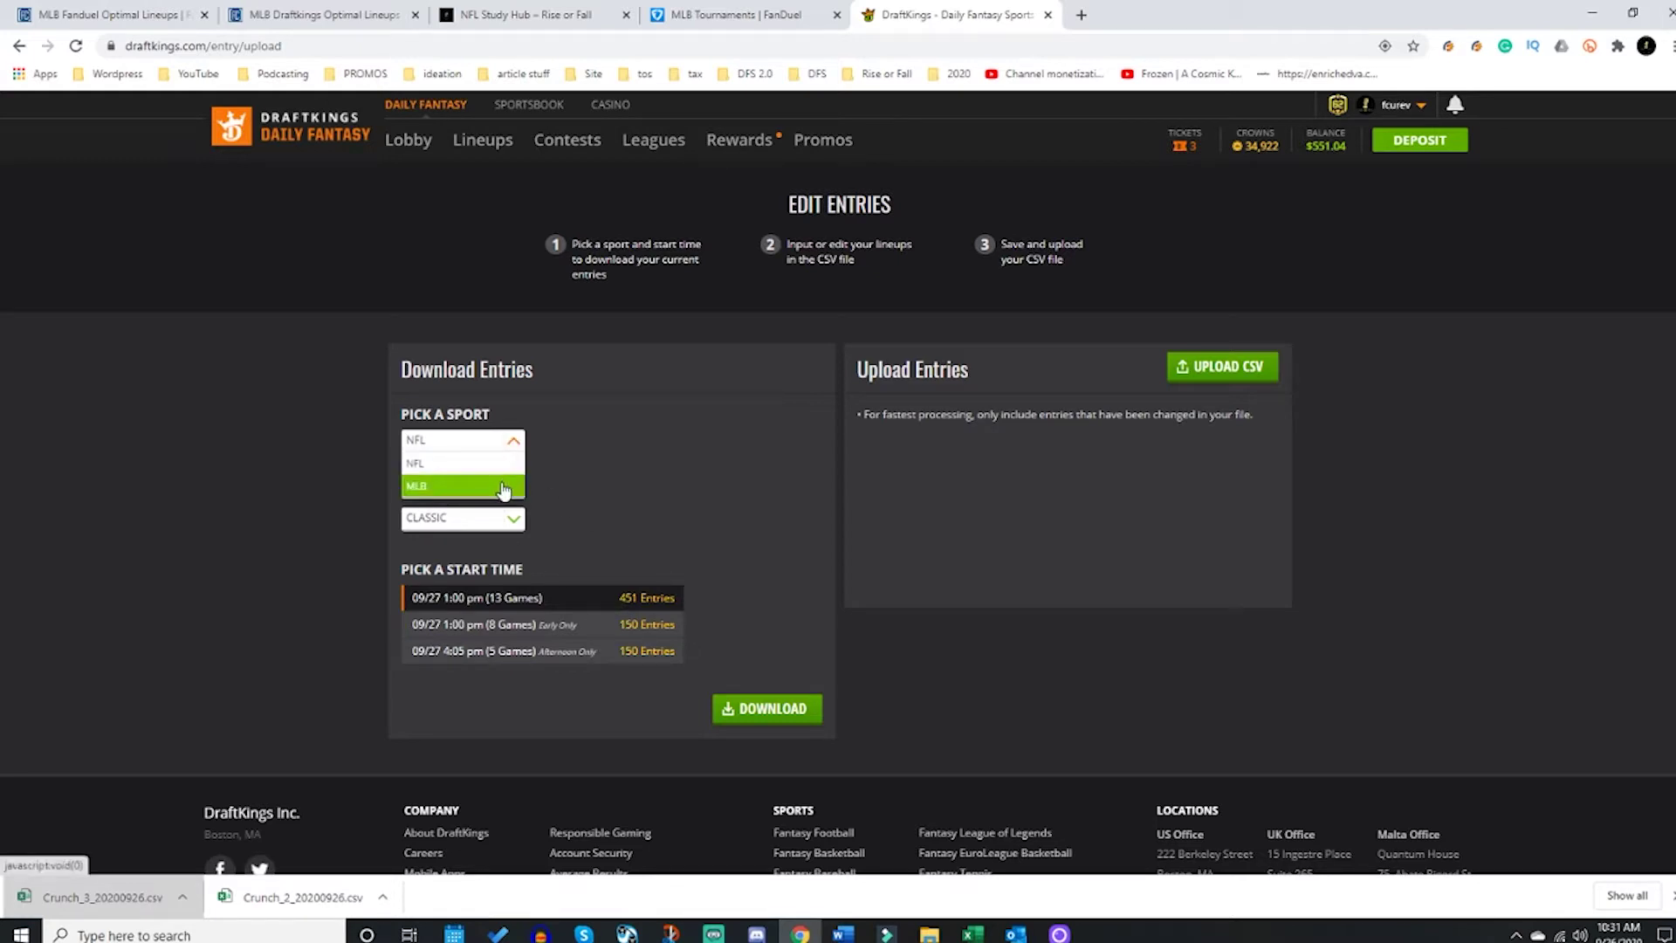
{"action": "left_click", "coordinate": [503, 486]}
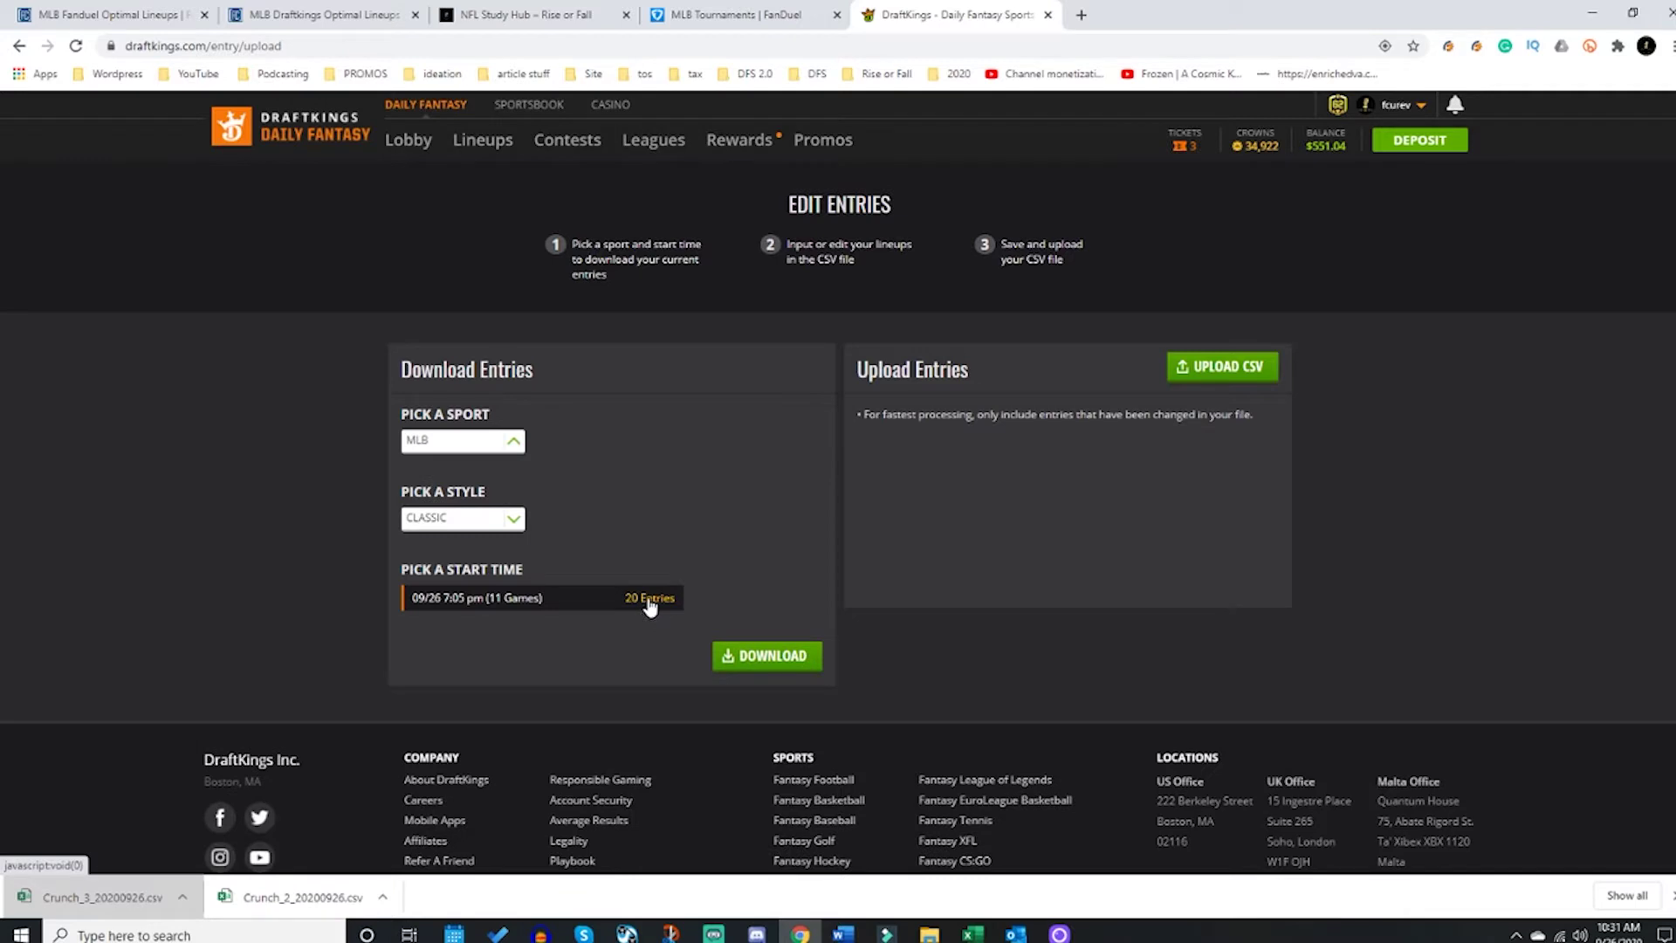
{"action": "left_click", "coordinate": [766, 655]}
{"action": "left_click", "coordinate": [103, 895]}
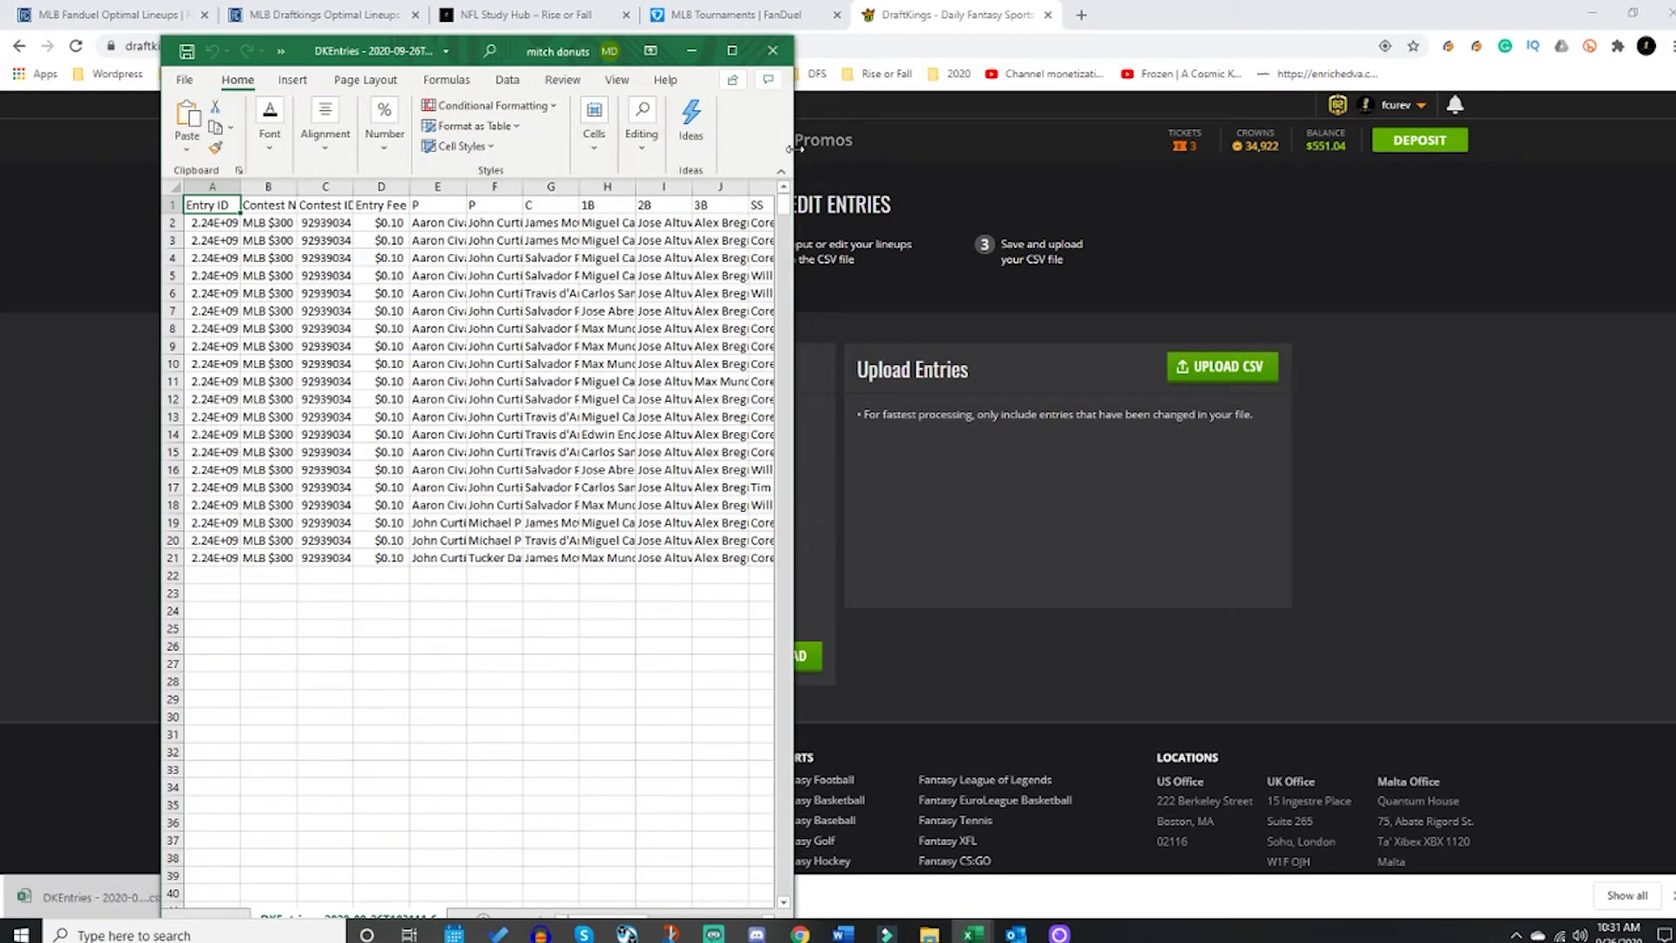
Step: Arrange DKEntries and Crunch_3 side by side and copy Crunch_3's lineups A2:J21
{"action": "left_click_drag", "start_coordinate": [792, 149], "coordinate": [1223, 149]}
{"action": "left_click_drag", "start_coordinate": [1047, 51], "coordinate": [885, 20]}
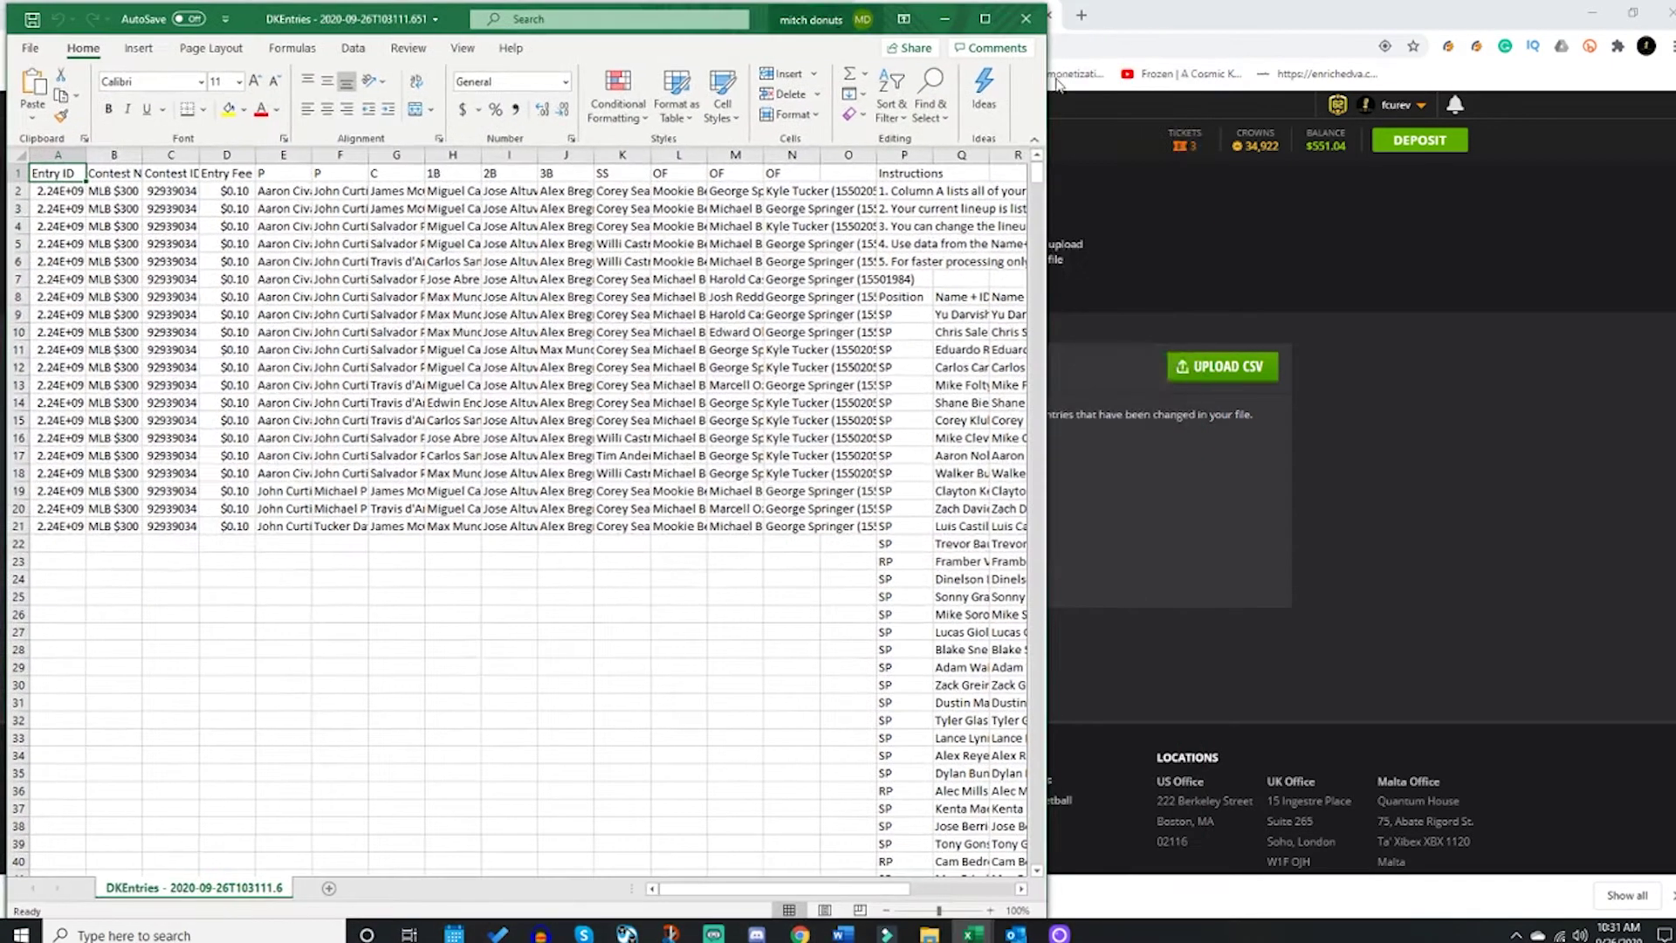
{"action": "key", "text": "alt+Tab"}
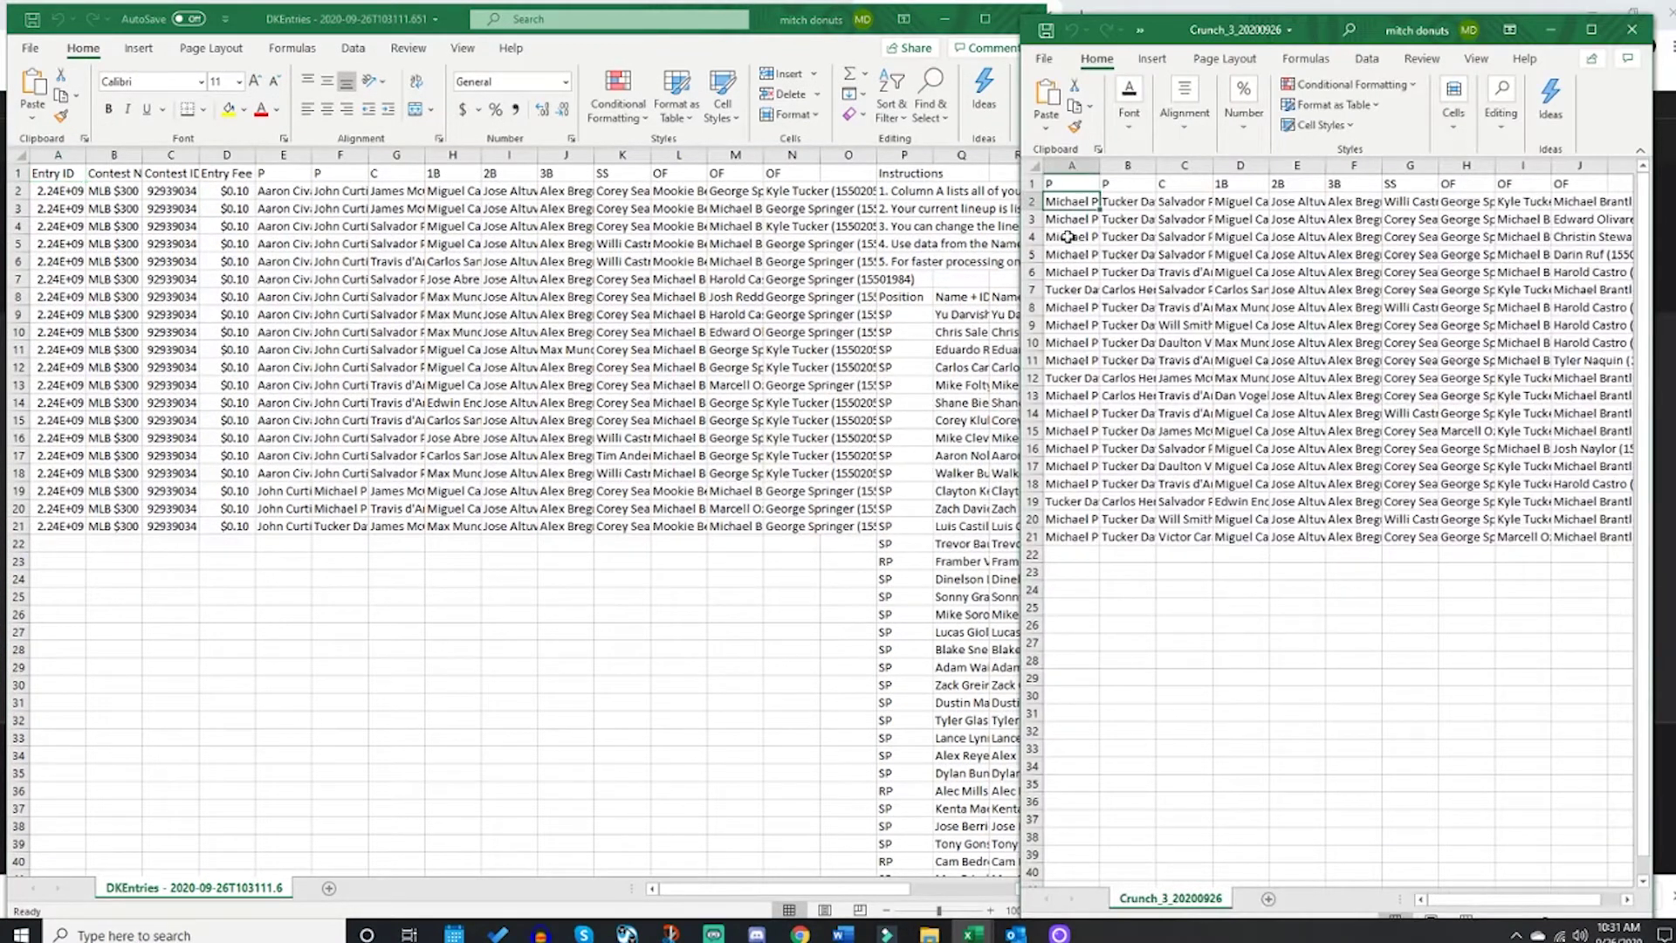
{"action": "left_click_drag", "start_coordinate": [1056, 202], "coordinate": [1556, 201]}
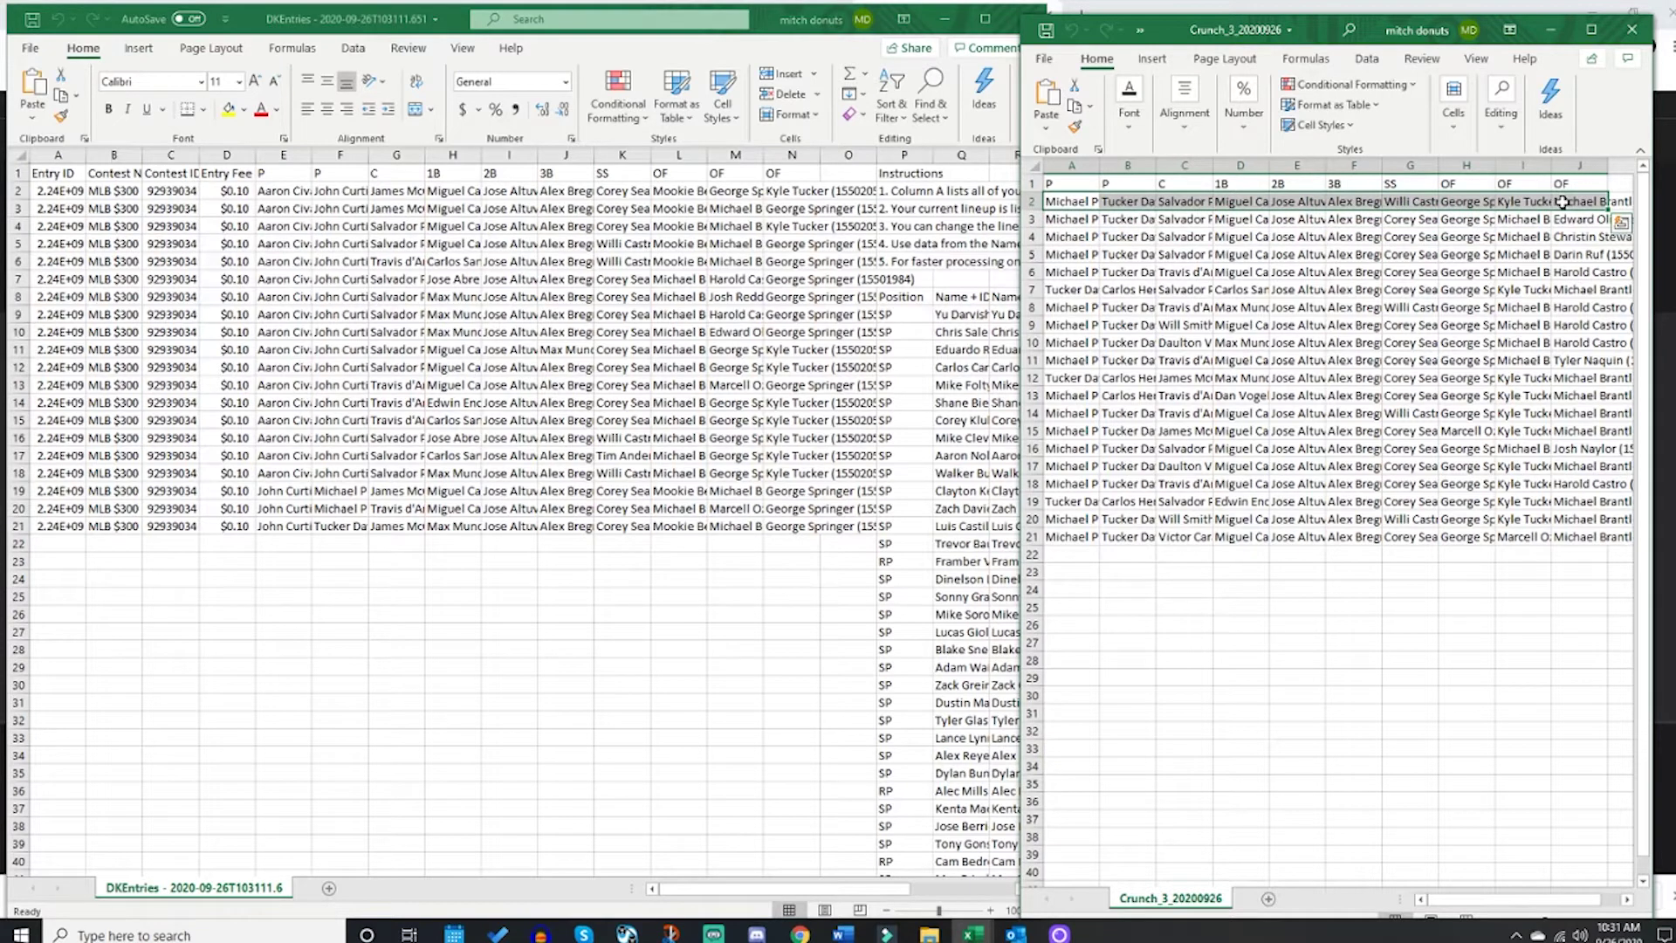
{"action": "left_click_drag", "start_coordinate": [1061, 202], "coordinate": [1572, 193]}
{"action": "key", "text": "ctrl+shift+Down"}
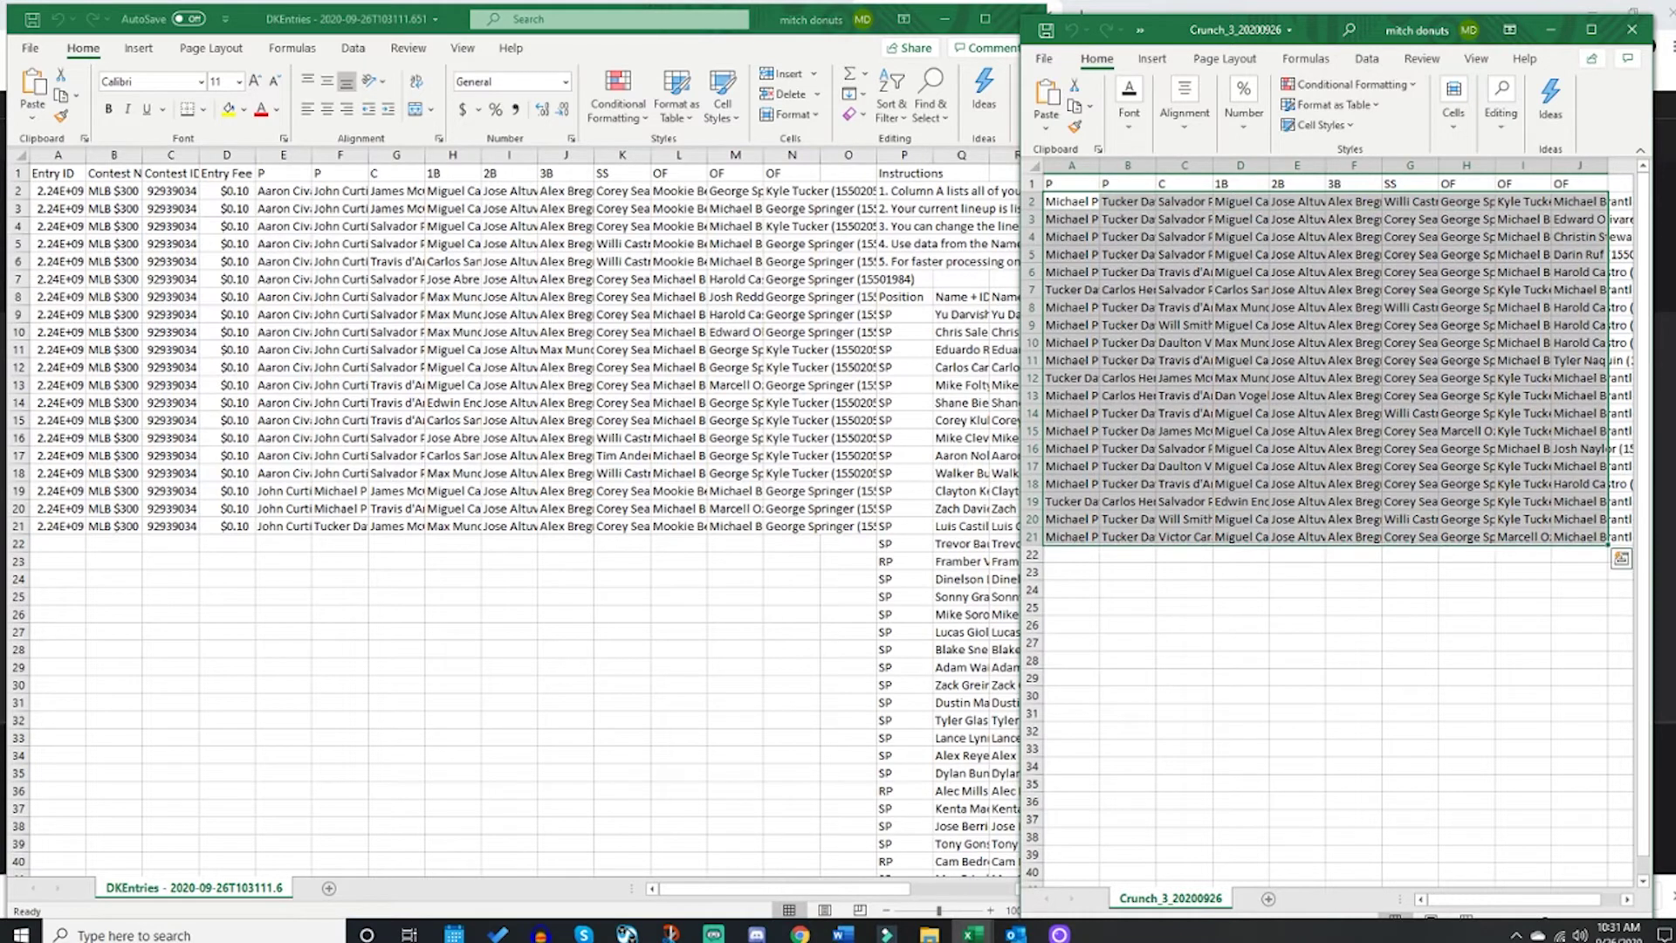
{"action": "key", "text": "ctrl+c"}
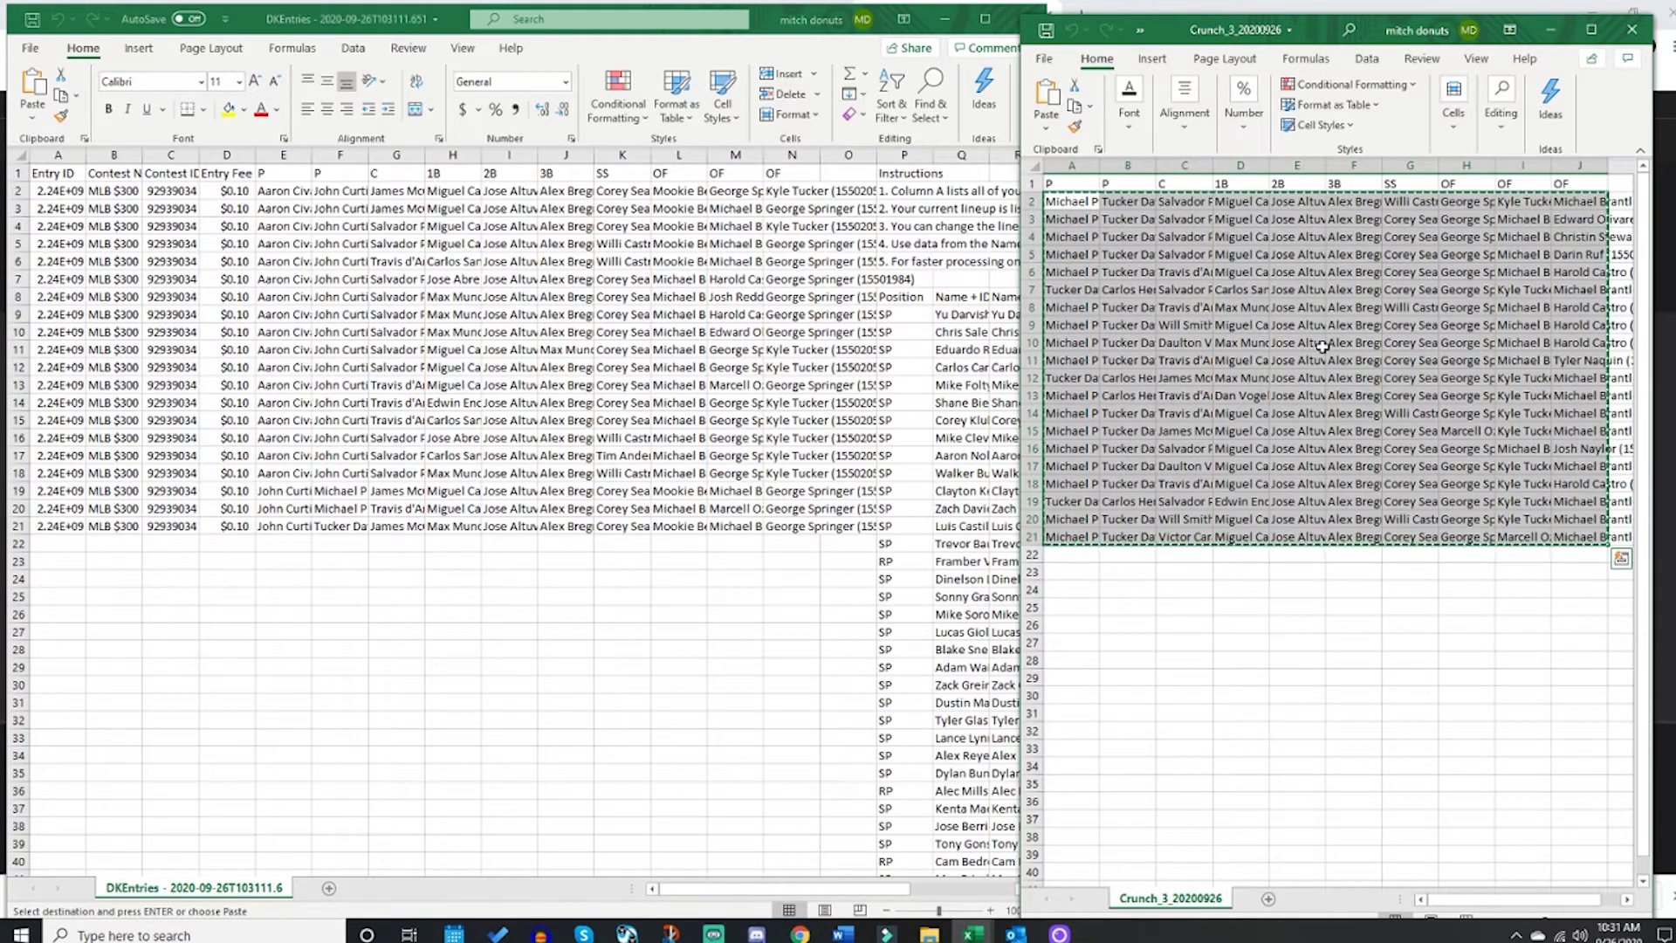
Step: Paste the lineups into DKEntries starting at E2 and save the file
{"action": "left_click", "coordinate": [282, 194]}
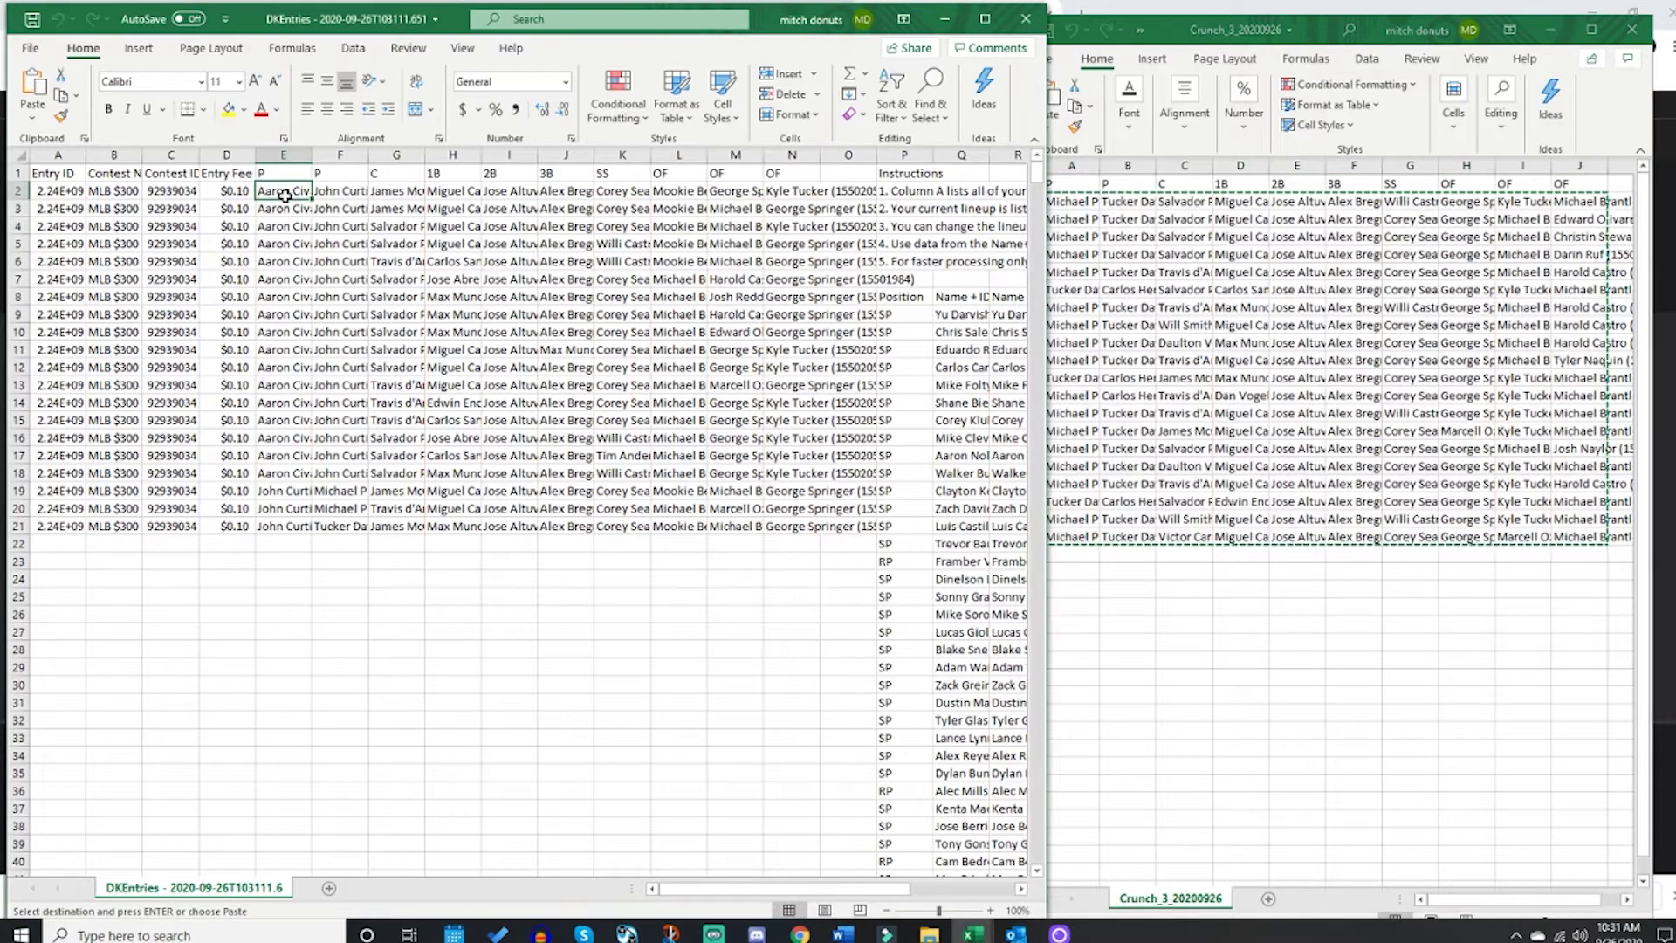
{"action": "key", "text": "ctrl+v"}
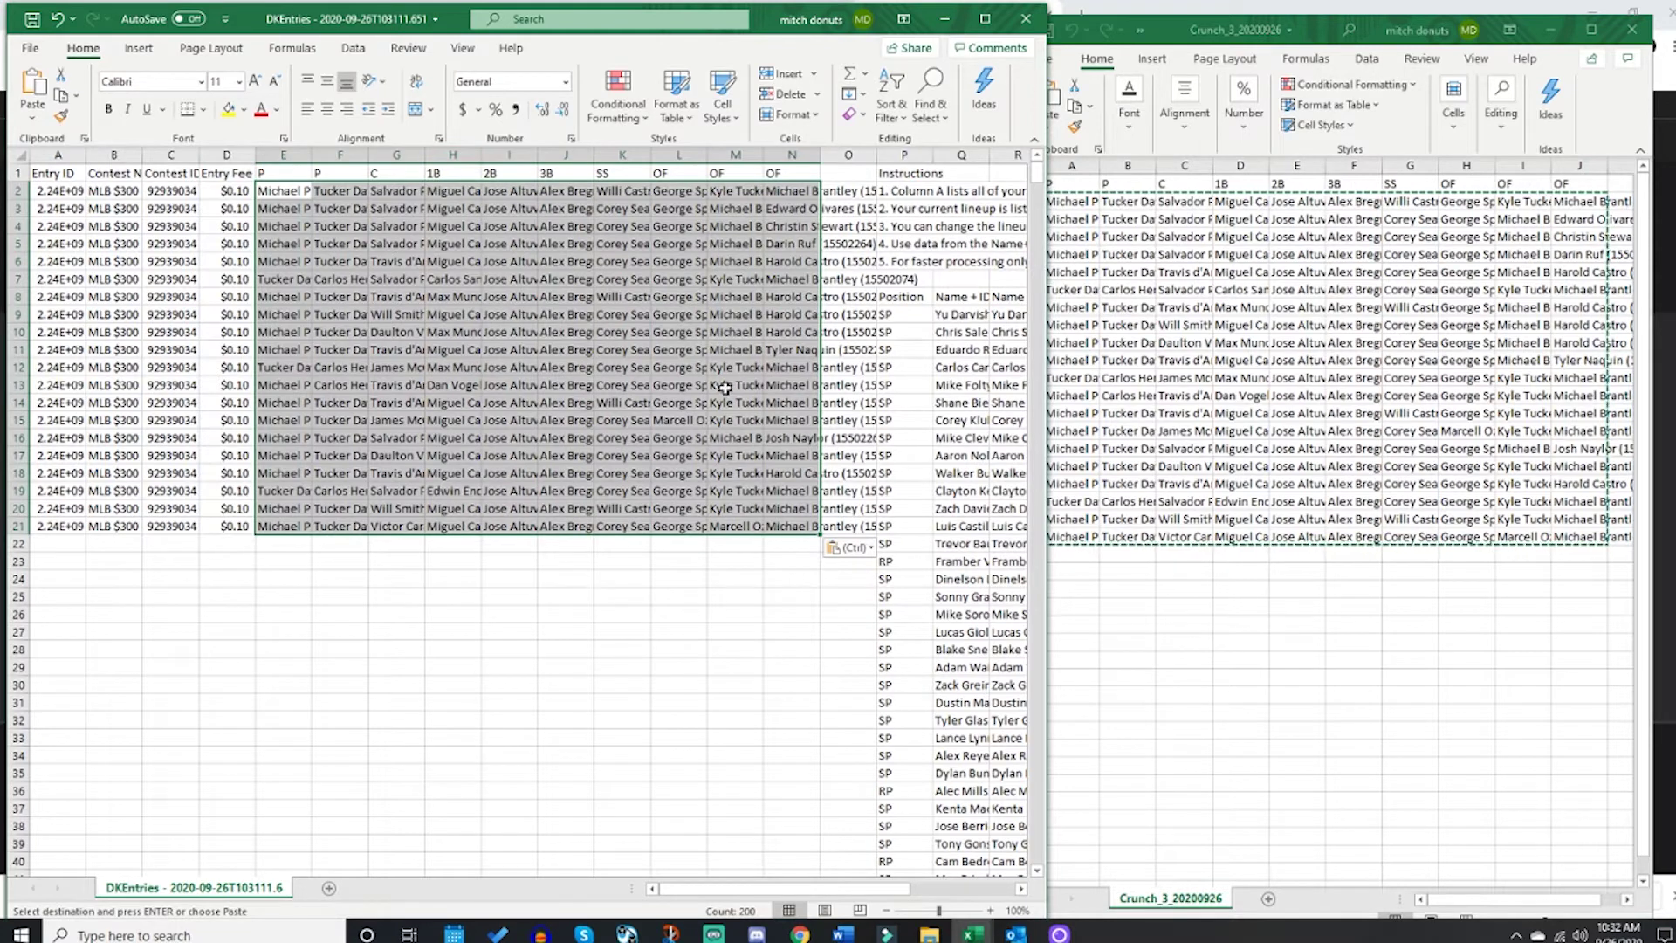
{"action": "key", "text": "Down"}
{"action": "key", "text": "Down"}
{"action": "key", "text": "Down"}
{"action": "left_click", "coordinate": [29, 21]}
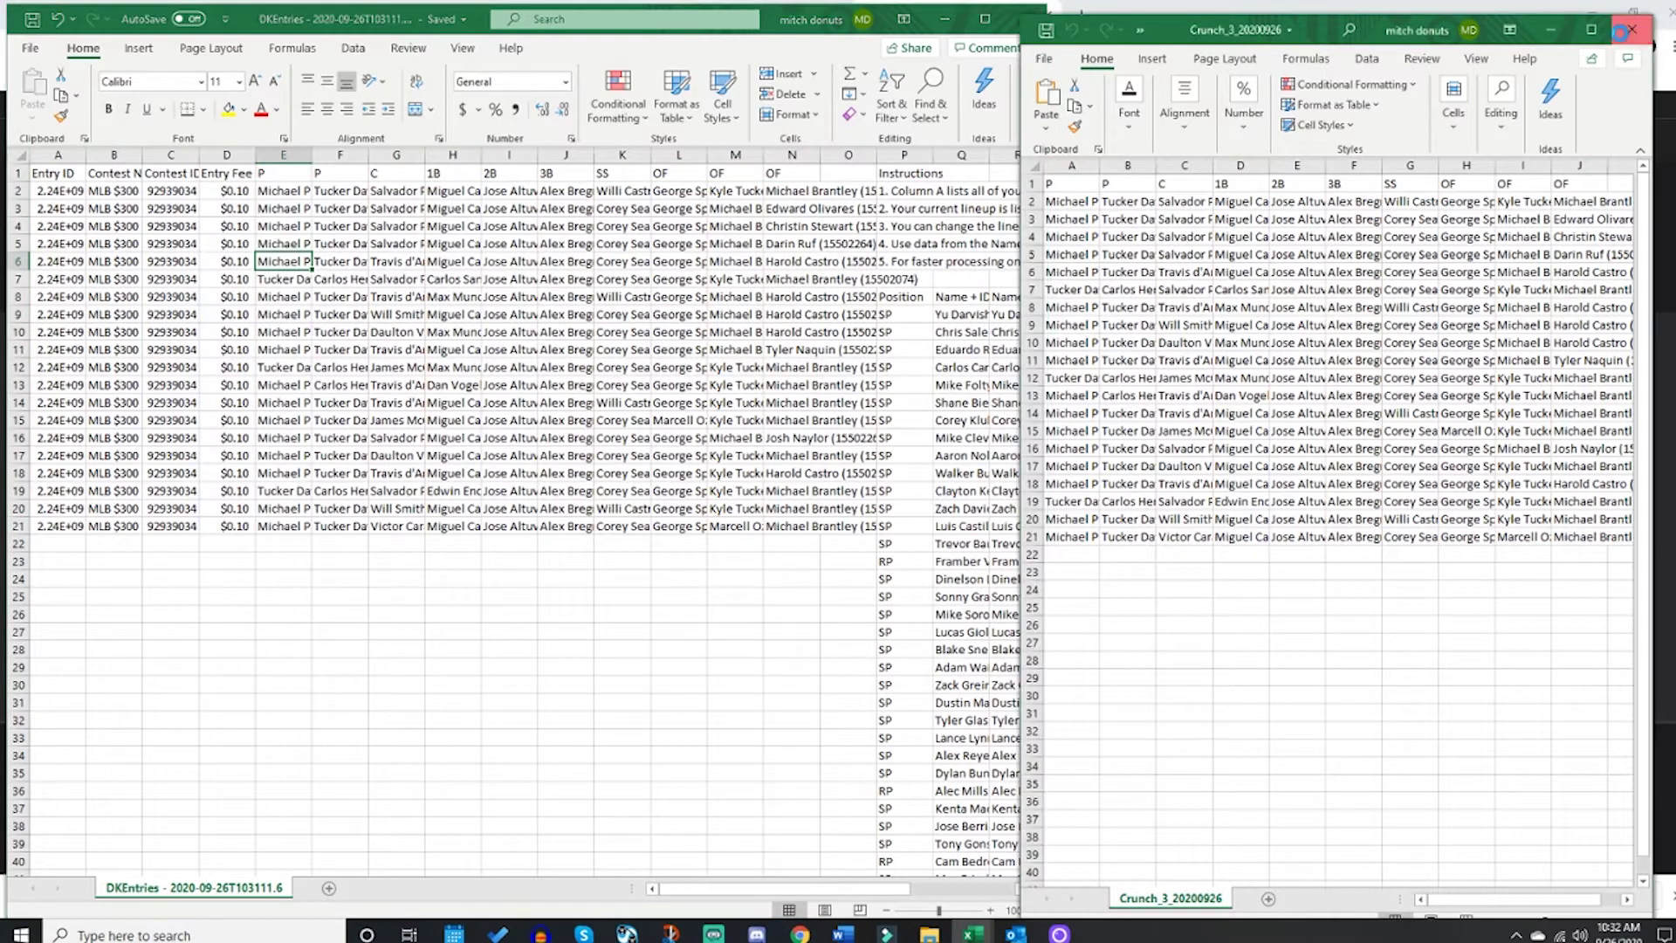
{"action": "left_click", "coordinate": [1631, 28]}
Step: Upload the saved DKEntries file to DraftKings and confirm the 7:05 pm lineups in My Lineups
{"action": "left_click", "coordinate": [1026, 19]}
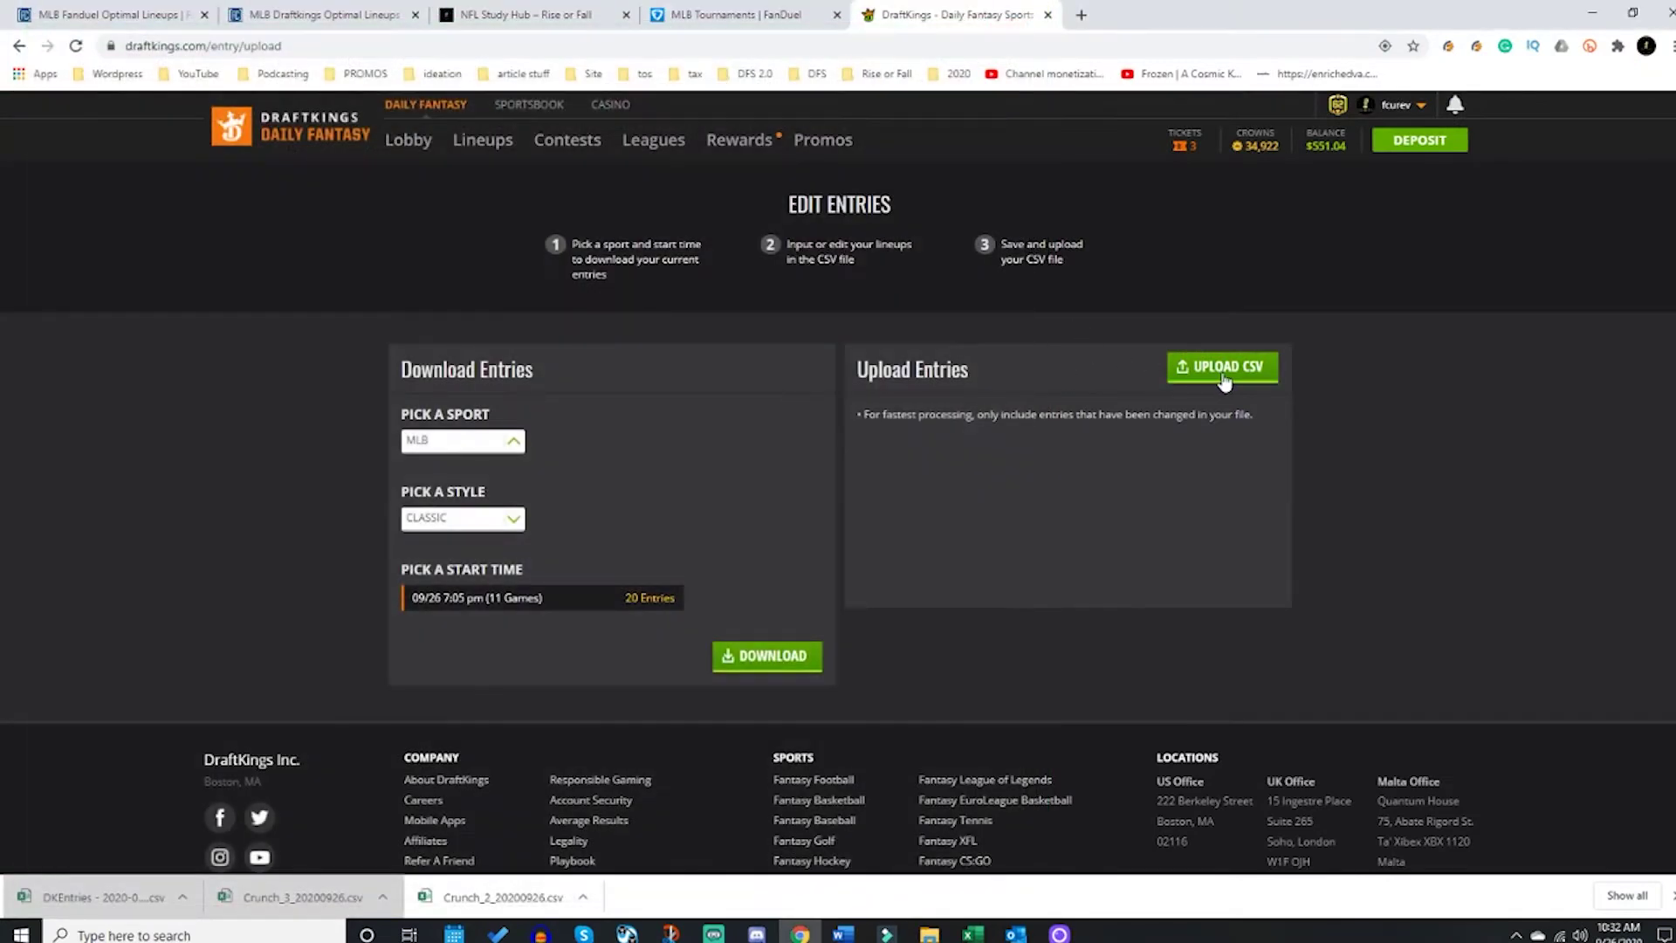
{"action": "left_click", "coordinate": [1223, 372]}
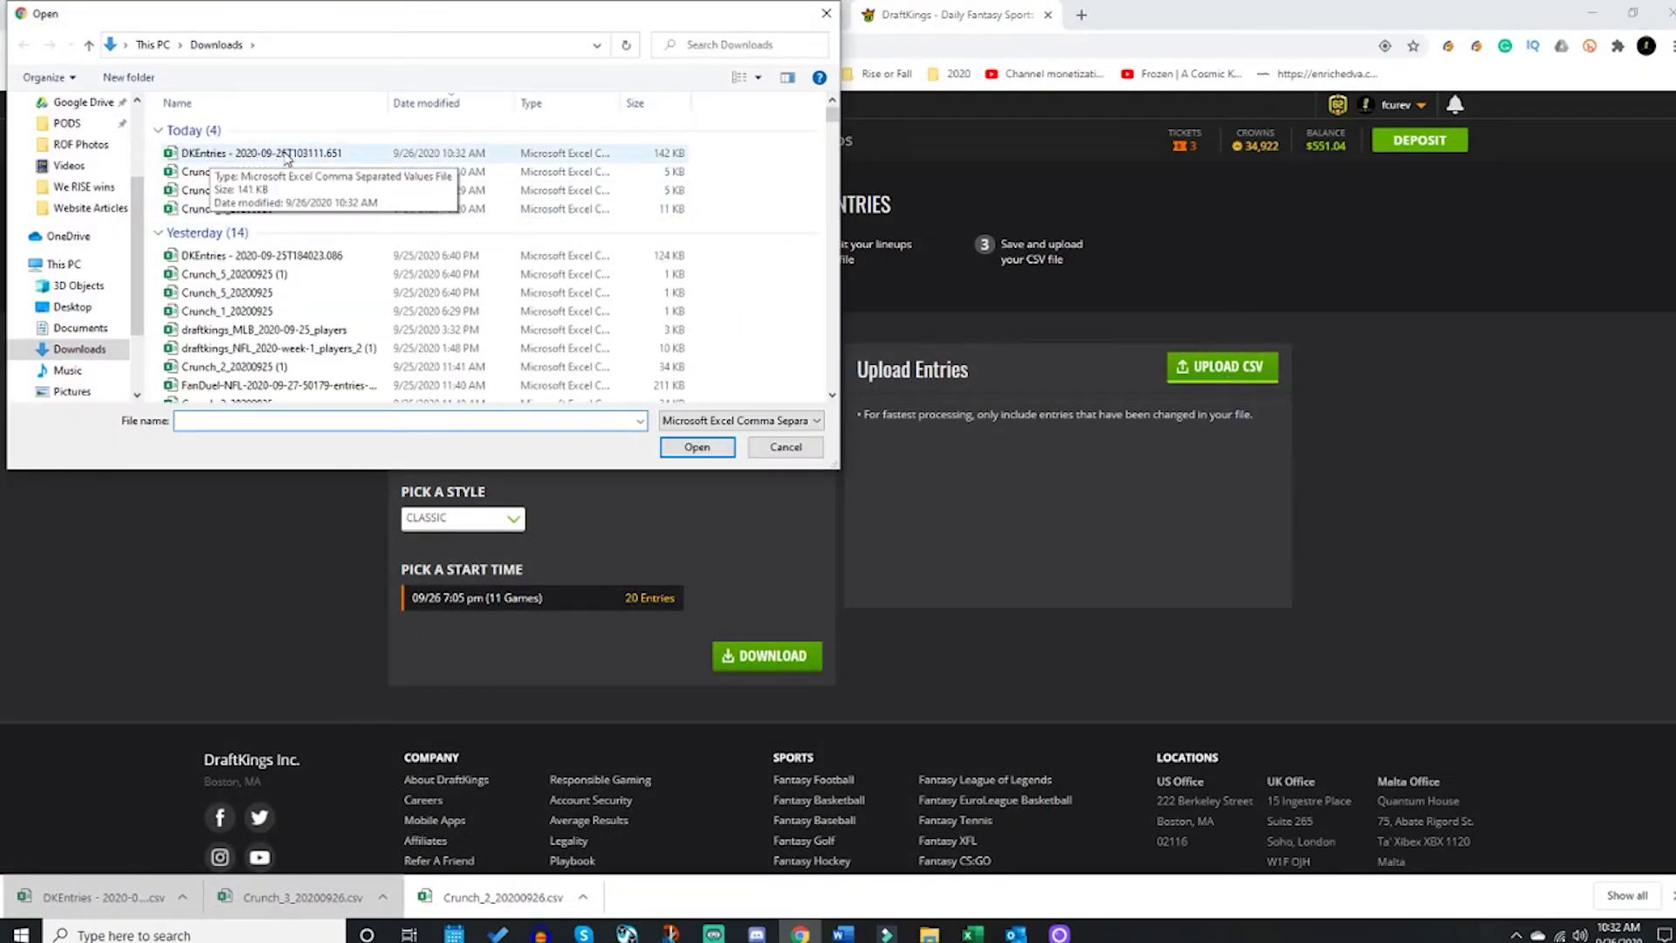
{"action": "left_click", "coordinate": [285, 157]}
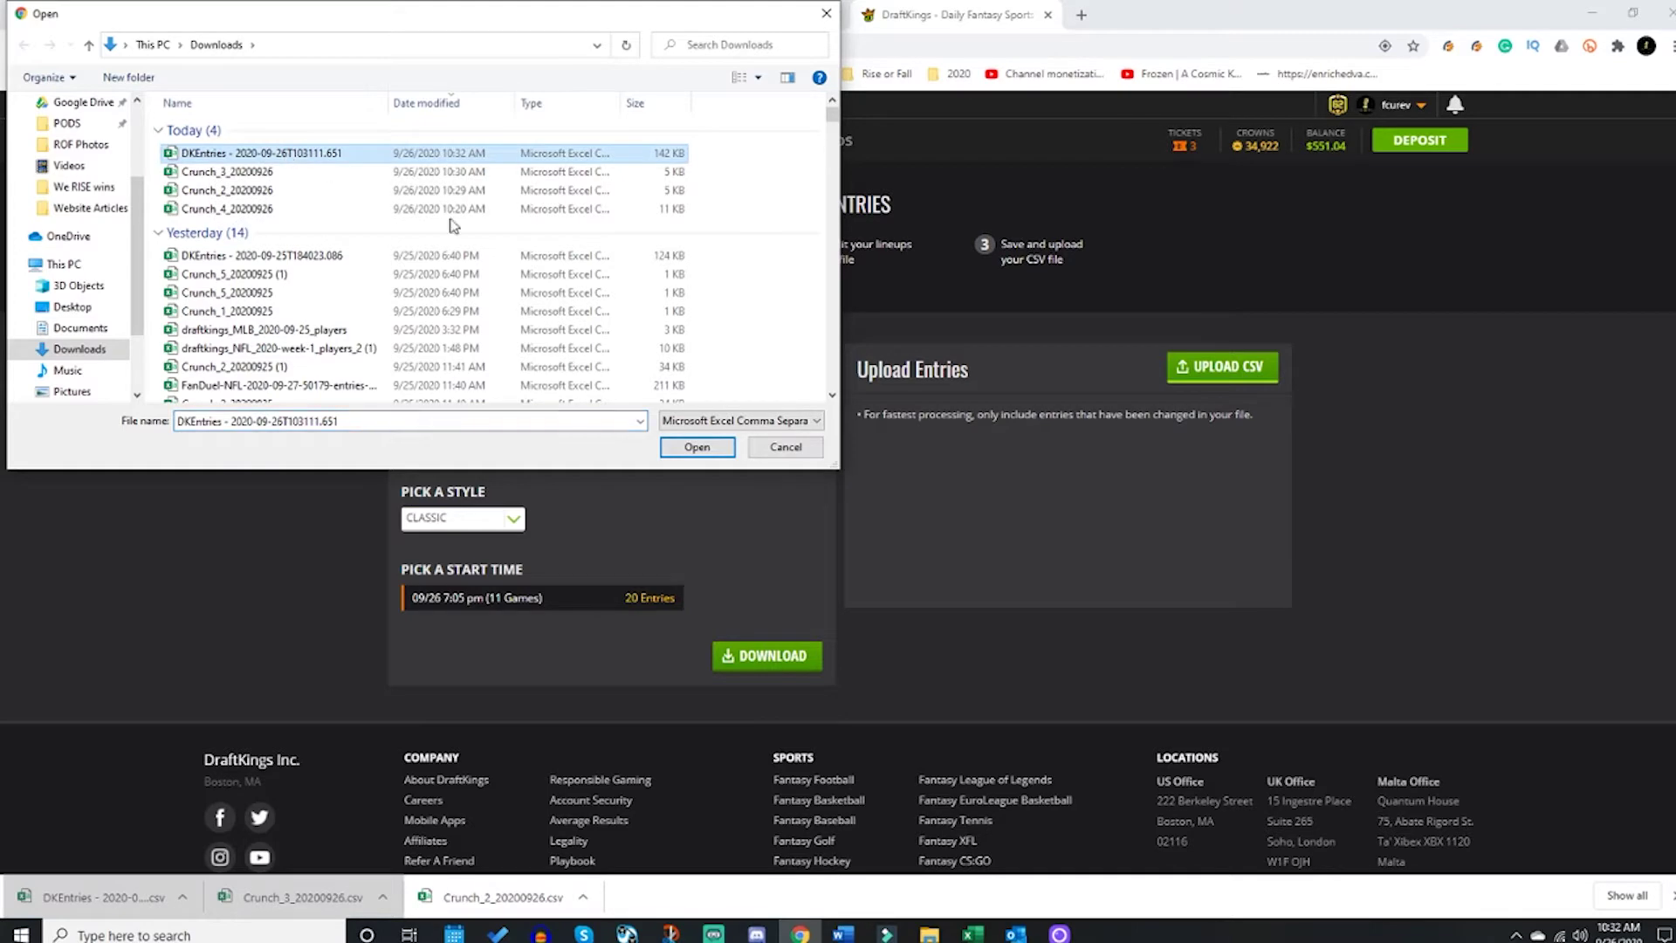
{"action": "left_click", "coordinate": [697, 449]}
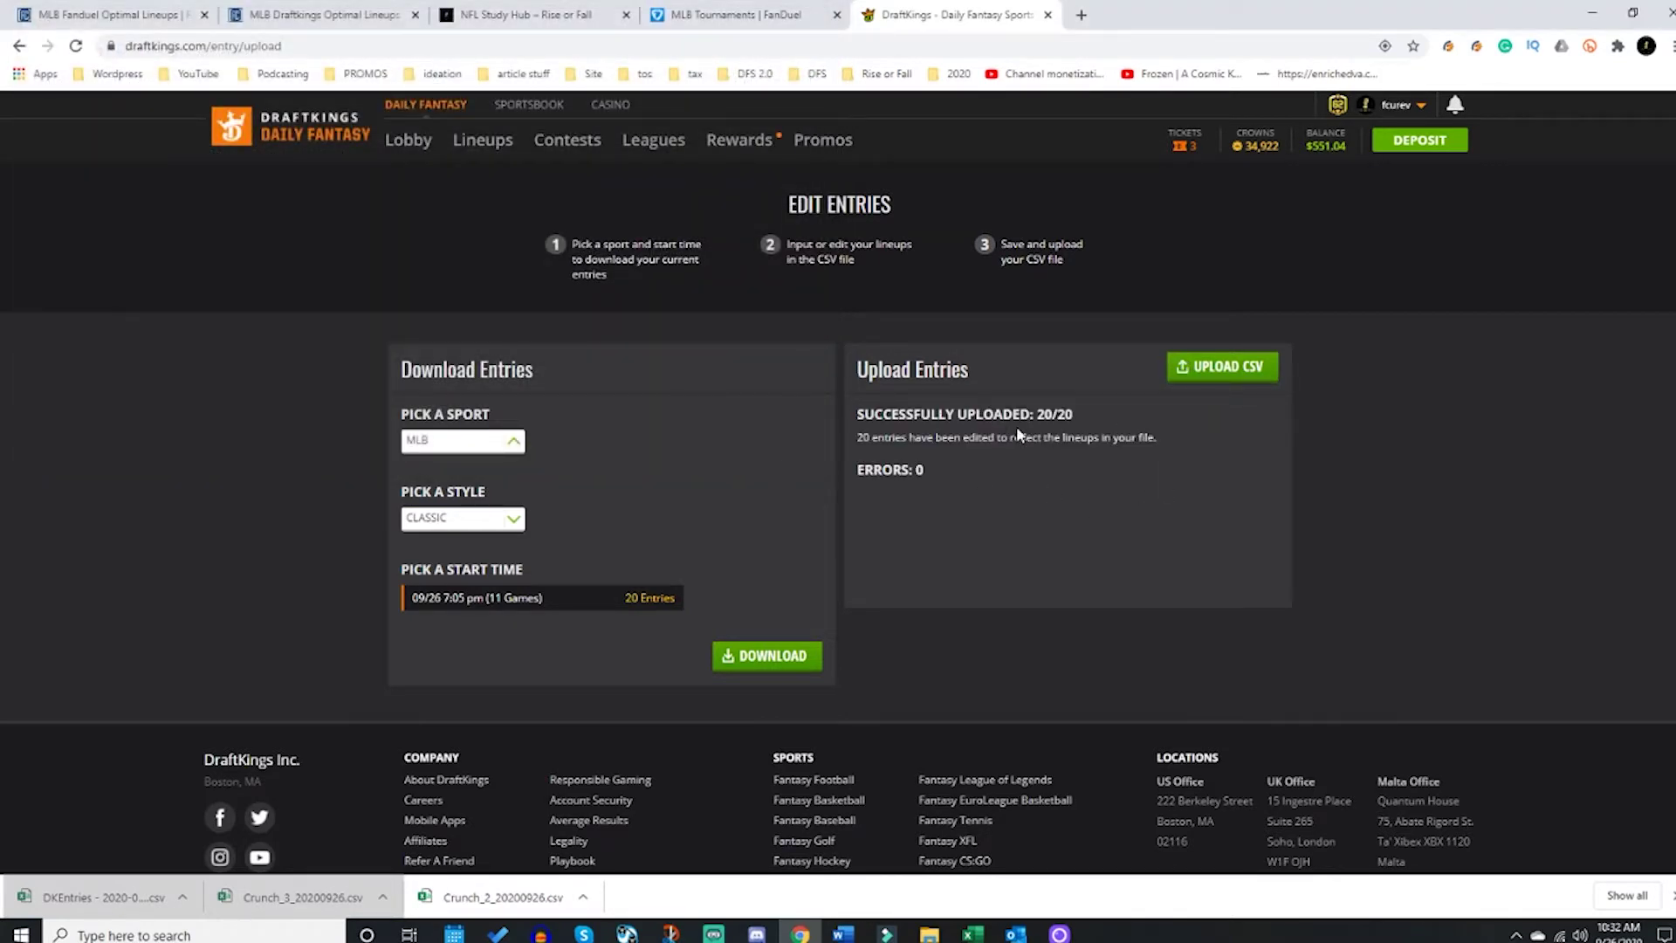
{"action": "left_click", "coordinate": [479, 140]}
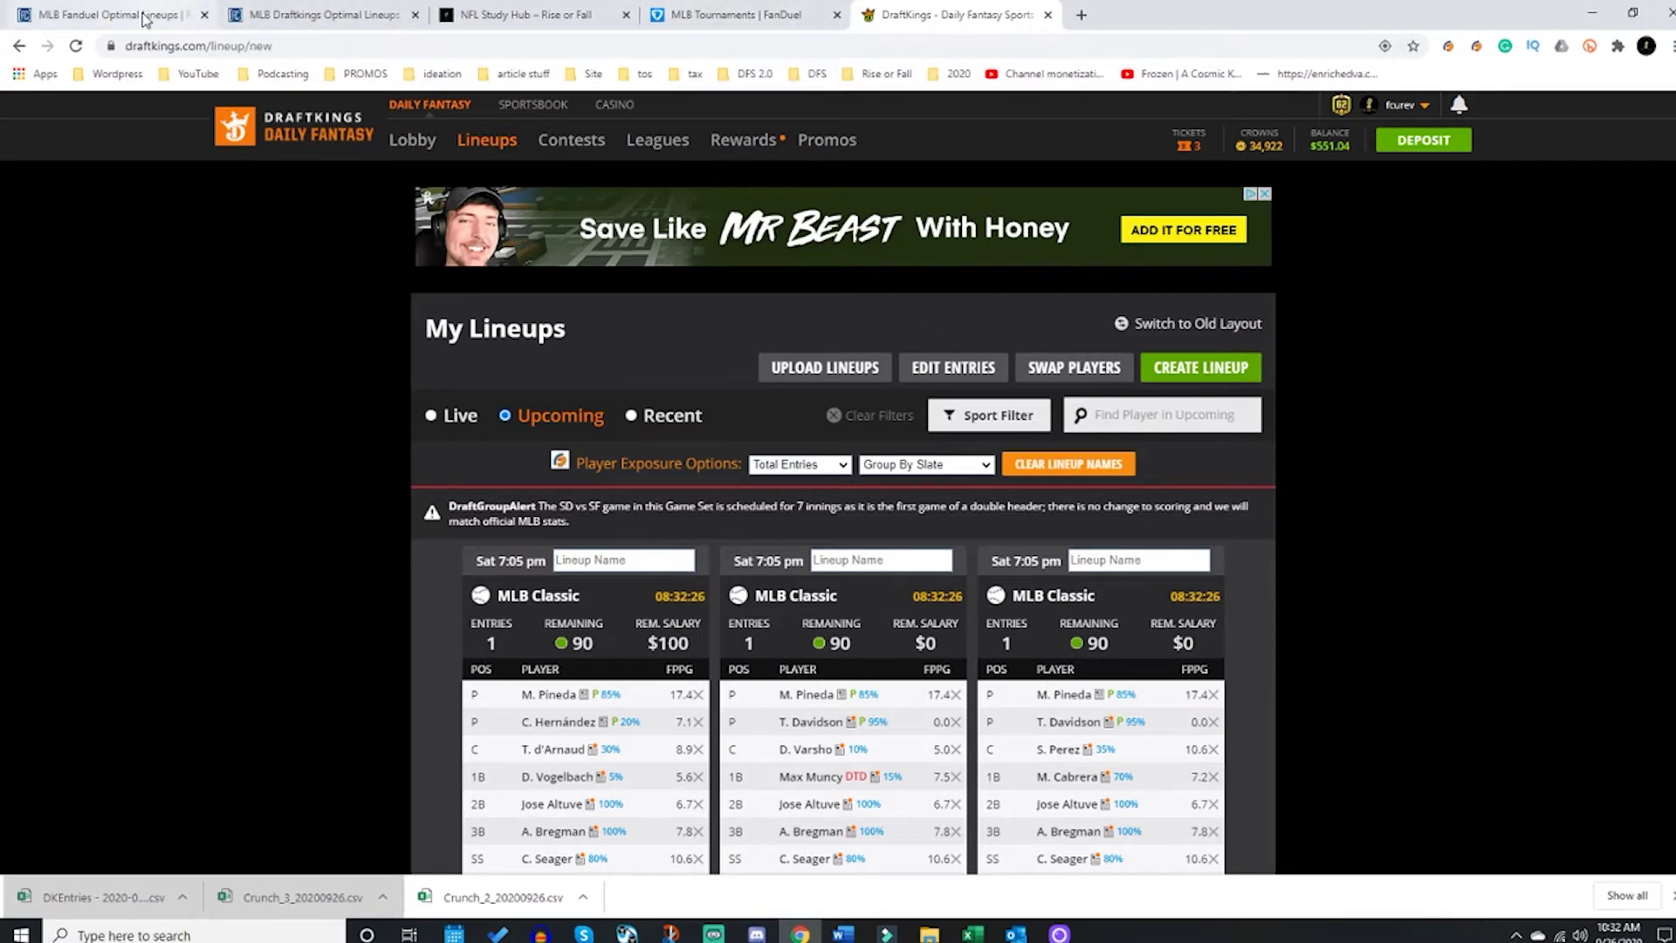
{"action": "left_click", "coordinate": [189, 18]}
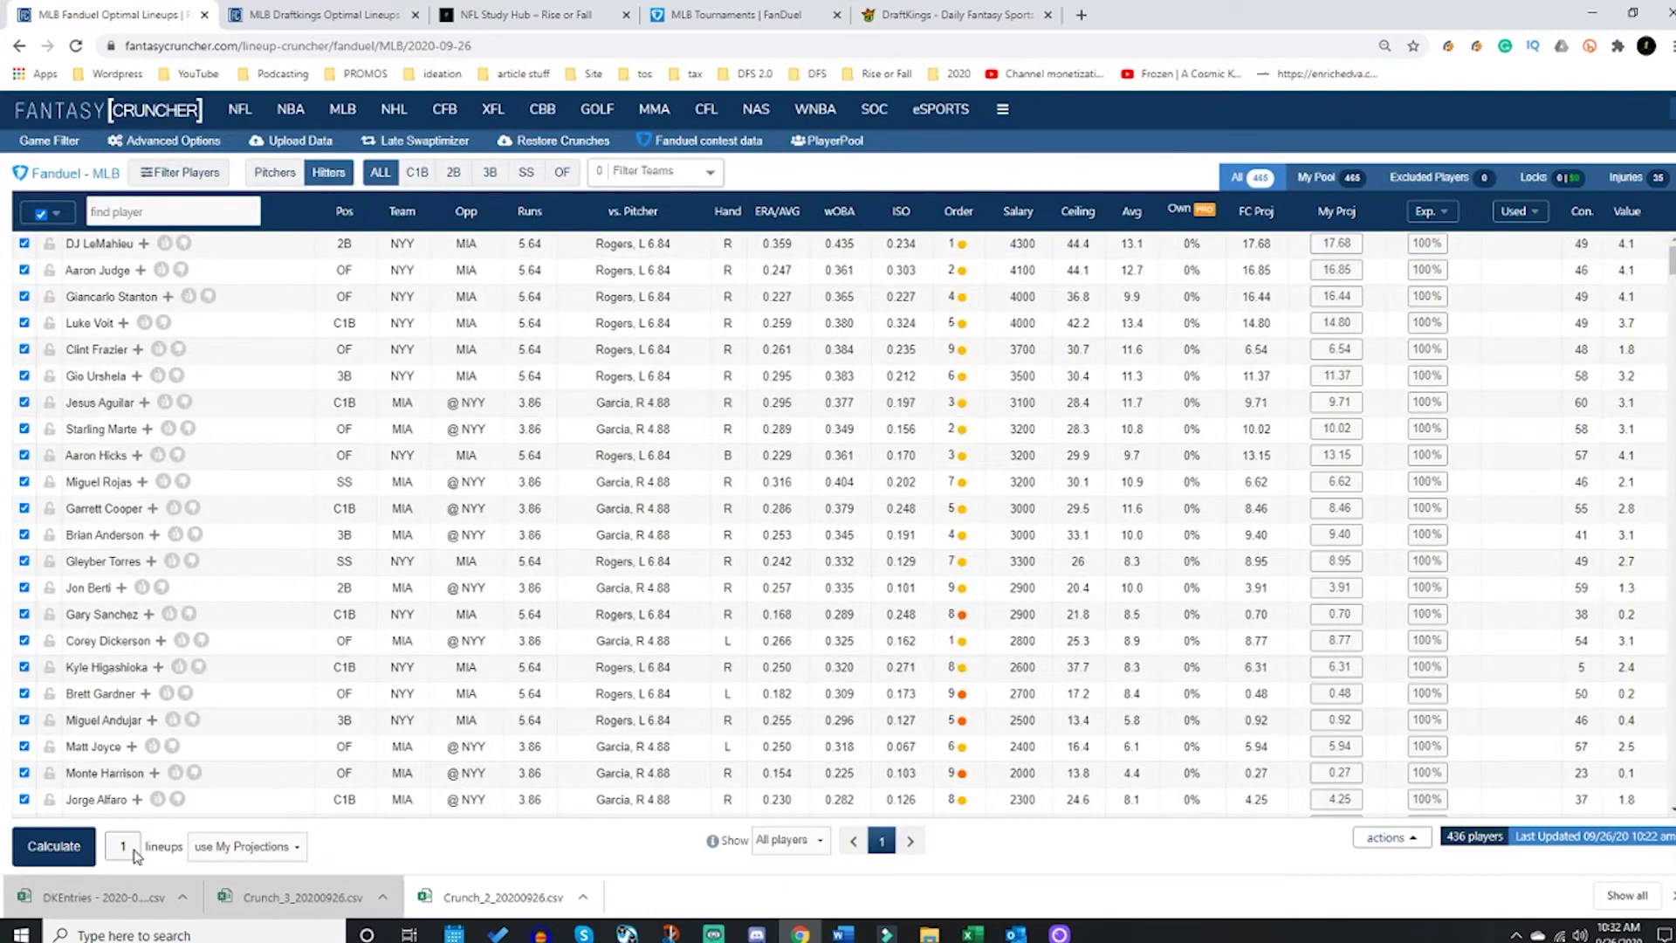
Step: Crunch 20 FanDuel lineups for the 09/26 7:05 pm Main 11 Games slate
{"action": "double_click", "coordinate": [132, 855]}
{"action": "type", "text": "20"}
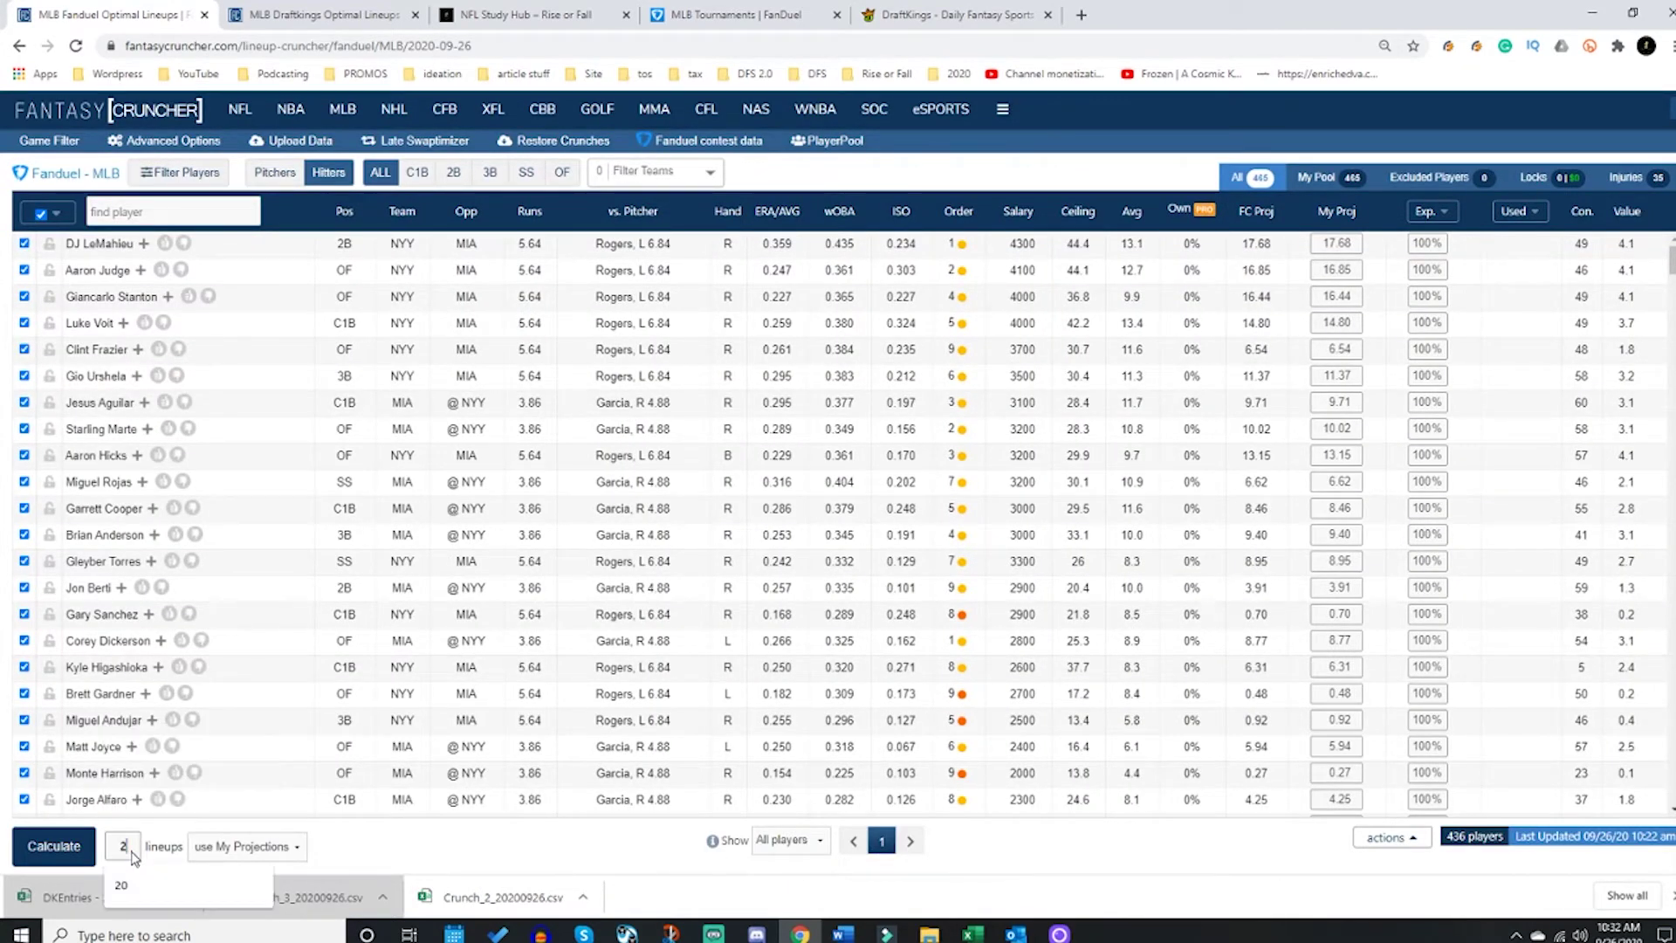
{"action": "left_click", "coordinate": [71, 851]}
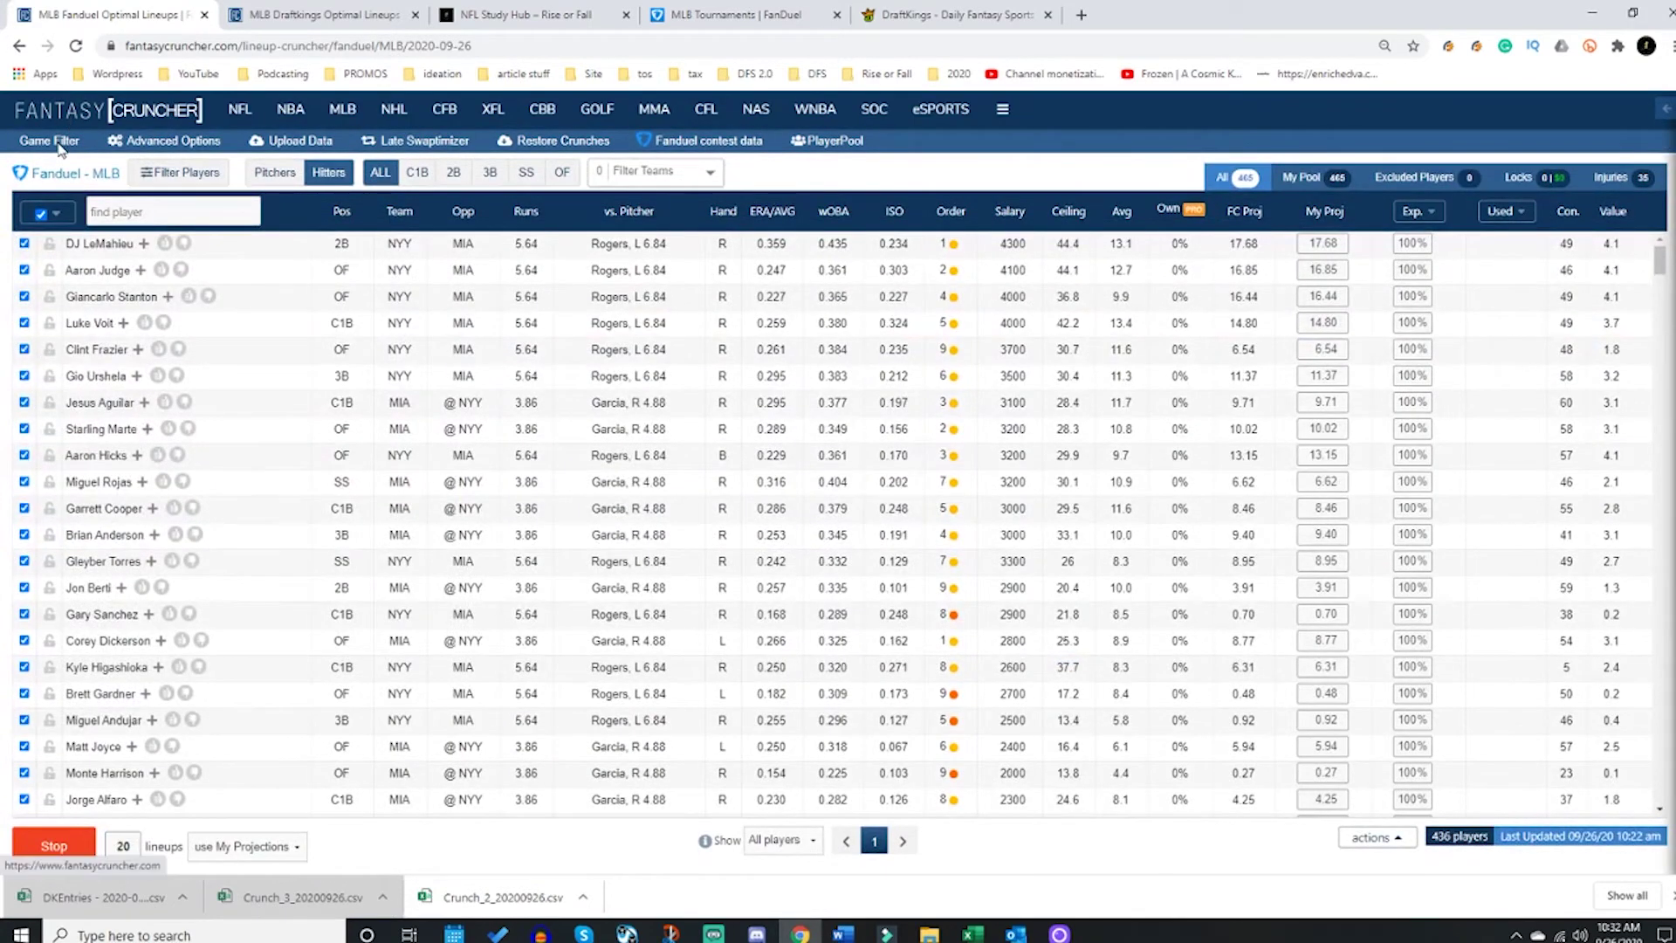
{"action": "left_click", "coordinate": [52, 144]}
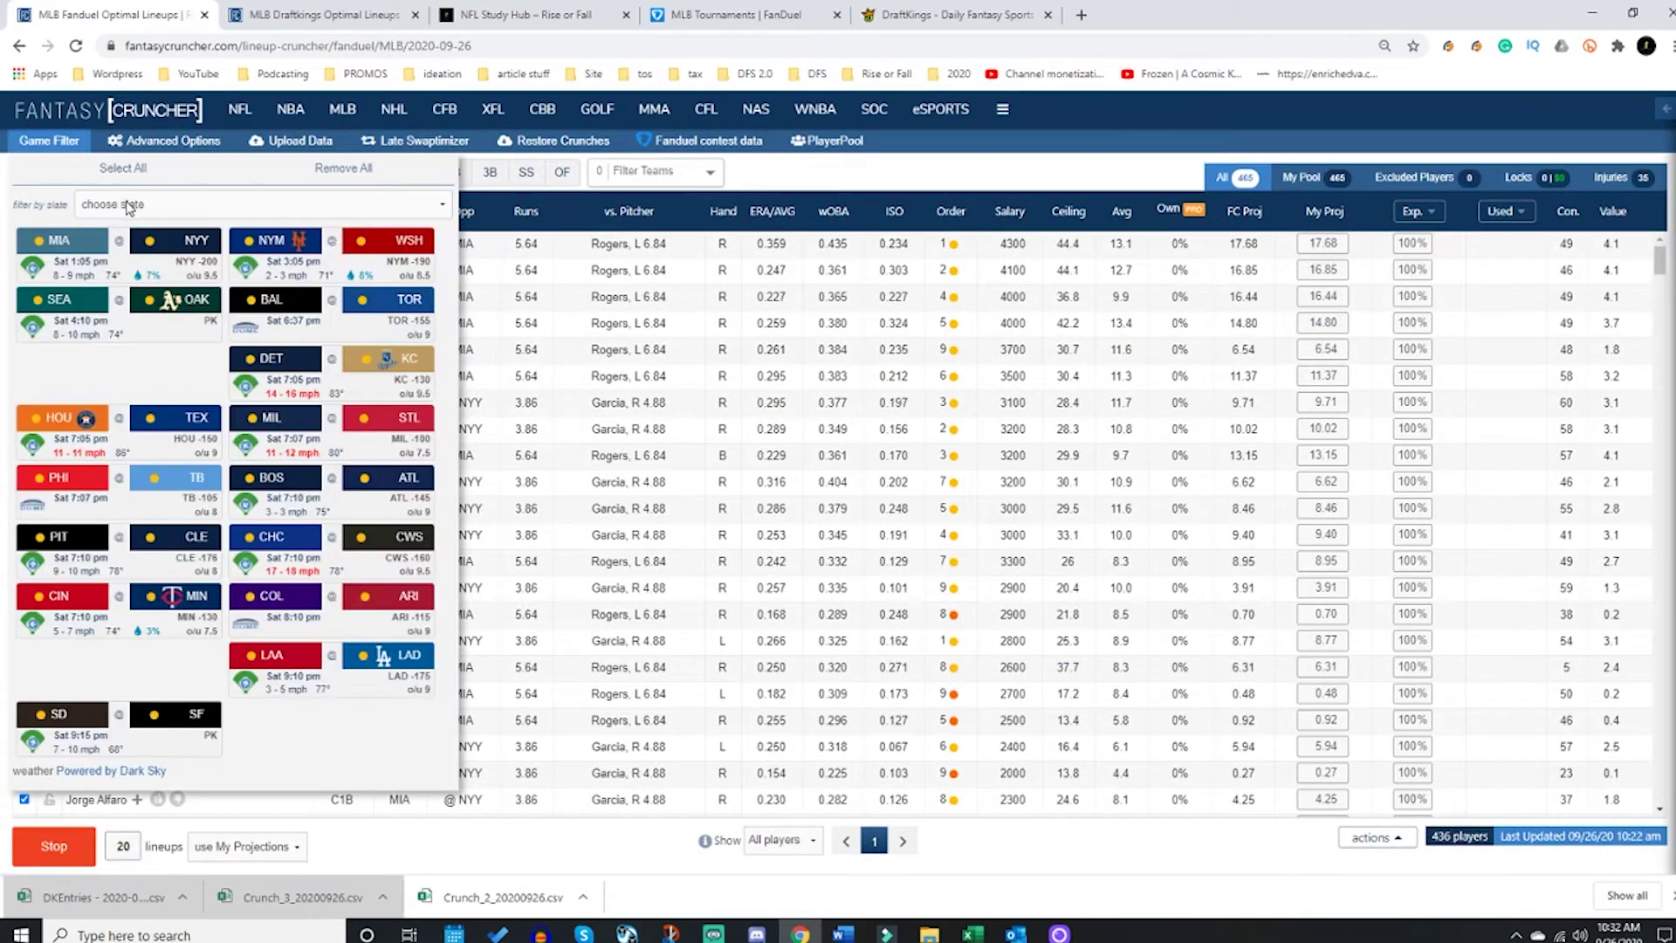
{"action": "left_click", "coordinate": [128, 209]}
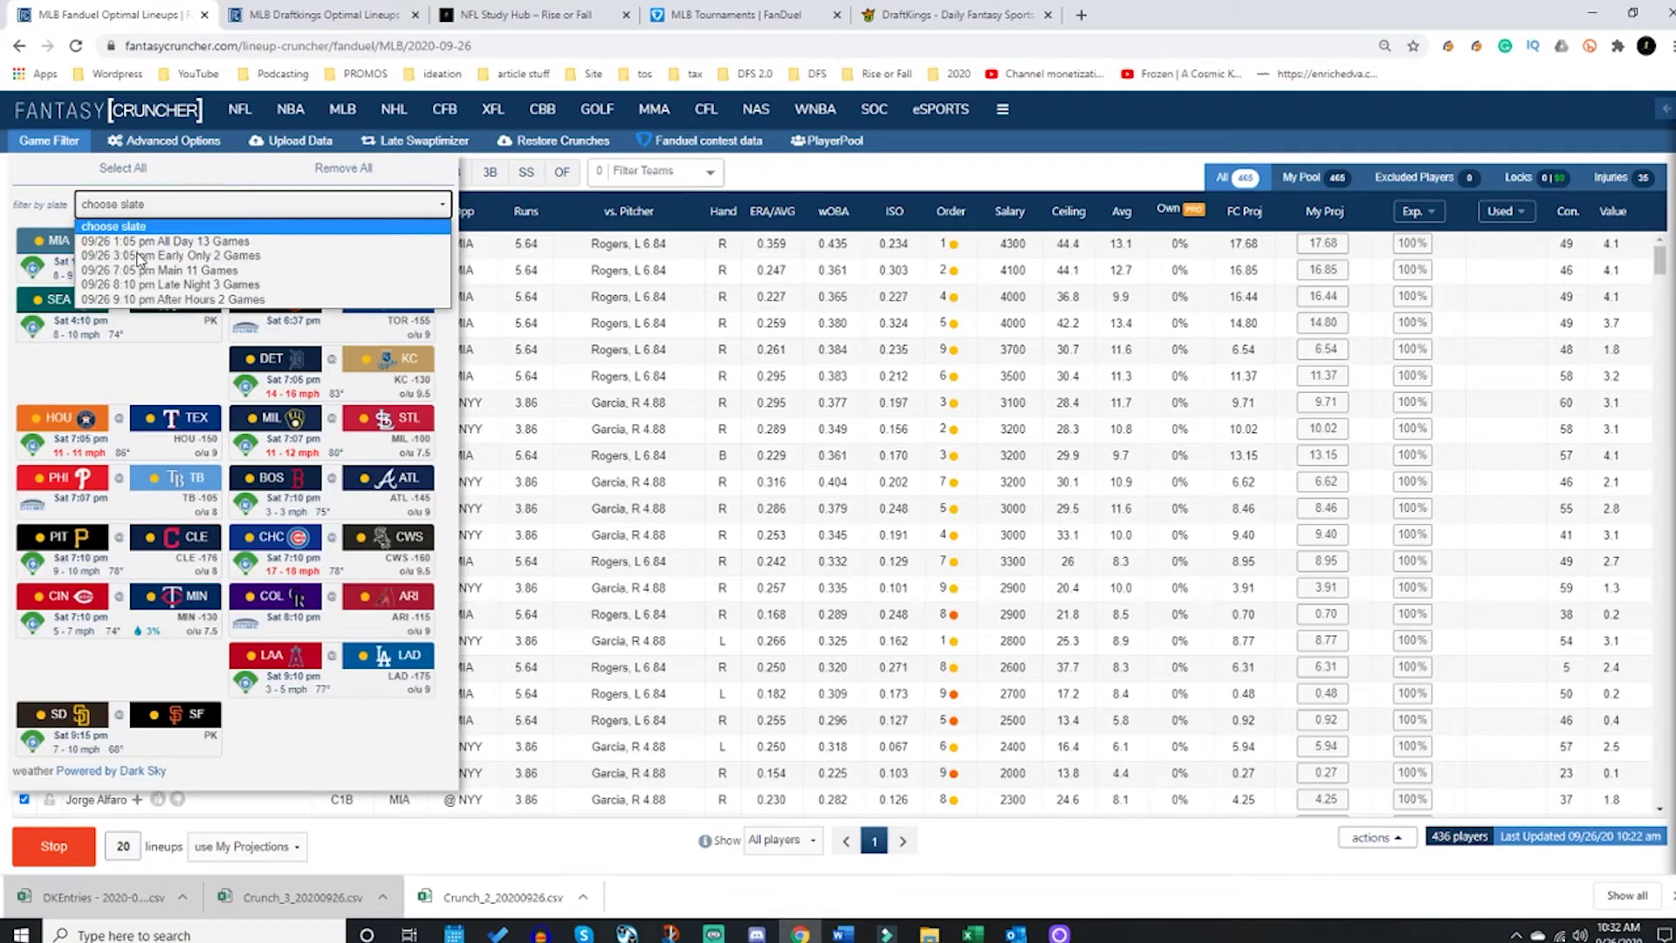
{"action": "left_click", "coordinate": [202, 269]}
{"action": "left_click", "coordinate": [54, 846]}
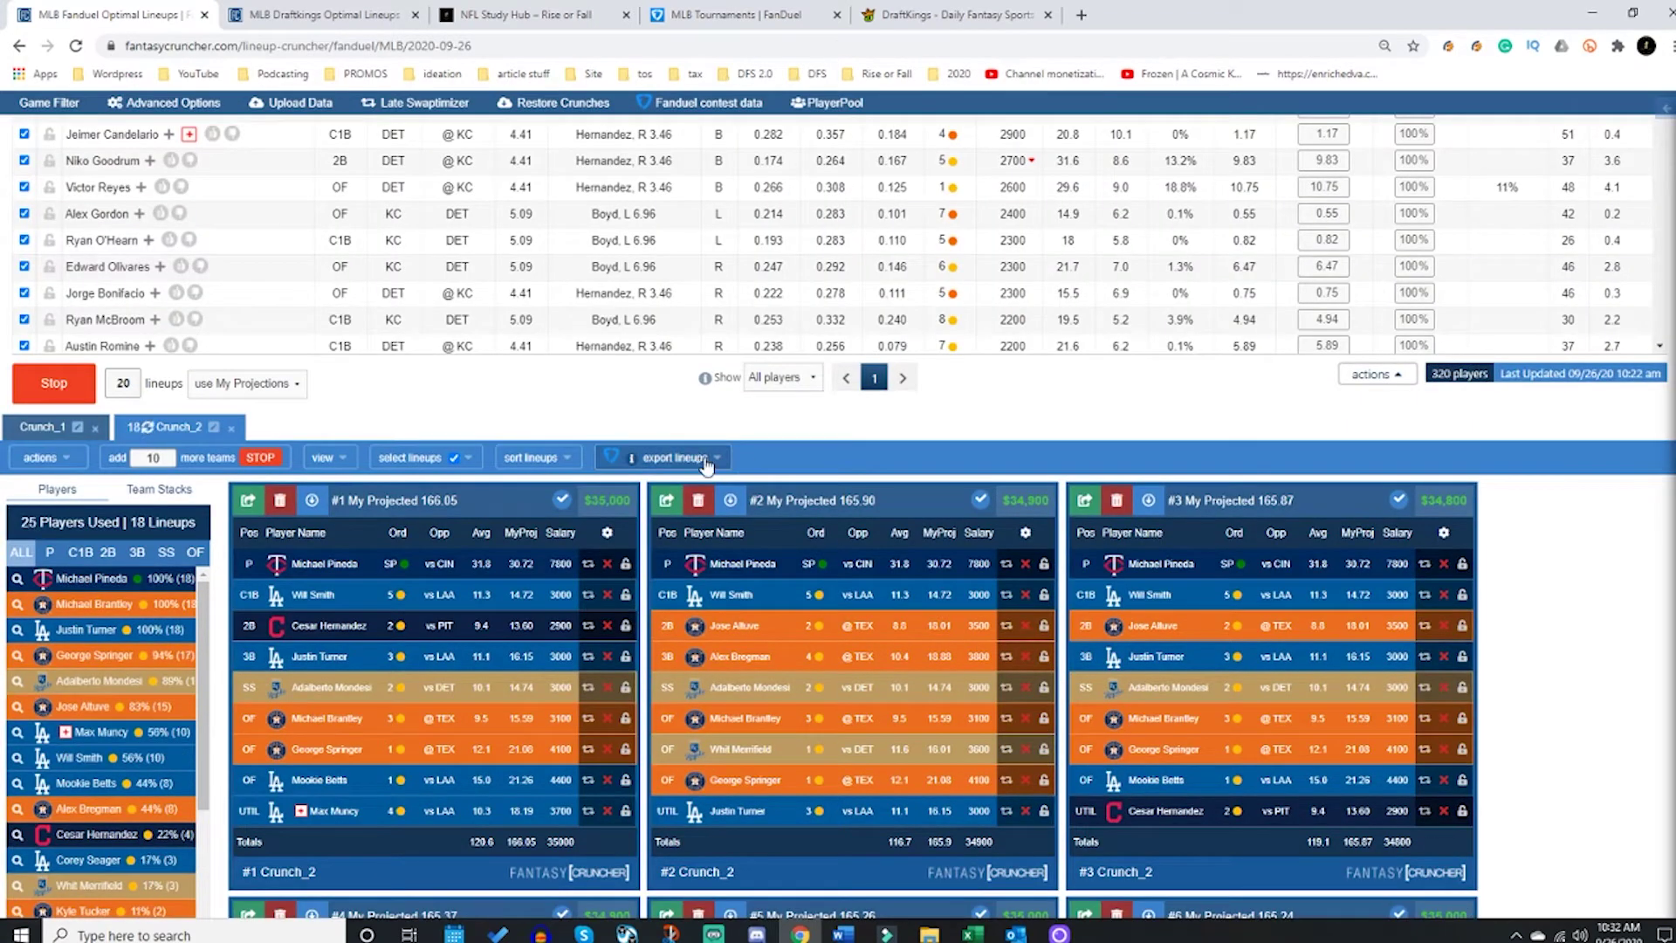
Step: Export the 20 FanDuel lineups as a Crunch_2 CSV for the 09/26 7:05 pm Main slate
{"action": "left_click", "coordinate": [705, 459]}
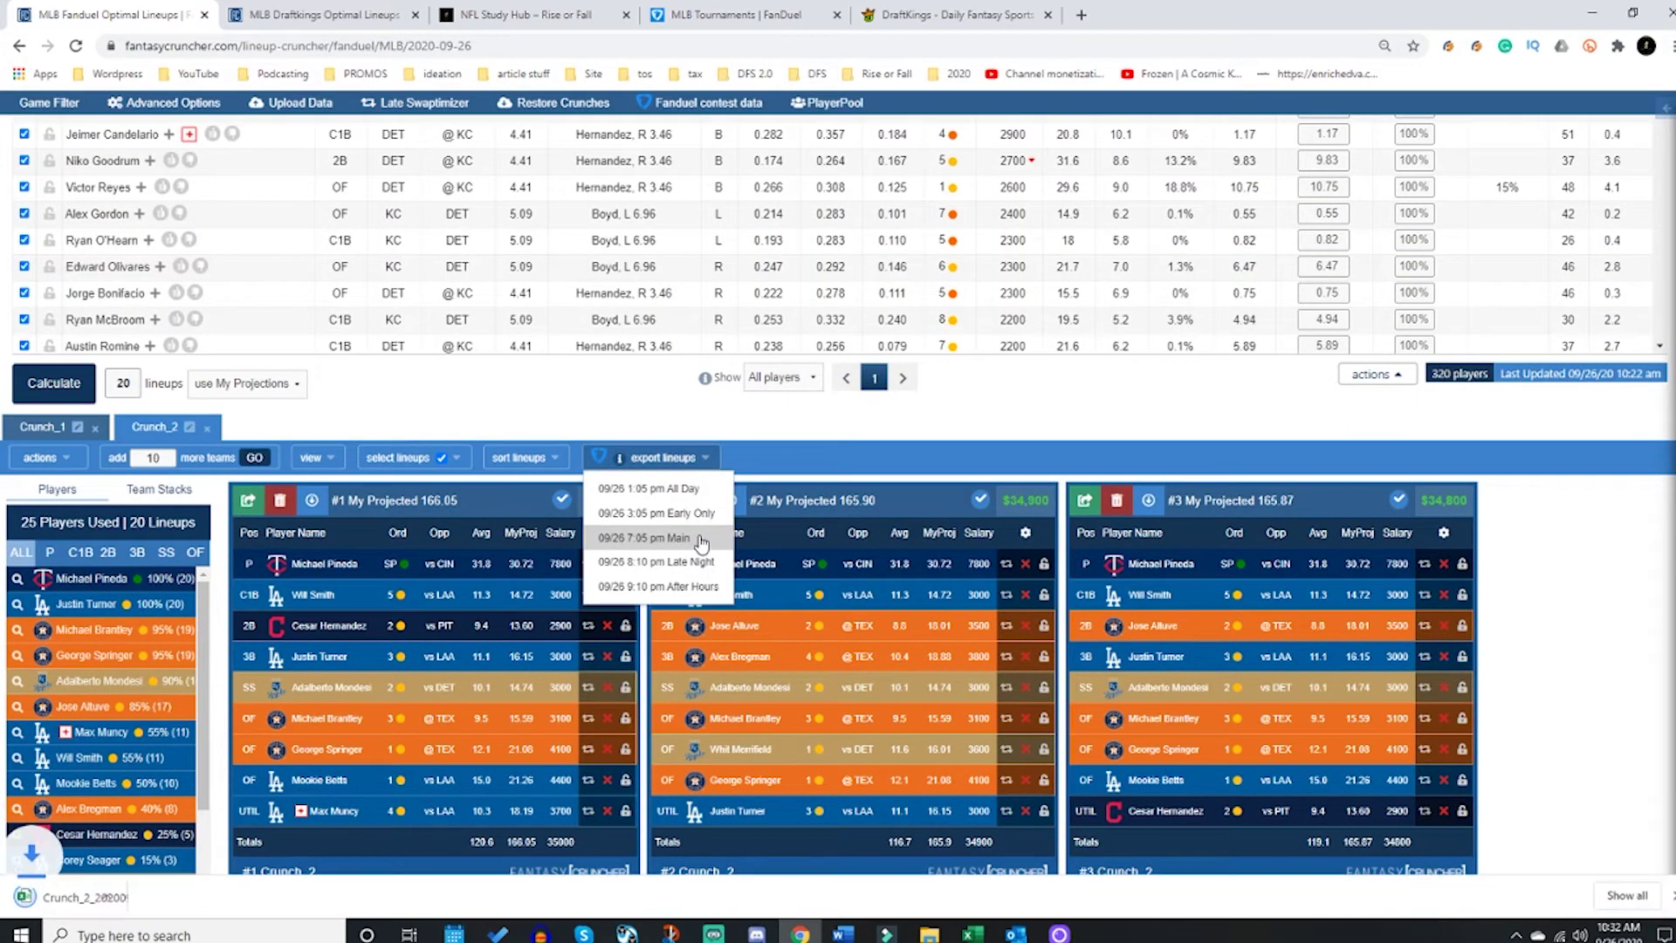
{"action": "left_click", "coordinate": [680, 538]}
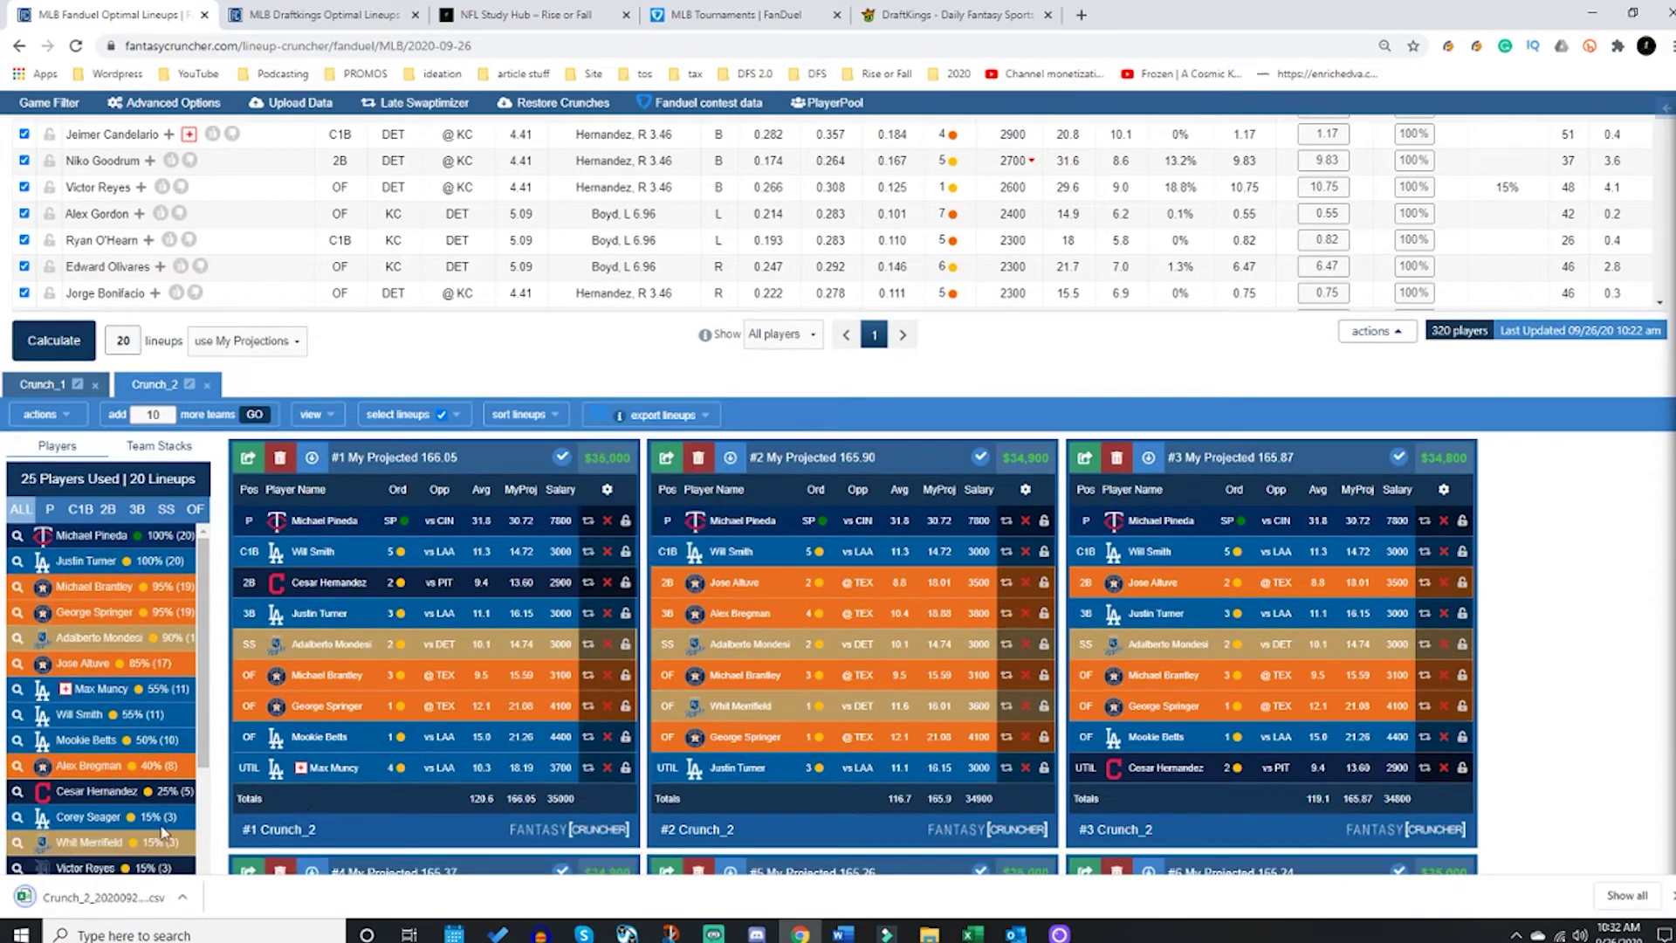
{"action": "left_click", "coordinate": [706, 421]}
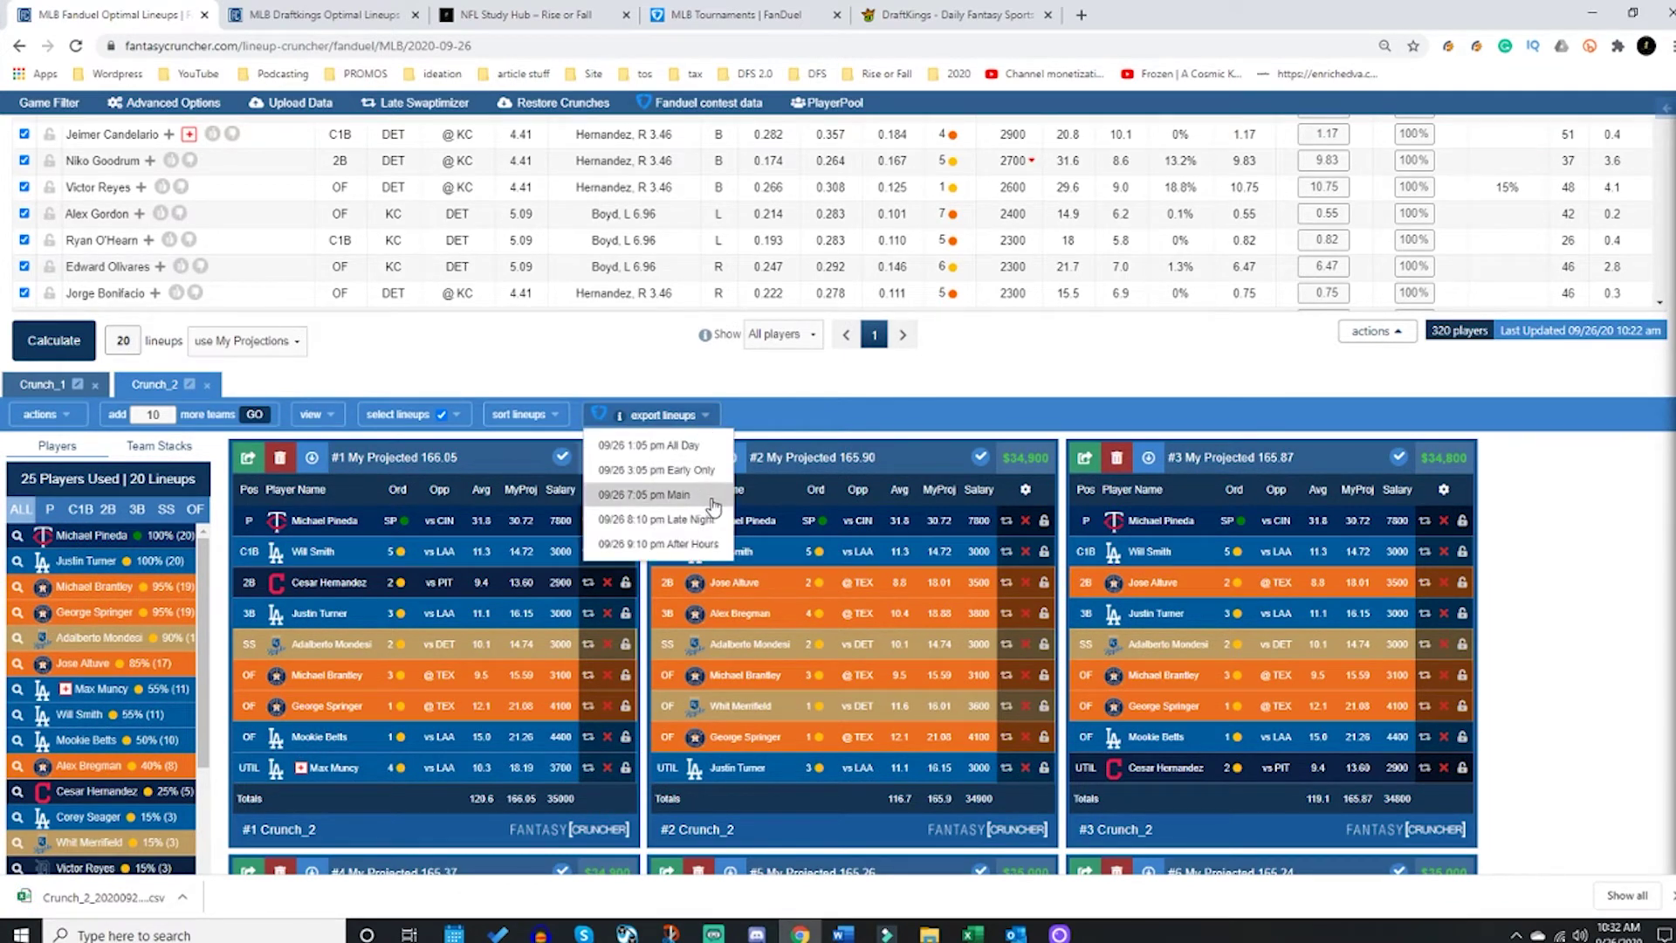
{"action": "left_click", "coordinate": [720, 13]}
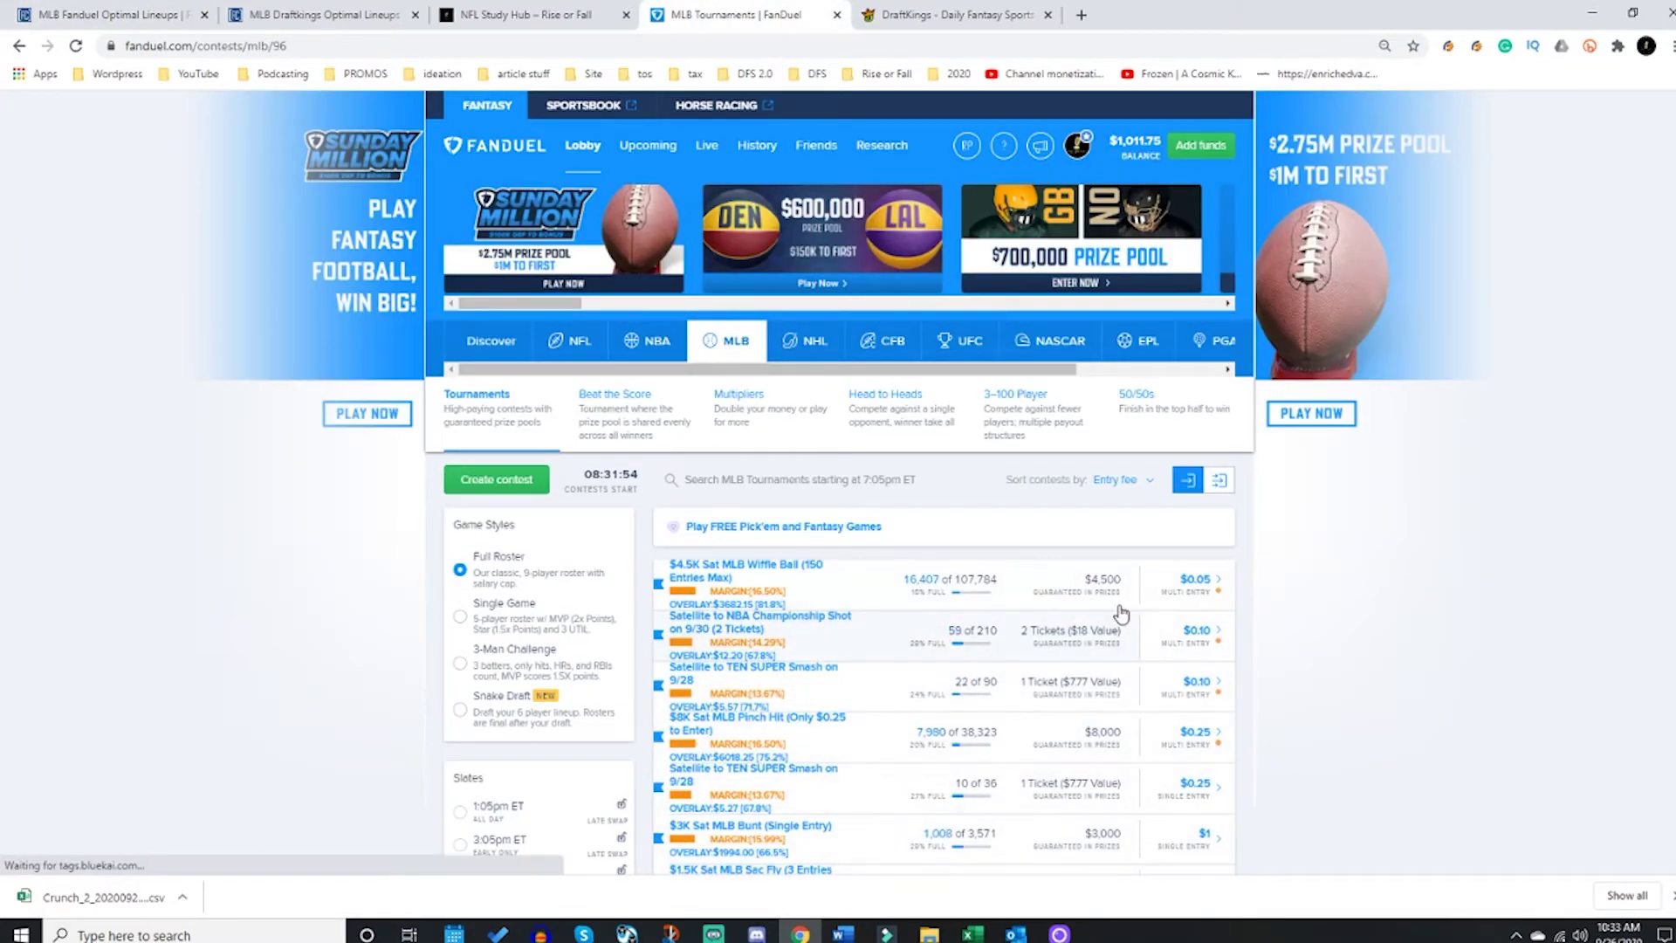
Step: Upload Crunch_2_20200926 (1).csv to the first contest's entry, the $4.5K Sat MLB Wiffle Ball contest
{"action": "left_click", "coordinate": [1222, 584]}
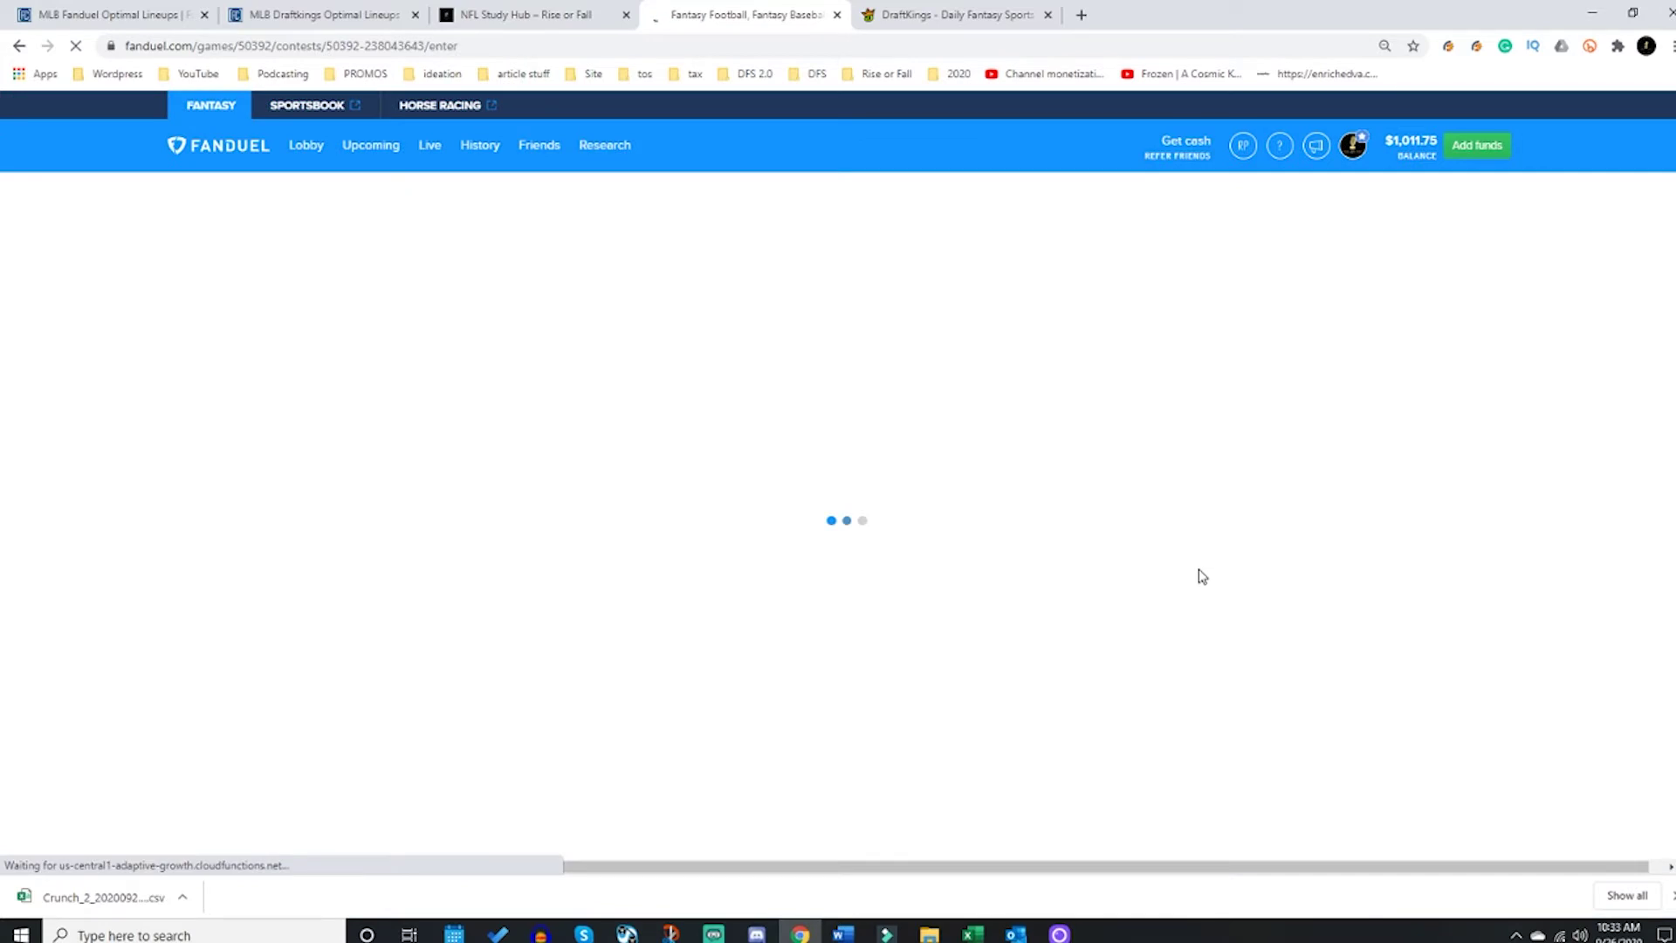
{"action": "scroll", "coordinate": [1340, 511], "scroll_direction": "down", "scroll_amount": 2}
{"action": "scroll", "coordinate": [1287, 623], "scroll_direction": "down", "scroll_amount": 1}
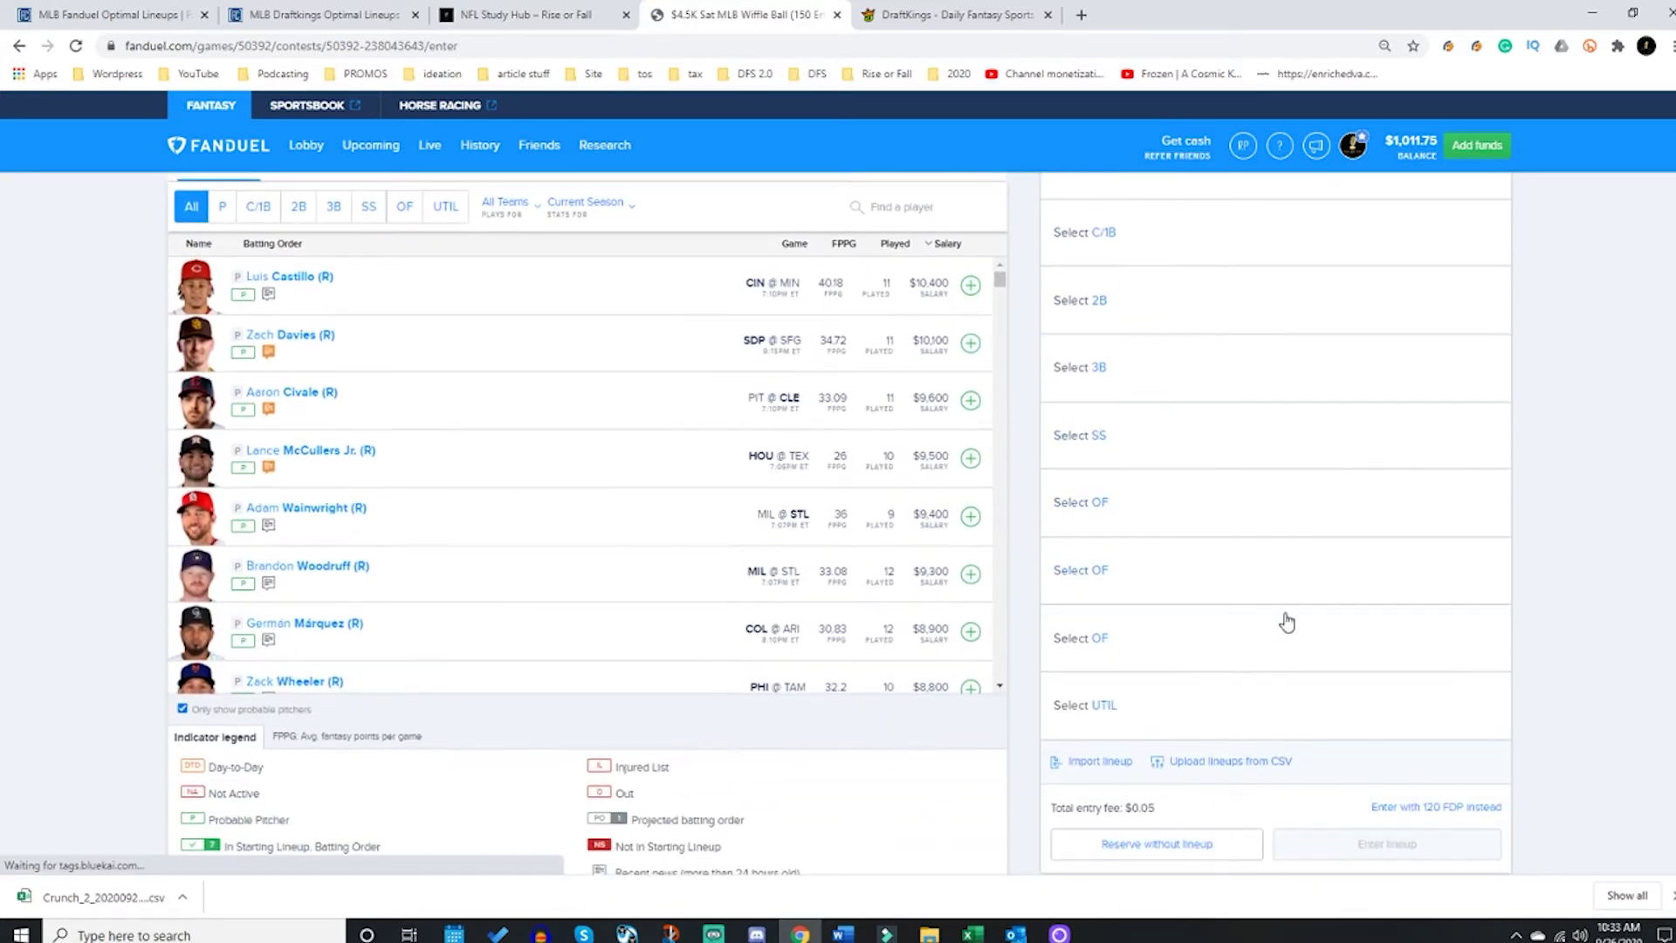
{"action": "left_click", "coordinate": [1233, 763]}
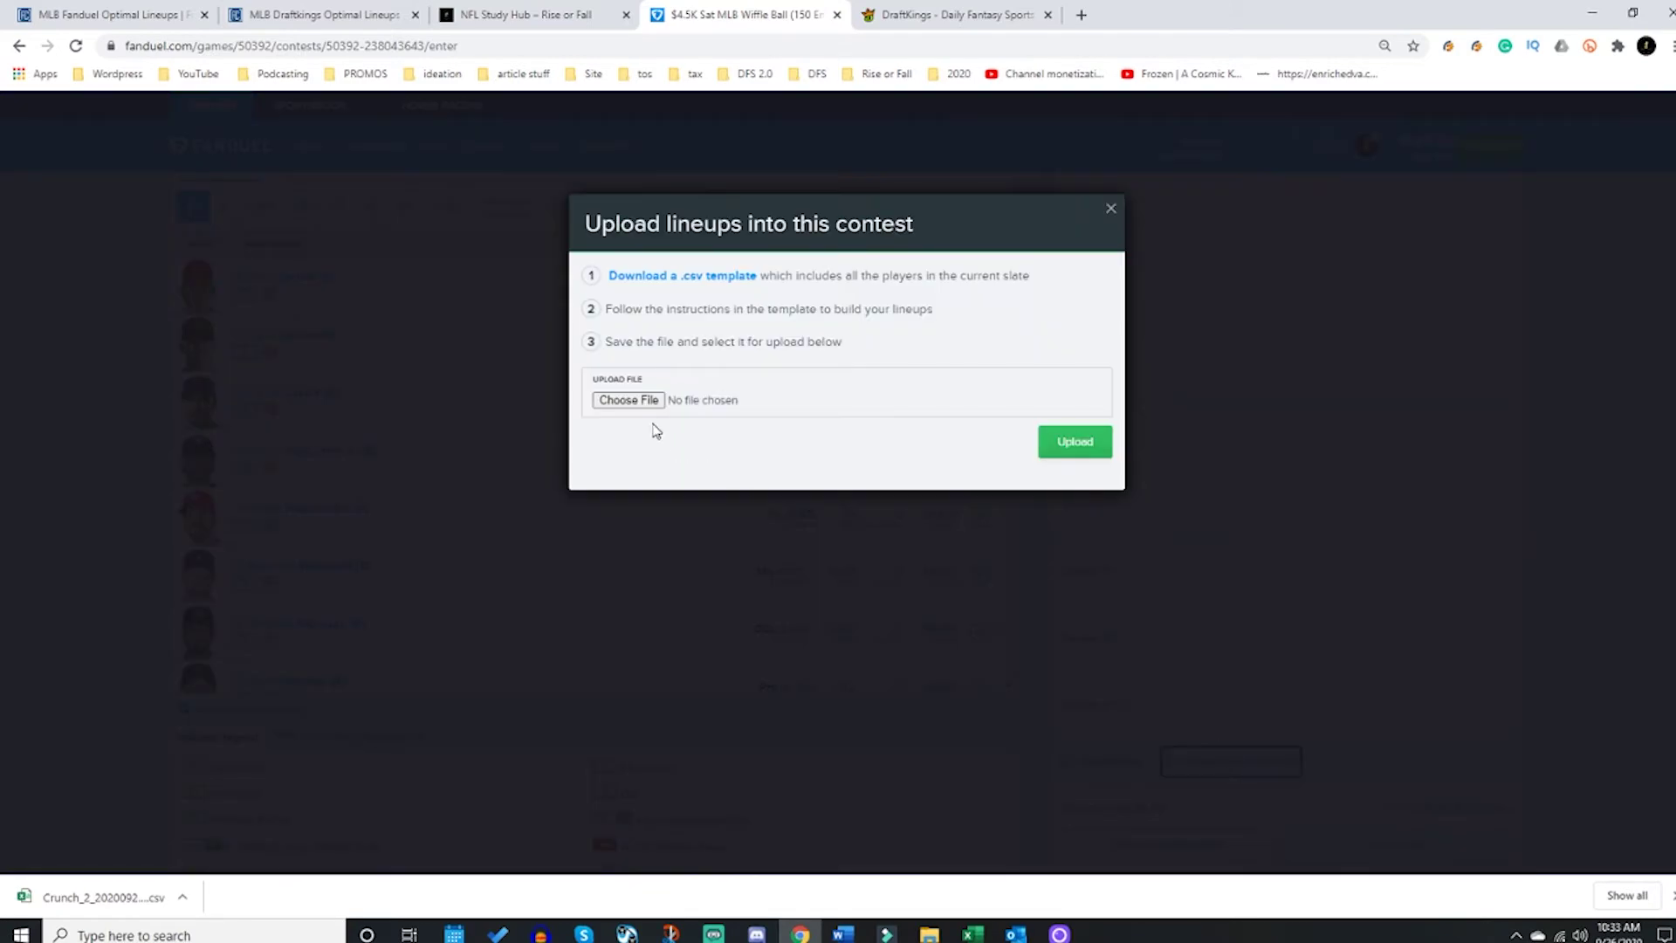
{"action": "left_click", "coordinate": [636, 401]}
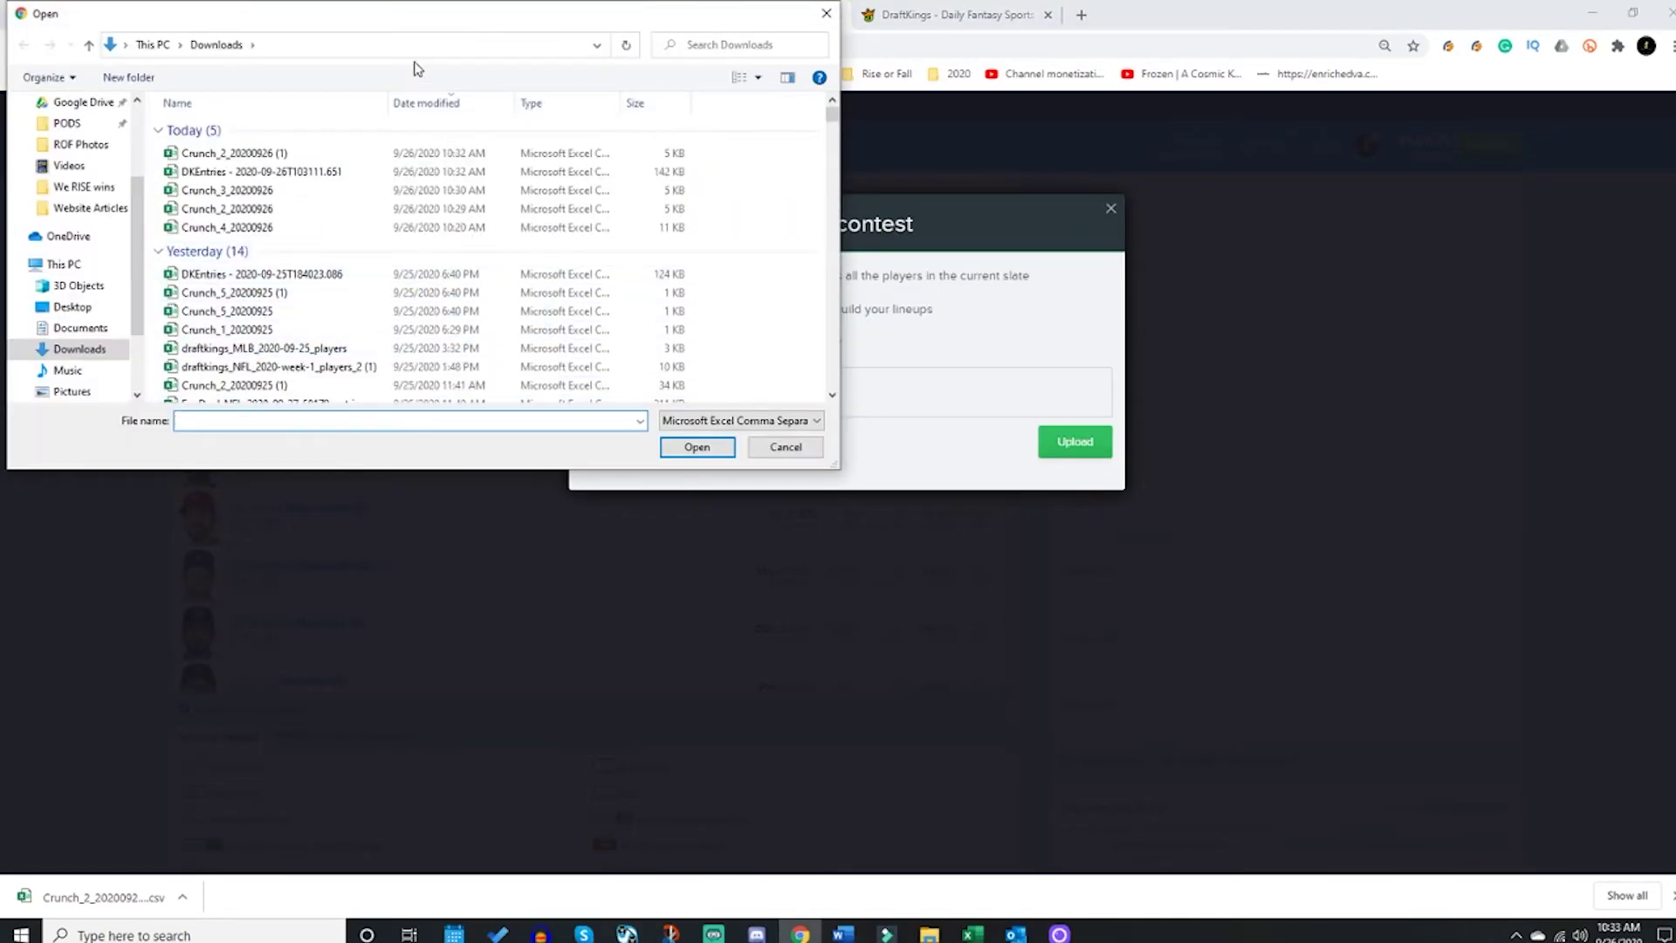
{"action": "double_click", "coordinate": [243, 154]}
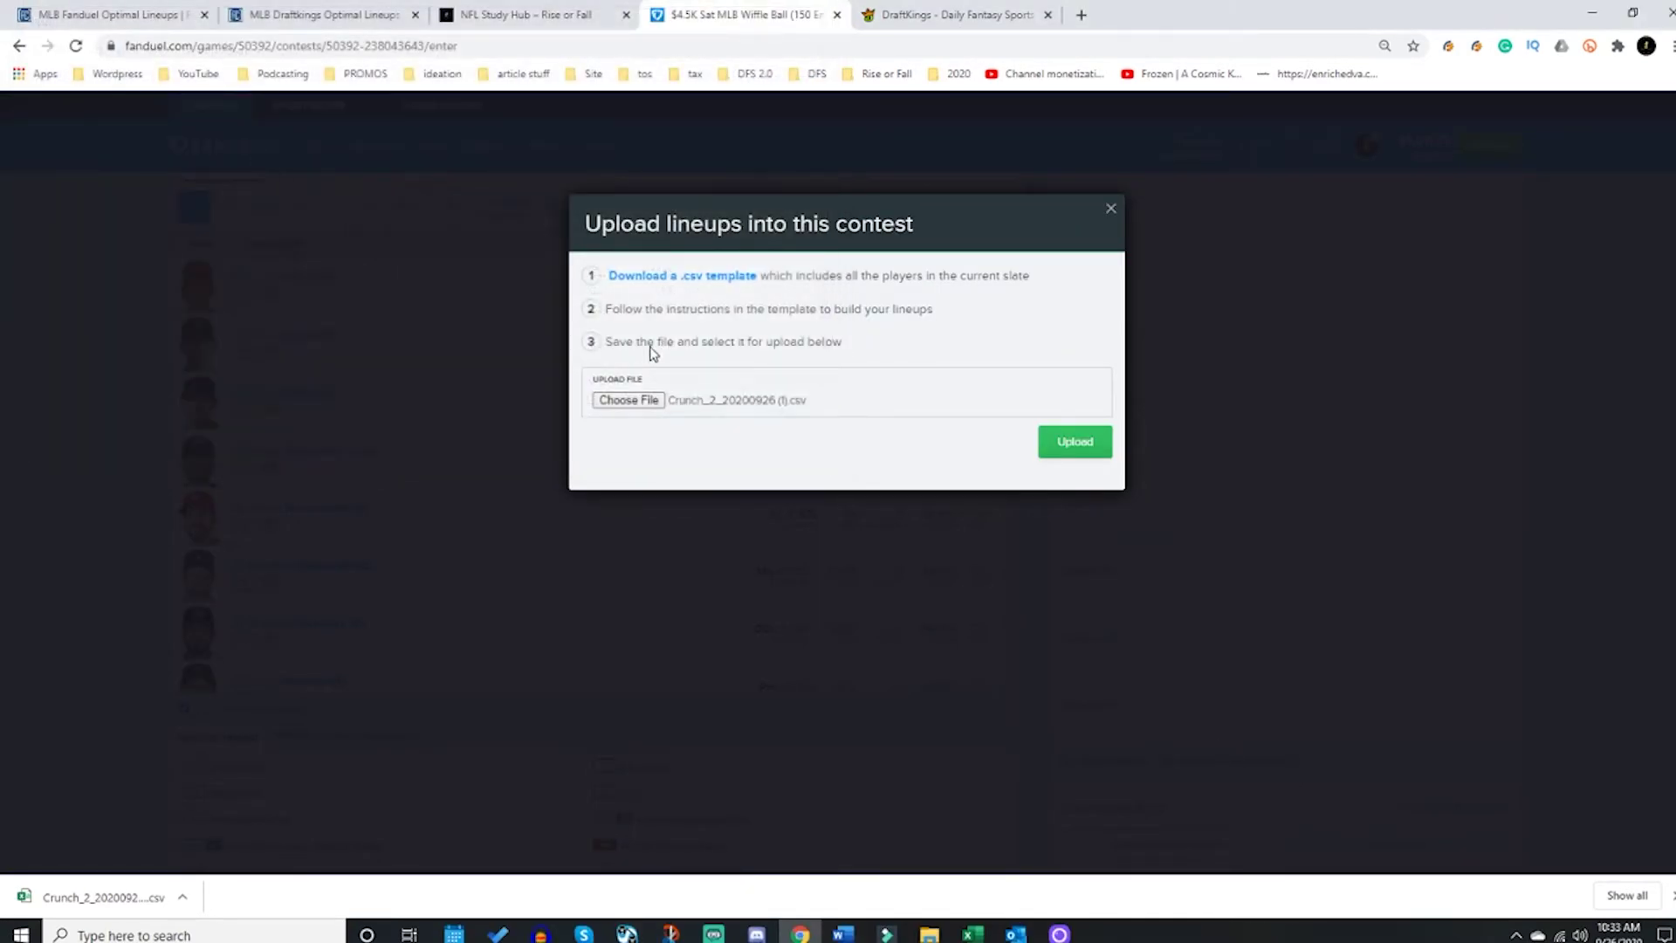
{"action": "left_click", "coordinate": [790, 402]}
{"action": "left_click", "coordinate": [787, 446]}
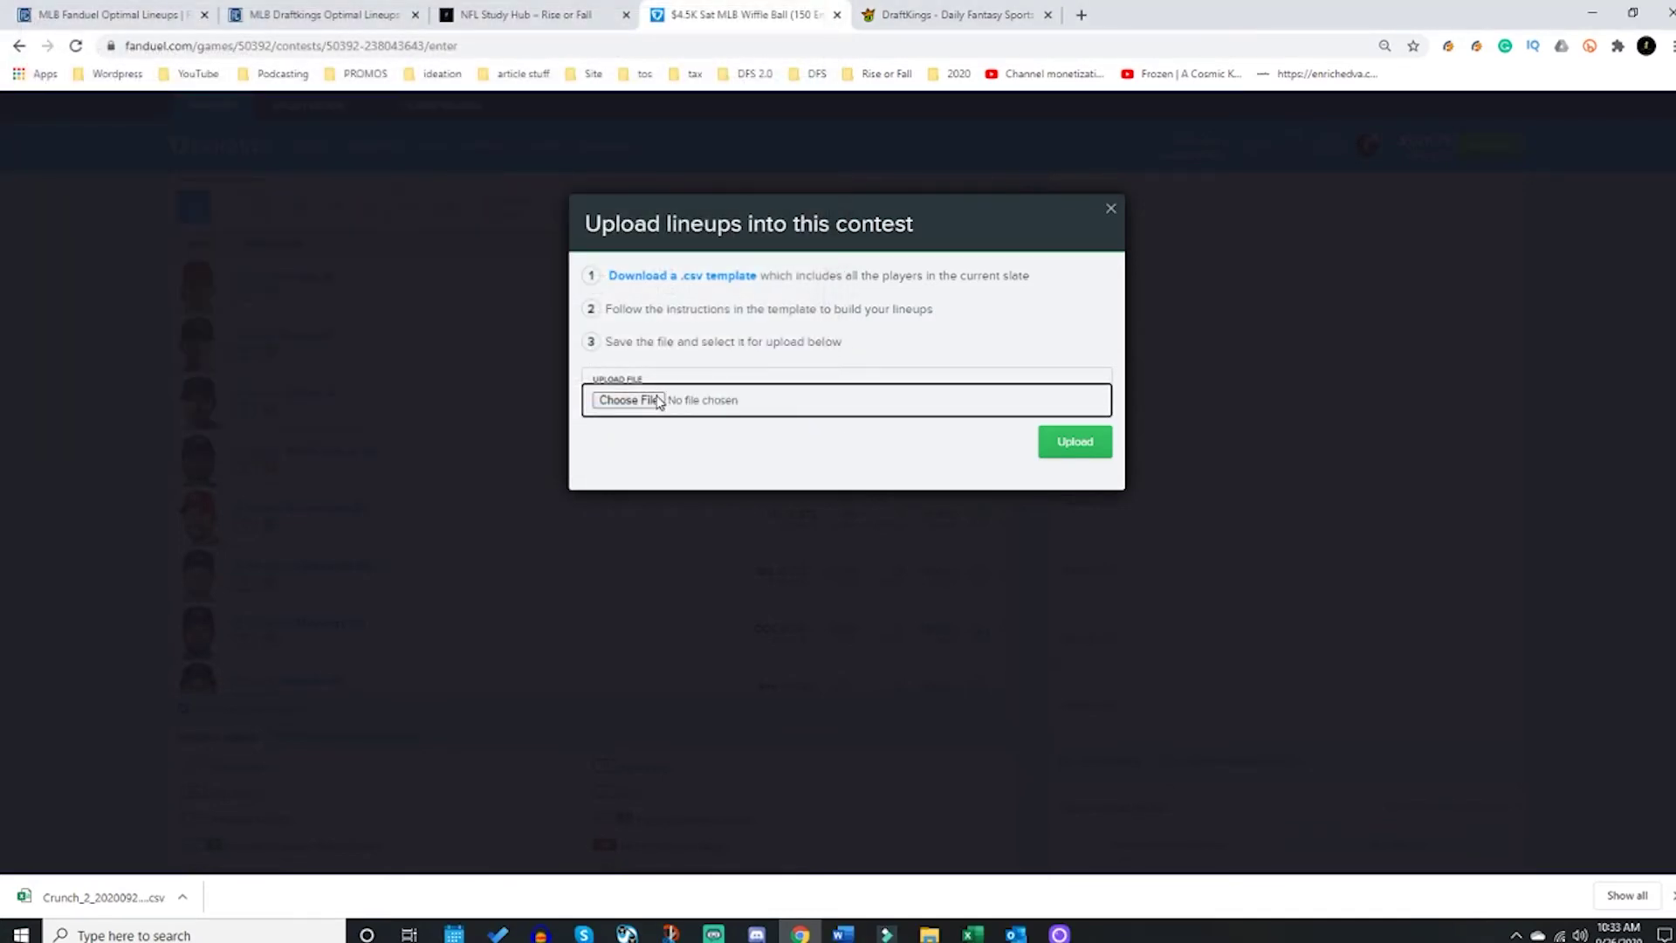
{"action": "left_click", "coordinate": [658, 402]}
{"action": "scroll", "coordinate": [269, 170], "scroll_direction": "up", "scroll_amount": 5}
{"action": "double_click", "coordinate": [266, 151]}
{"action": "left_click", "coordinate": [1077, 448]}
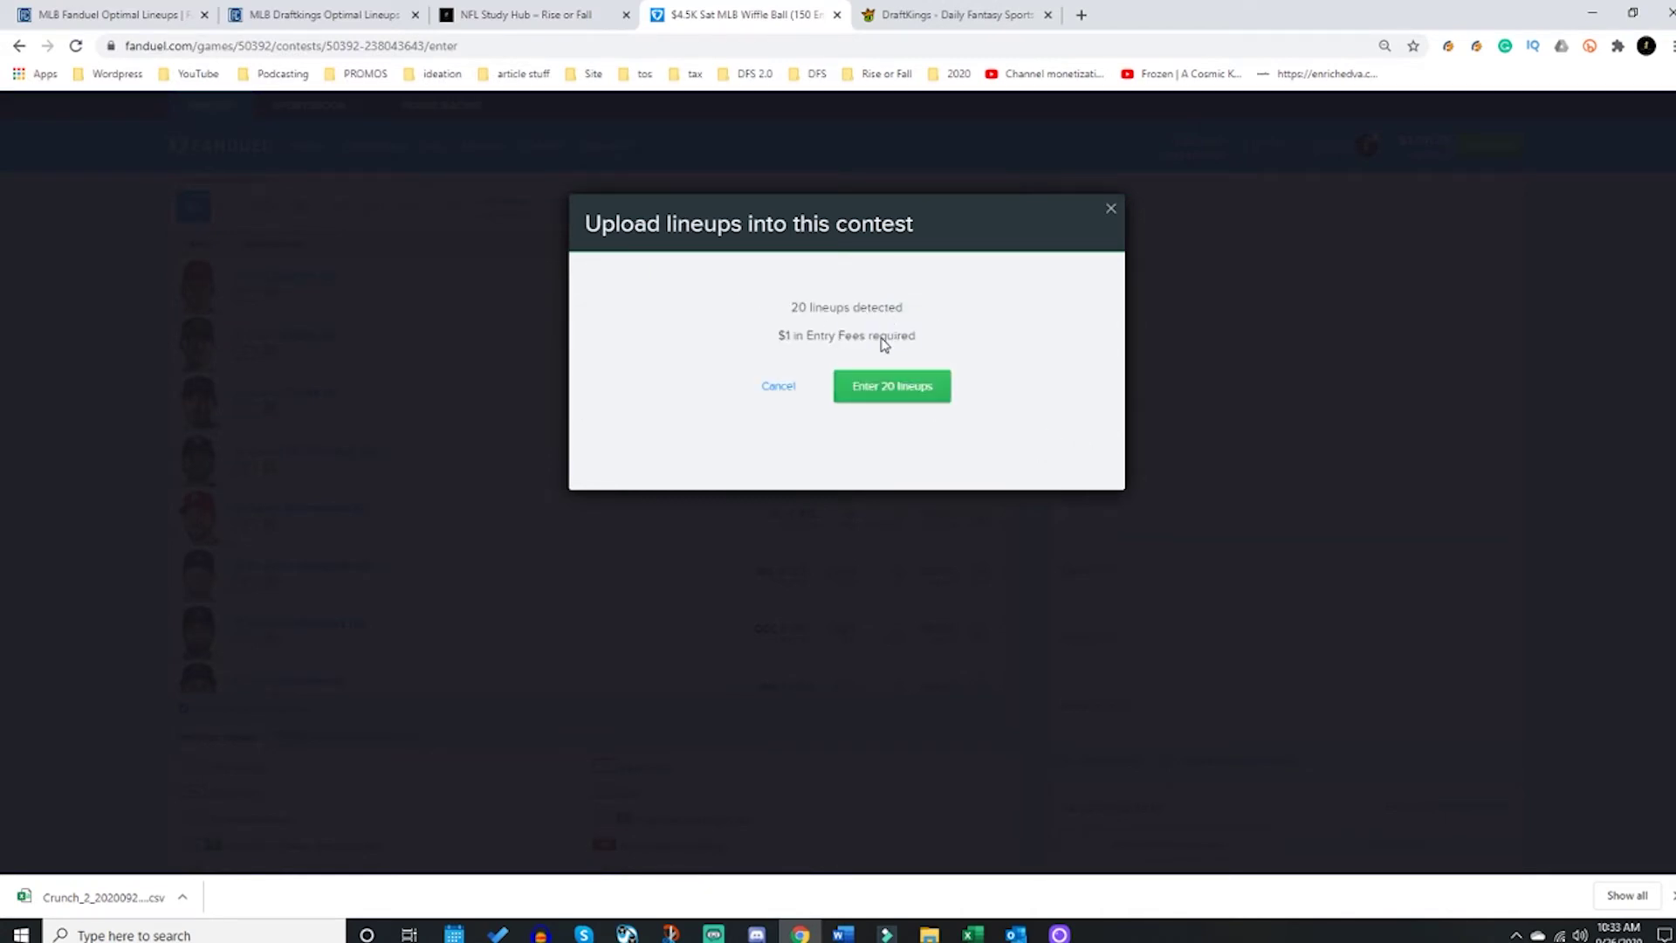
Step: Enter all 20 Crunch_2 lineups into the Wiffle Ball contest, then view Upcoming entries
{"action": "left_click", "coordinate": [915, 396]}
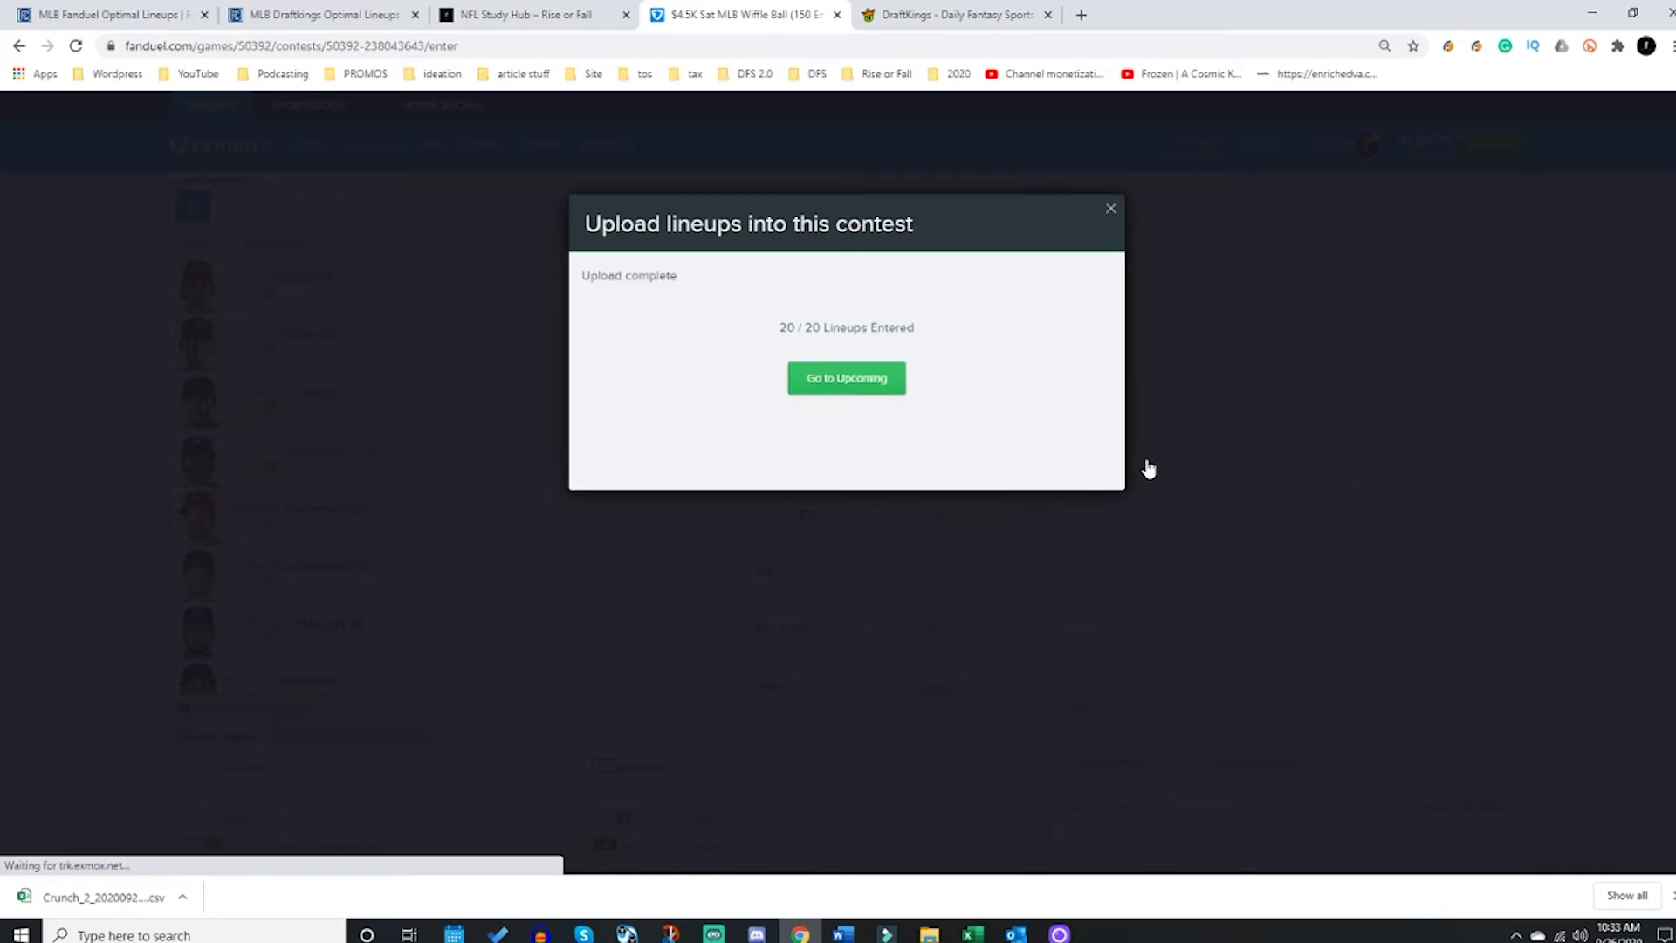
{"action": "left_click", "coordinate": [846, 377]}
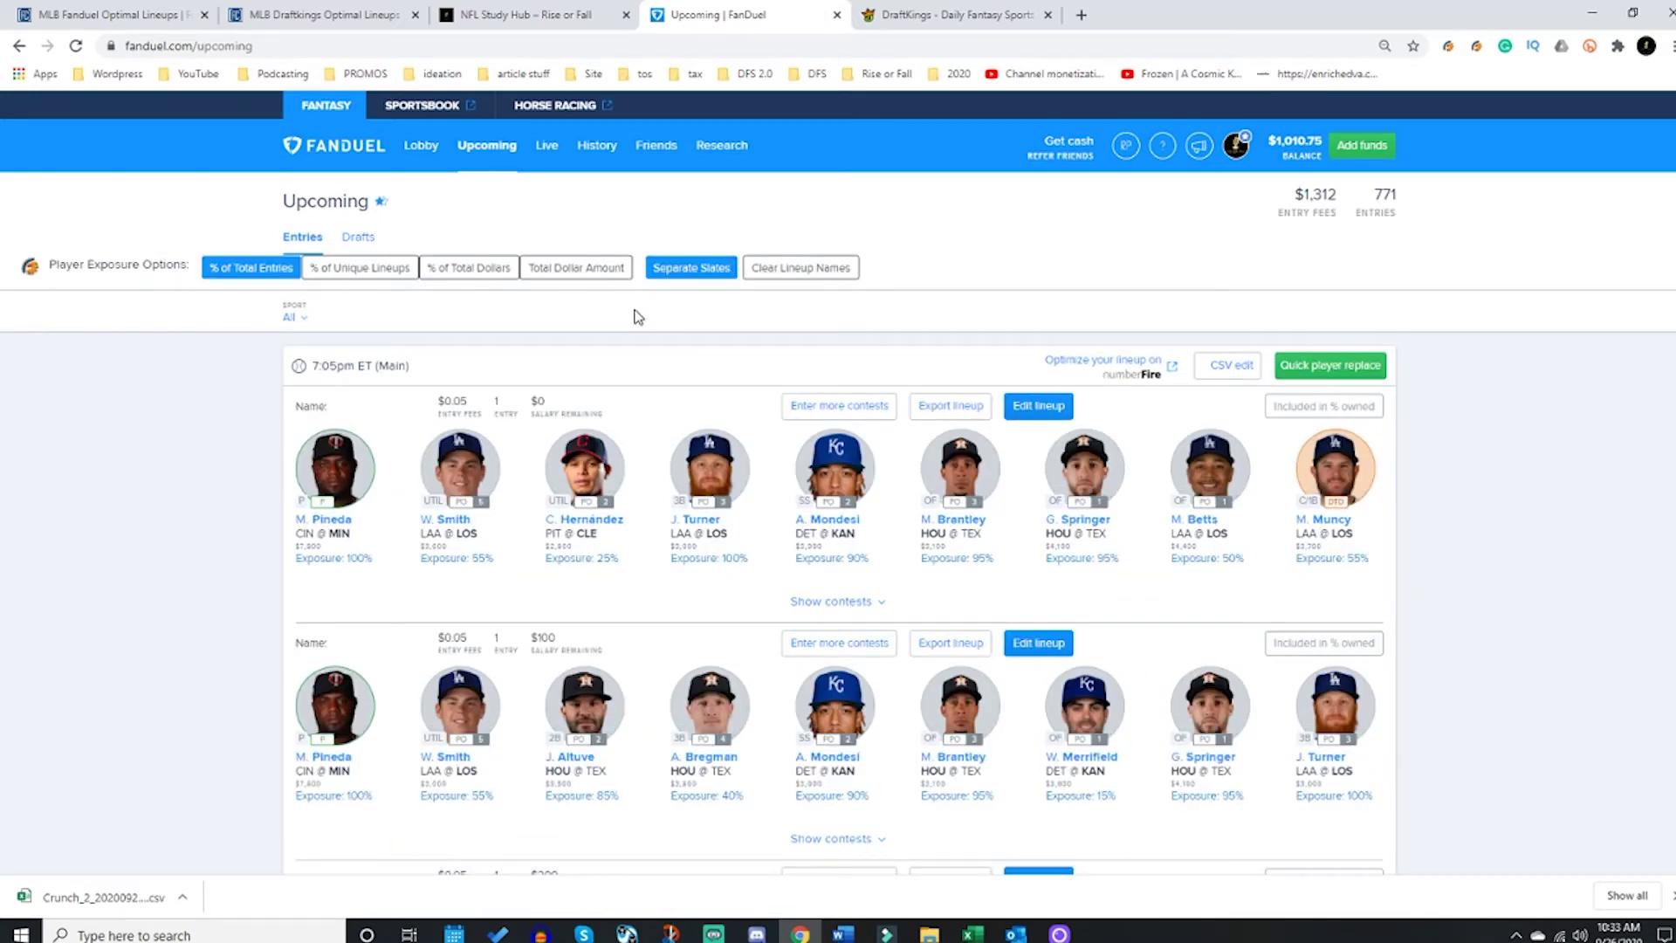
{"action": "scroll", "coordinate": [589, 324], "scroll_direction": "down", "scroll_amount": 1}
{"action": "scroll", "coordinate": [1470, 231], "scroll_direction": "down", "scroll_amount": 3}
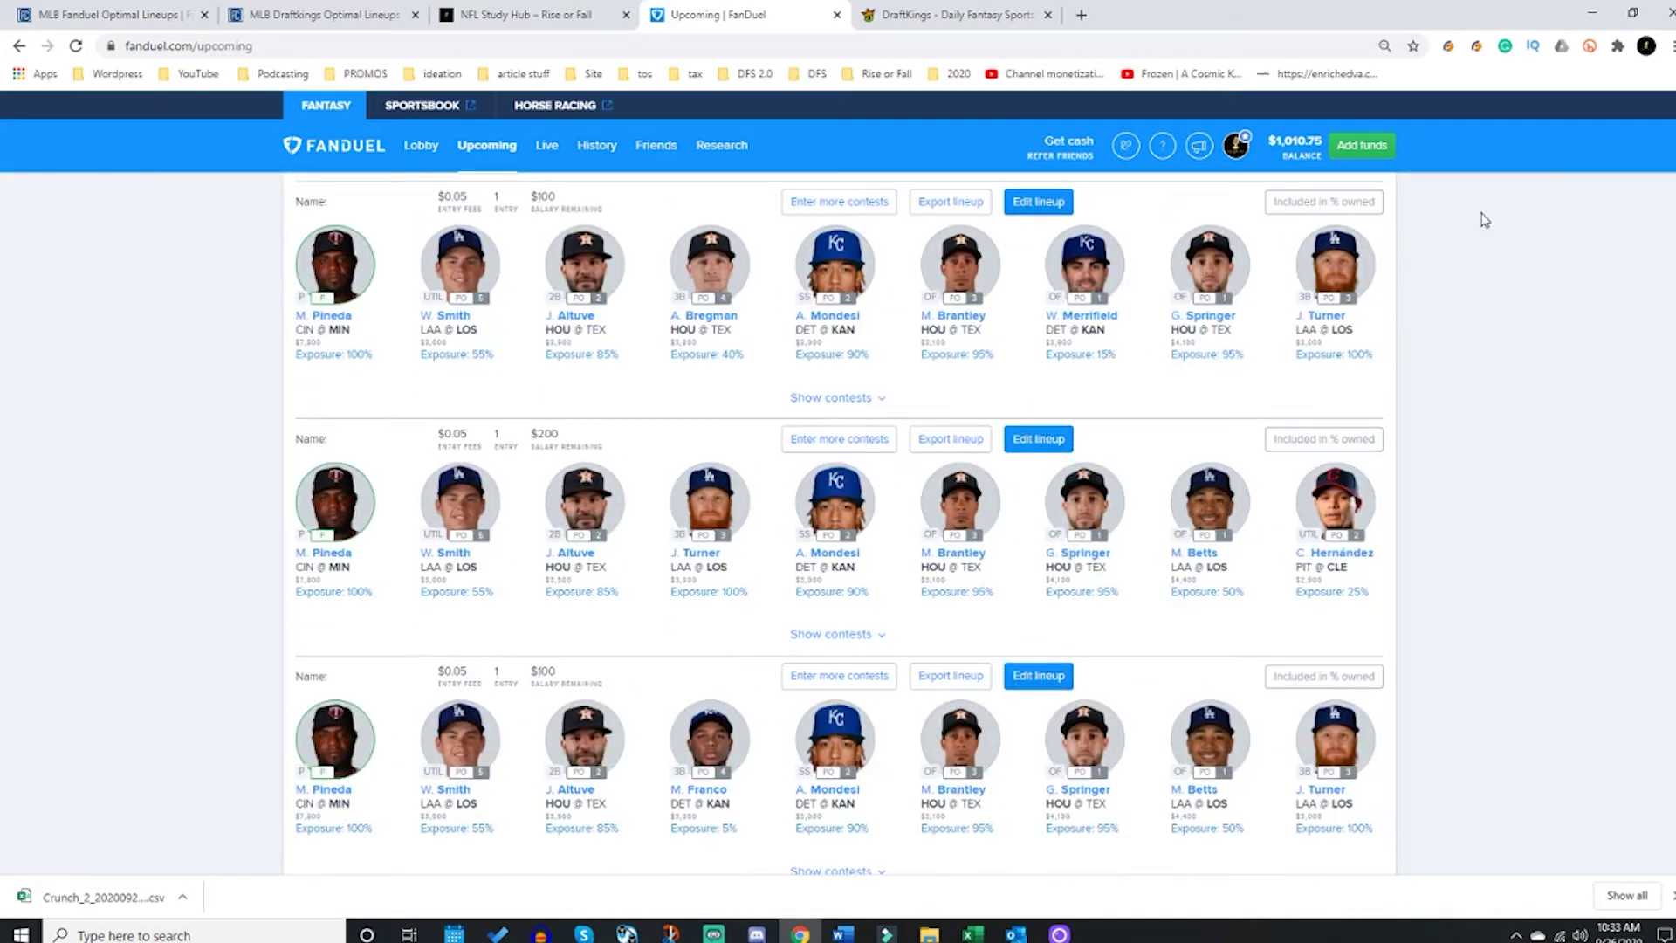
{"action": "scroll", "coordinate": [1650, 696], "scroll_direction": "down", "scroll_amount": 3}
{"action": "scroll", "coordinate": [1650, 696], "scroll_direction": "down", "scroll_amount": 3}
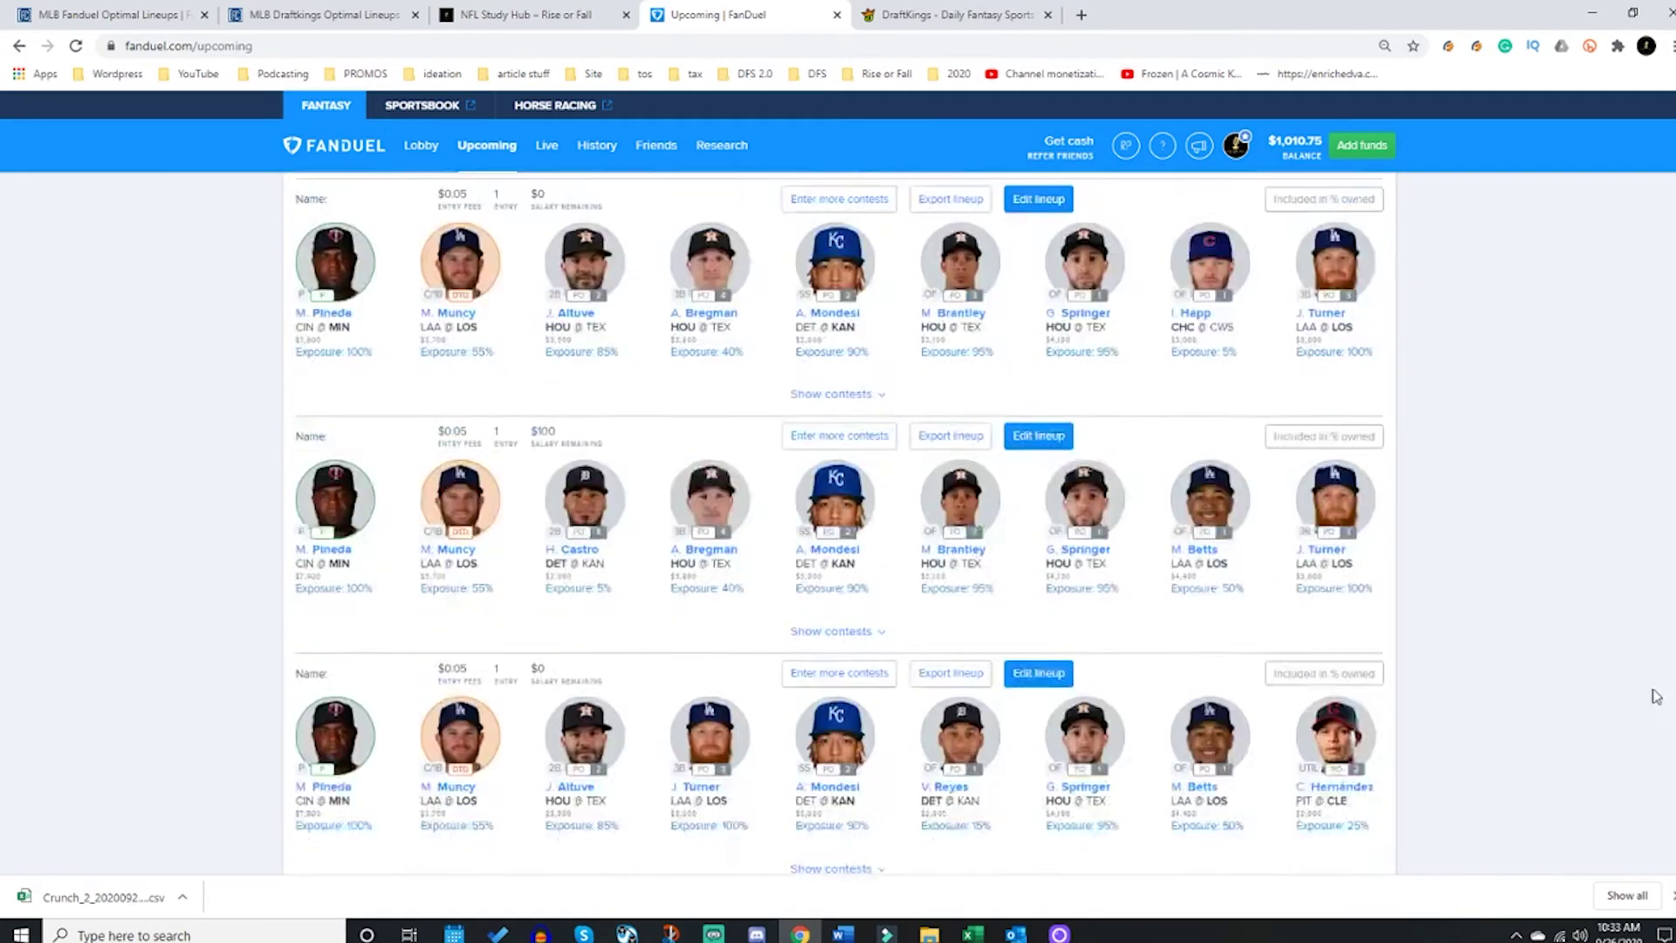
{"action": "scroll", "coordinate": [1620, 741], "scroll_direction": "down", "scroll_amount": 3}
{"action": "scroll", "coordinate": [1611, 743], "scroll_direction": "down", "scroll_amount": 1}
{"action": "scroll", "coordinate": [585, 630], "scroll_direction": "down", "scroll_amount": 1}
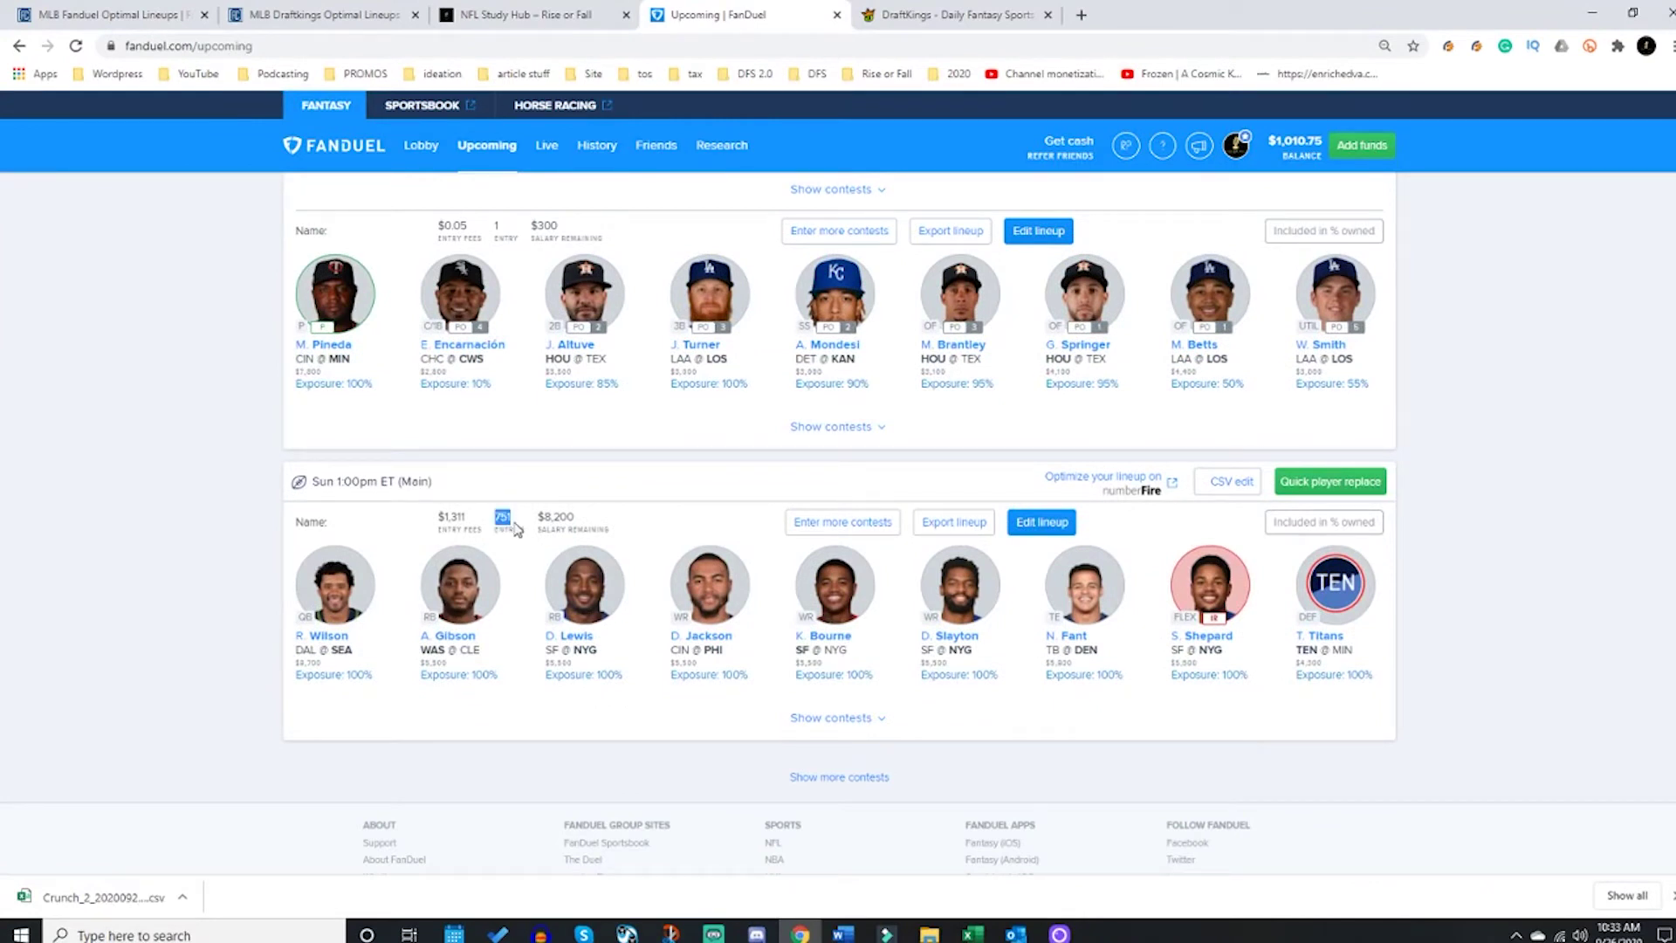
{"action": "left_click_drag", "start_coordinate": [482, 532], "coordinate": [455, 519]}
{"action": "left_click", "coordinate": [542, 517]}
{"action": "scroll", "coordinate": [1257, 505], "scroll_direction": "down", "scroll_amount": 1}
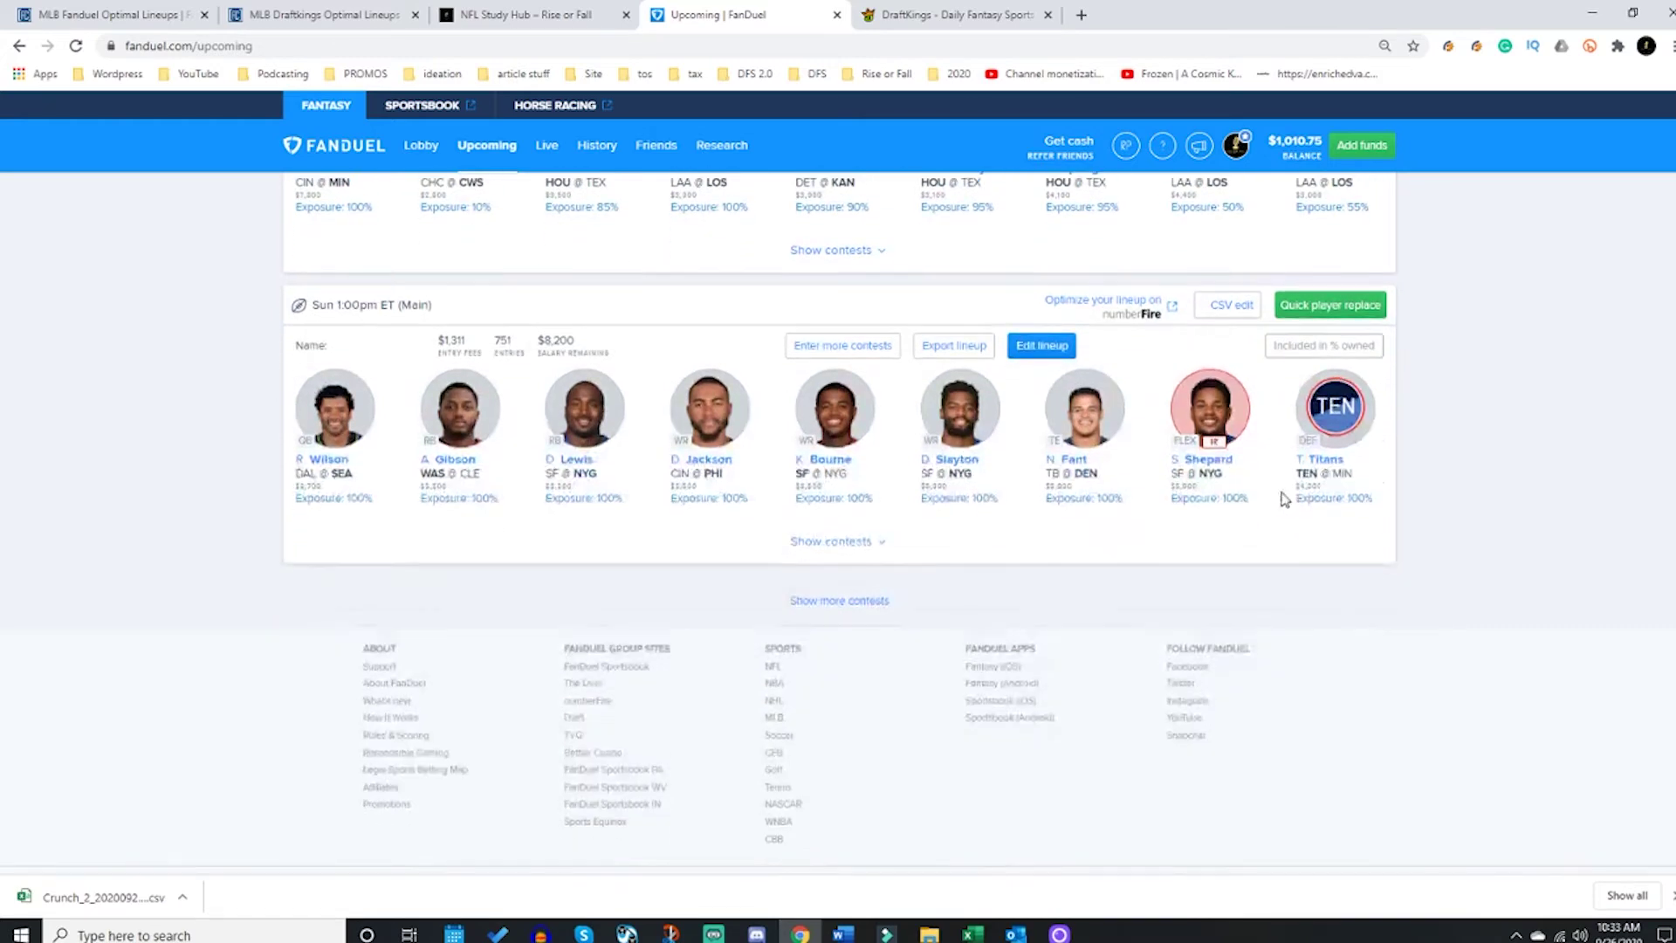
{"action": "scroll", "coordinate": [1283, 498], "scroll_direction": "up", "scroll_amount": 2}
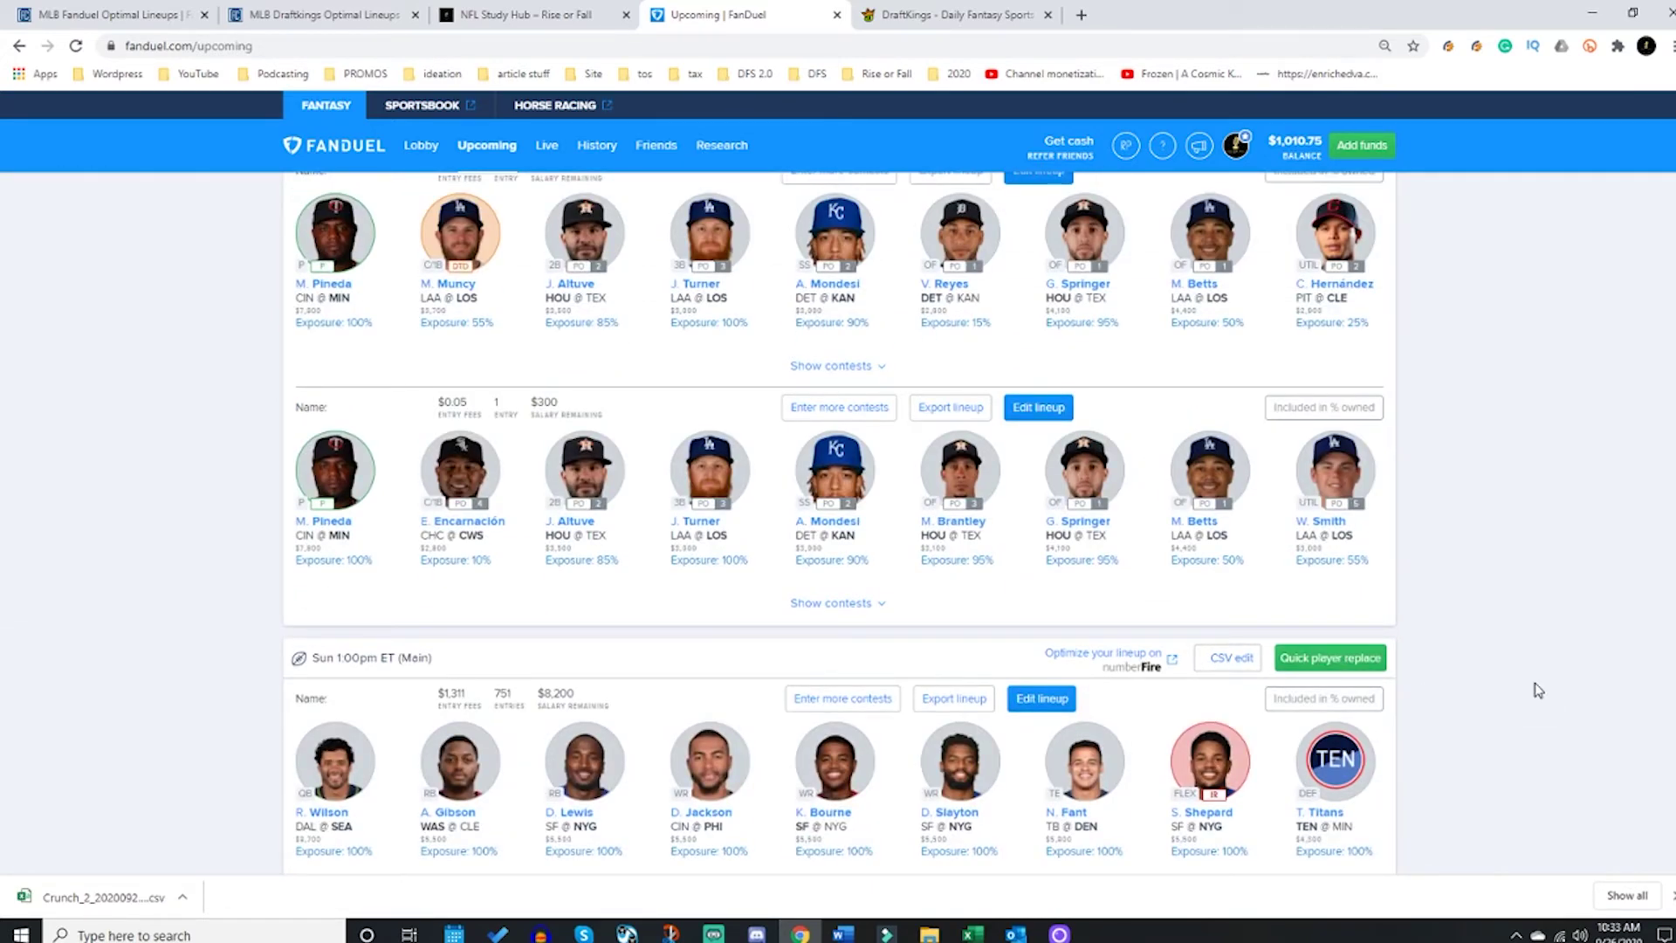
{"action": "scroll", "coordinate": [1211, 289], "scroll_direction": "up", "scroll_amount": 3}
{"action": "scroll", "coordinate": [1211, 289], "scroll_direction": "up", "scroll_amount": 3}
{"action": "scroll", "coordinate": [1212, 288], "scroll_direction": "up", "scroll_amount": 3}
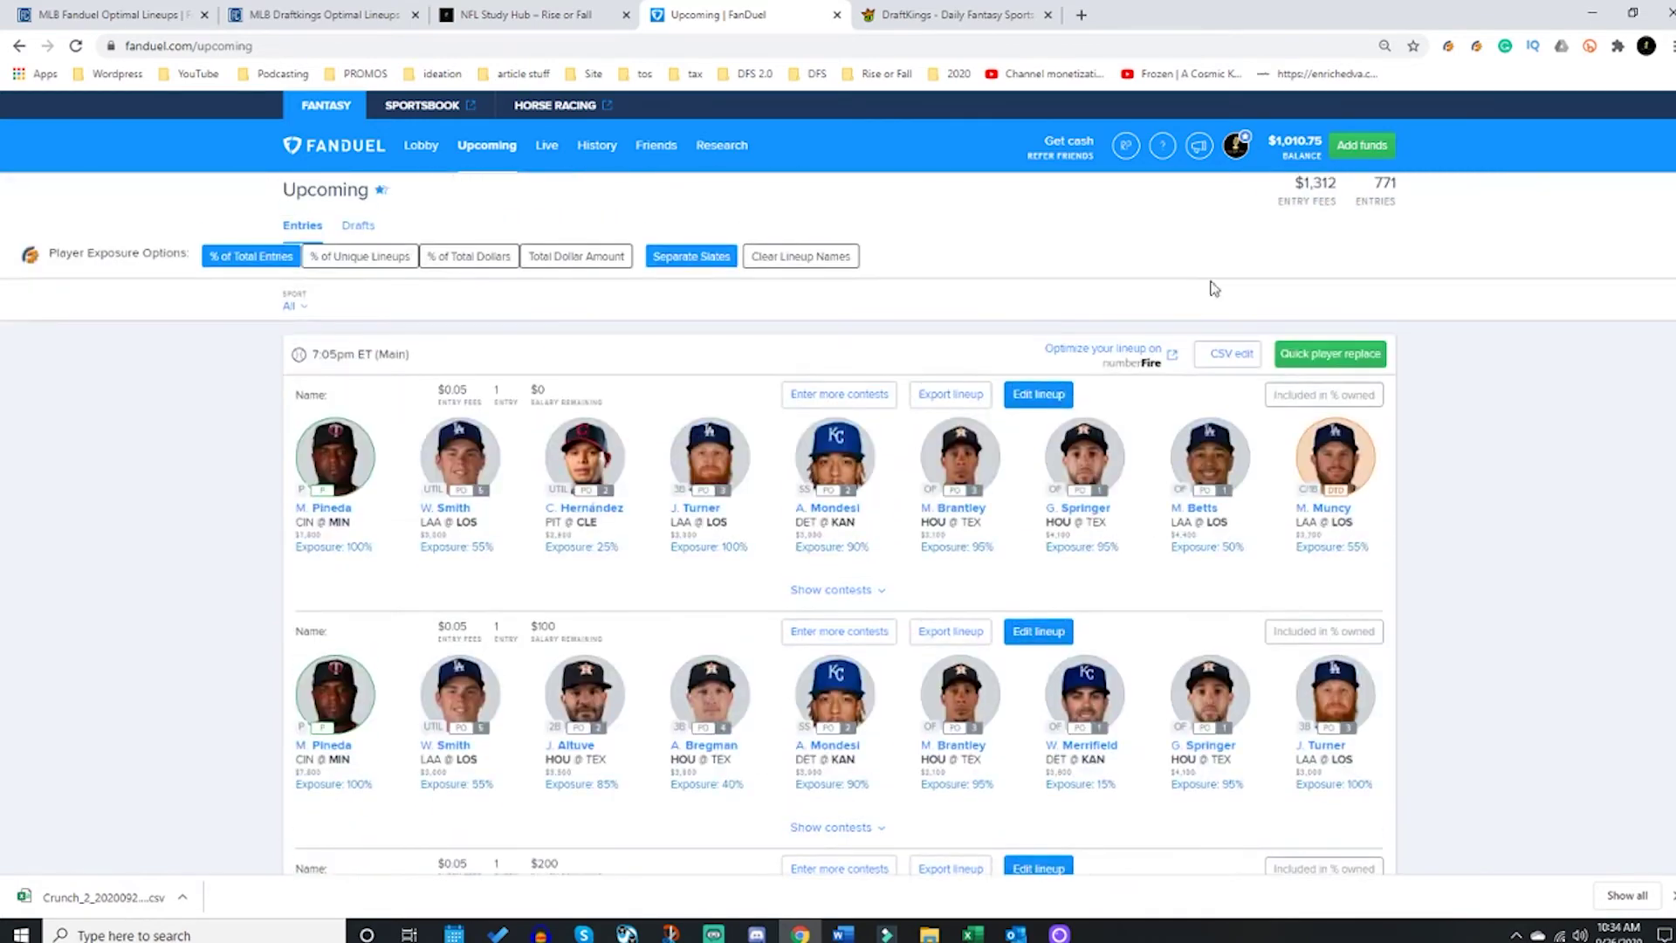
Step: Filter Upcoming entries to MLB and bring up the Edit entries using CSV dialog
{"action": "left_click", "coordinate": [303, 313]}
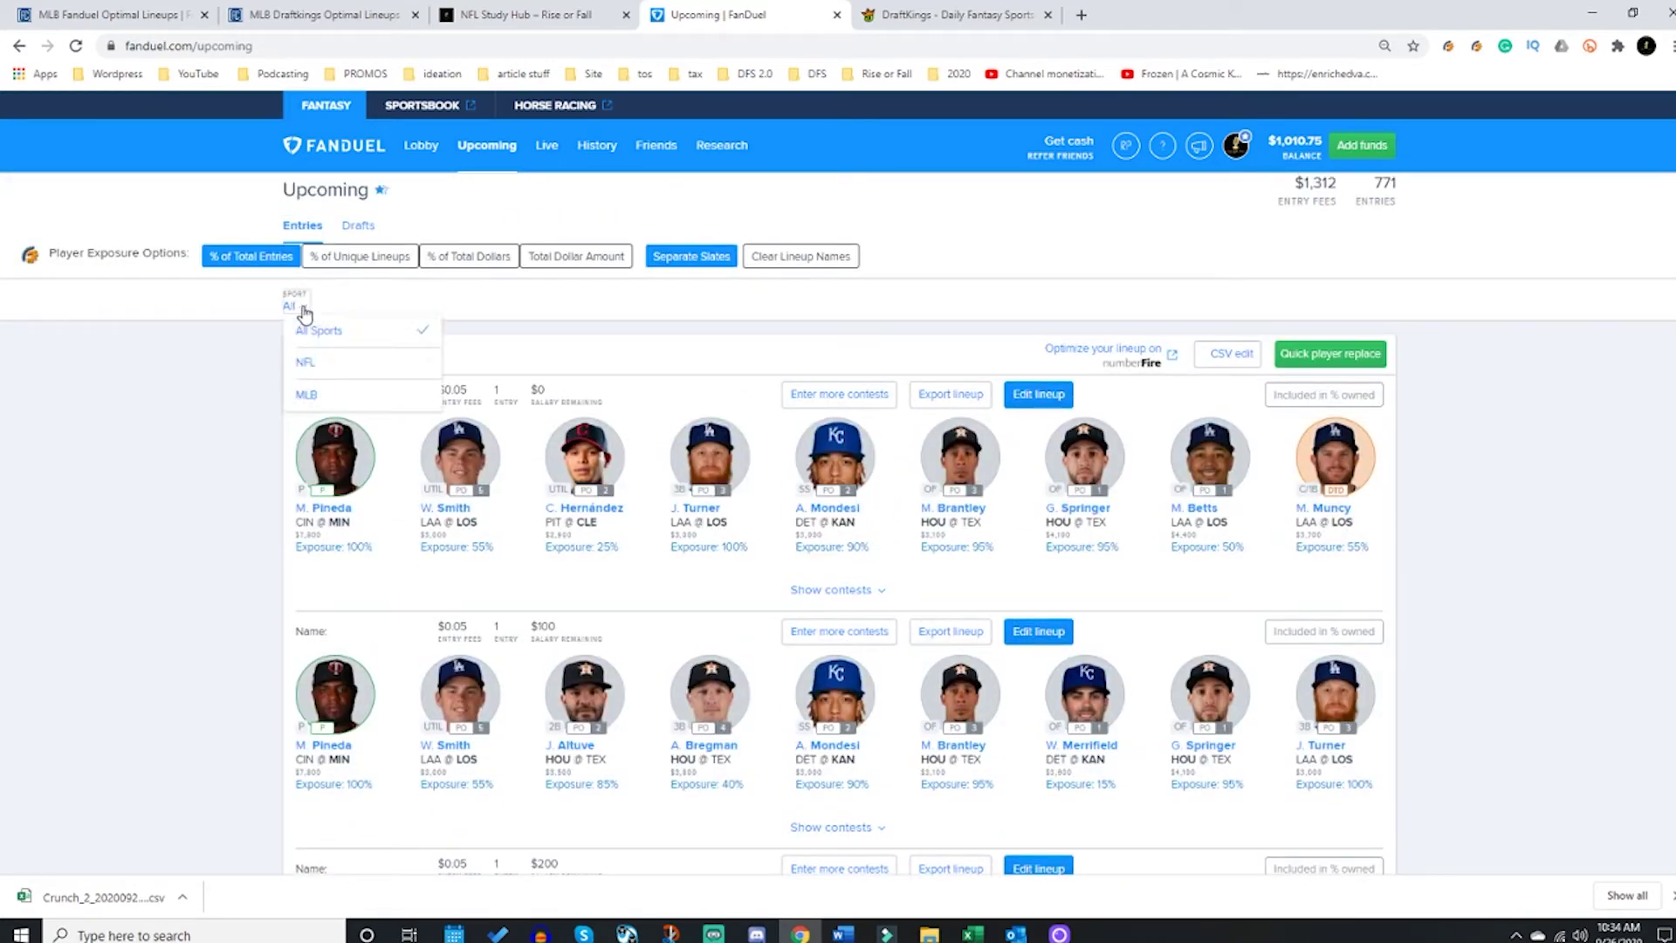
{"action": "left_click", "coordinate": [310, 398]}
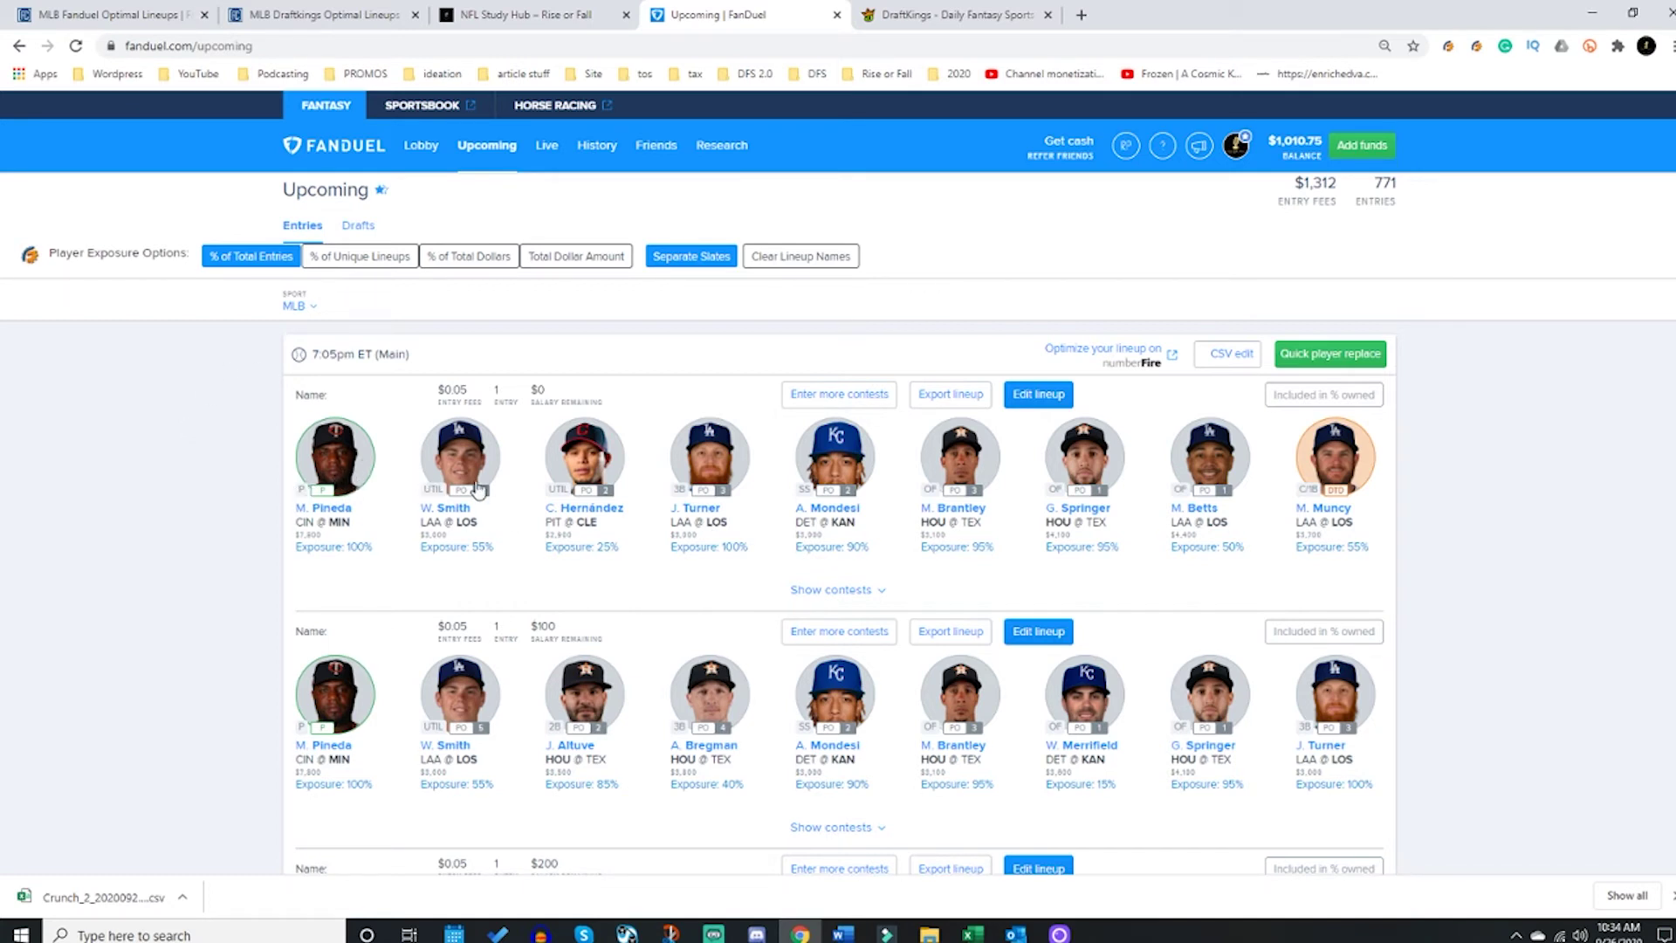
{"action": "left_click", "coordinate": [301, 312]}
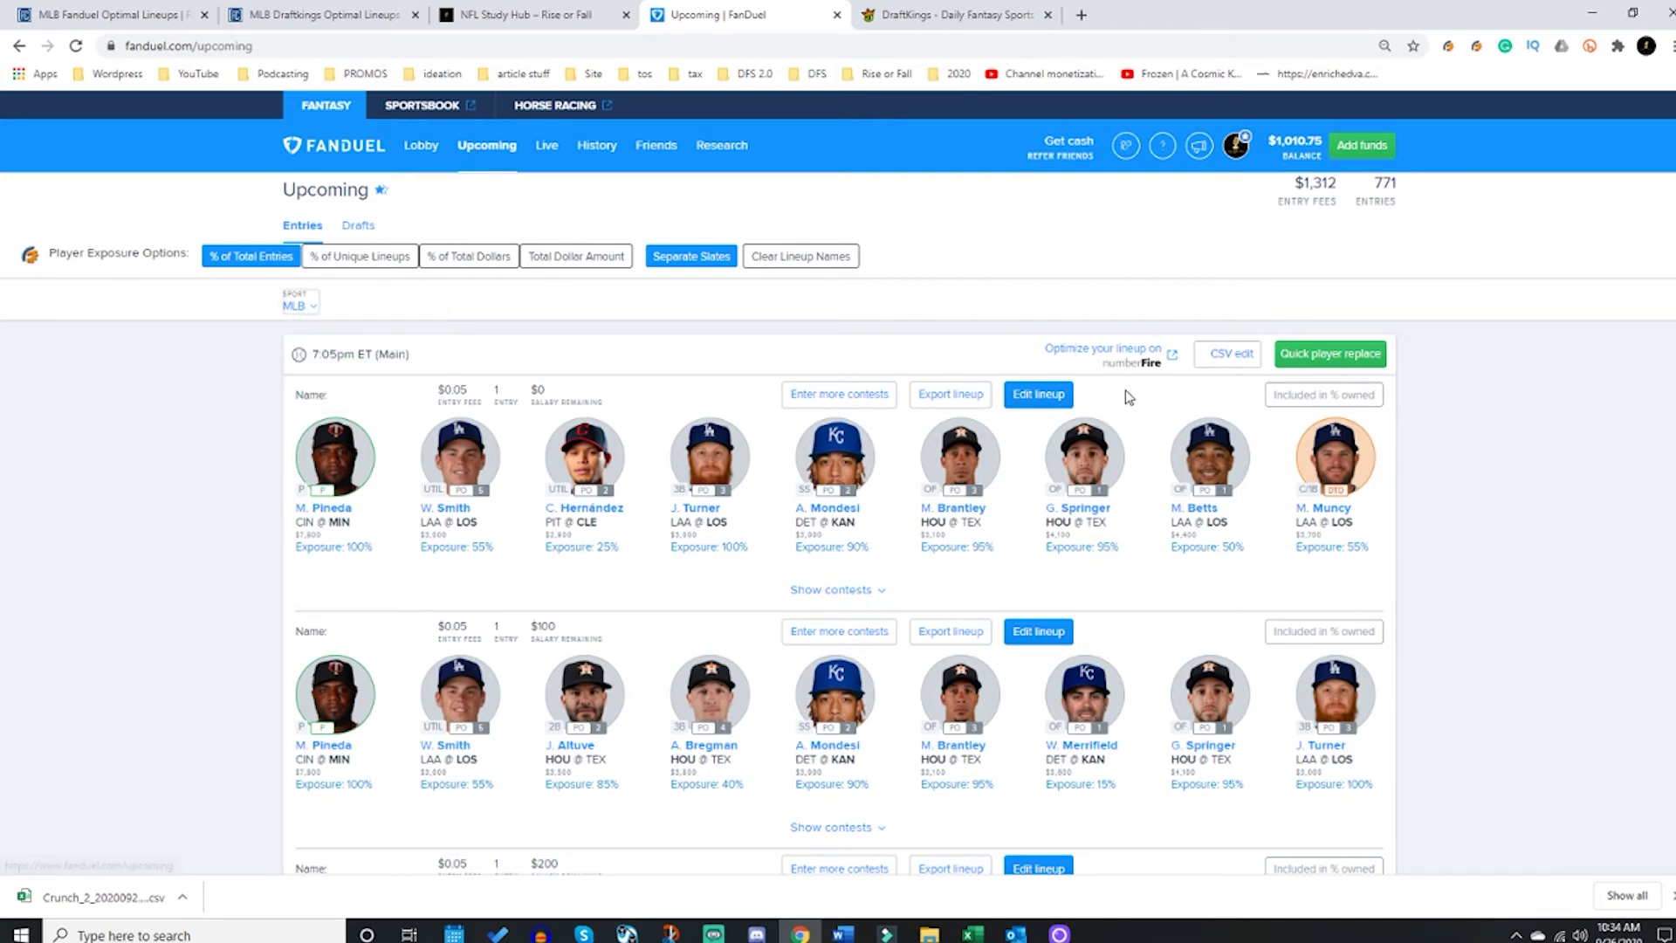
{"action": "left_click", "coordinate": [1233, 353]}
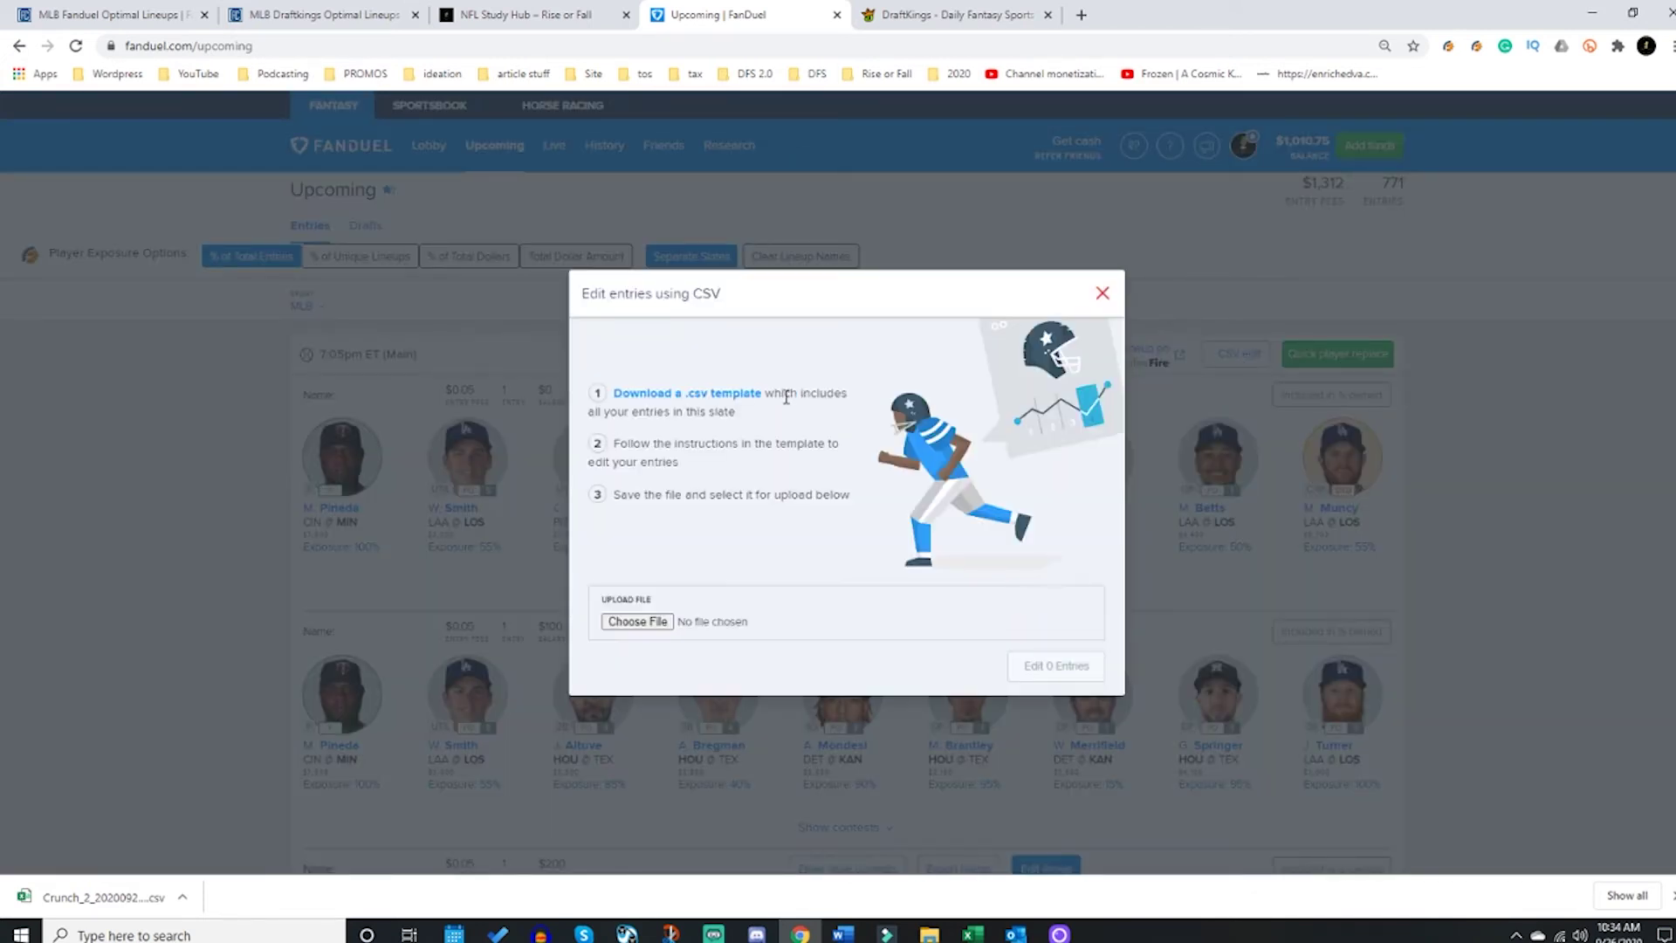
Step: Download the .csv entries template, view its 20 entries in Excel, and return to Fantasy Cruncher
{"action": "left_click", "coordinate": [714, 398]}
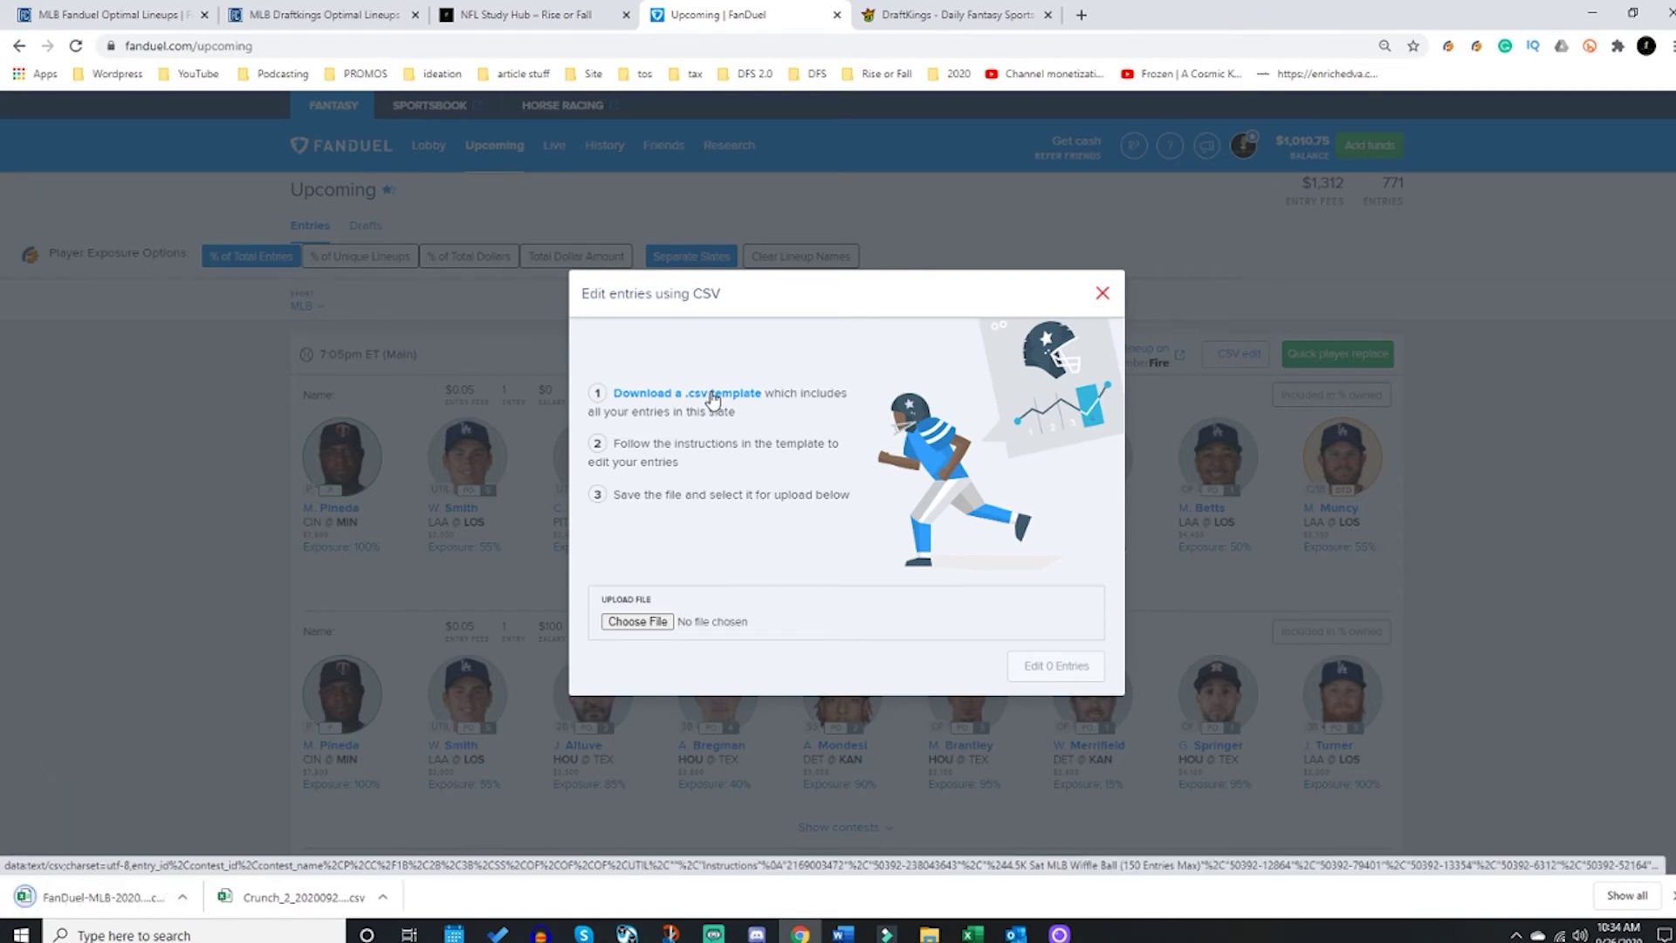
{"action": "left_click", "coordinate": [73, 898]}
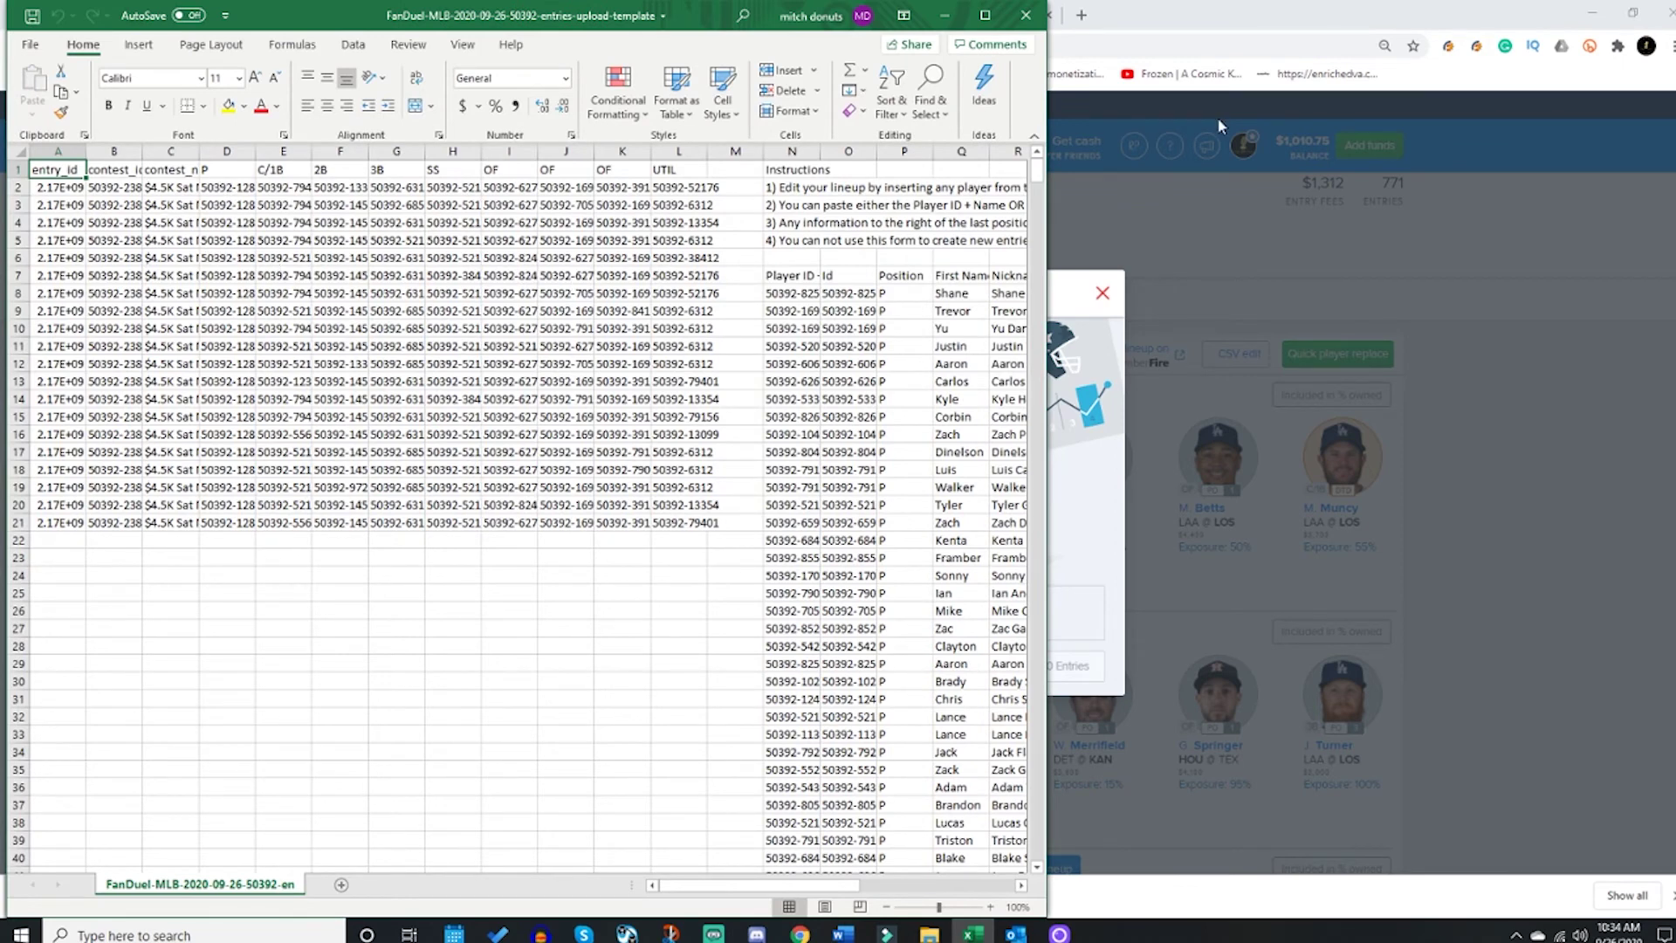
{"action": "left_click", "coordinate": [1110, 21]}
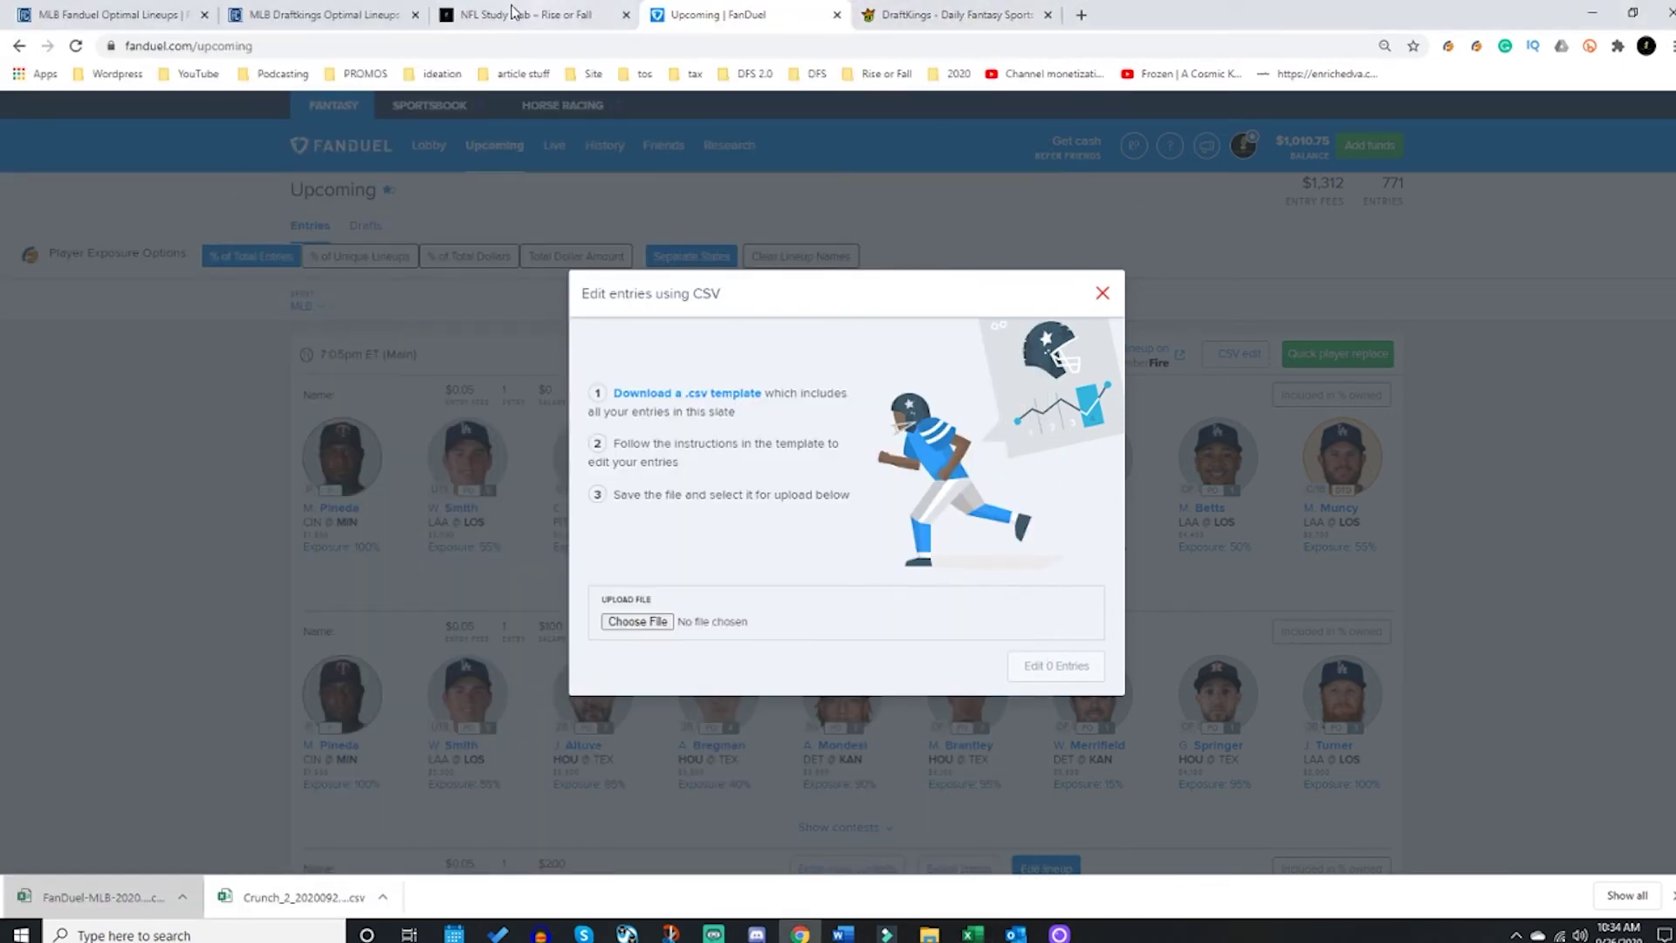
{"action": "left_click", "coordinate": [116, 18]}
{"action": "scroll", "coordinate": [324, 262], "scroll_direction": "up", "scroll_amount": 10}
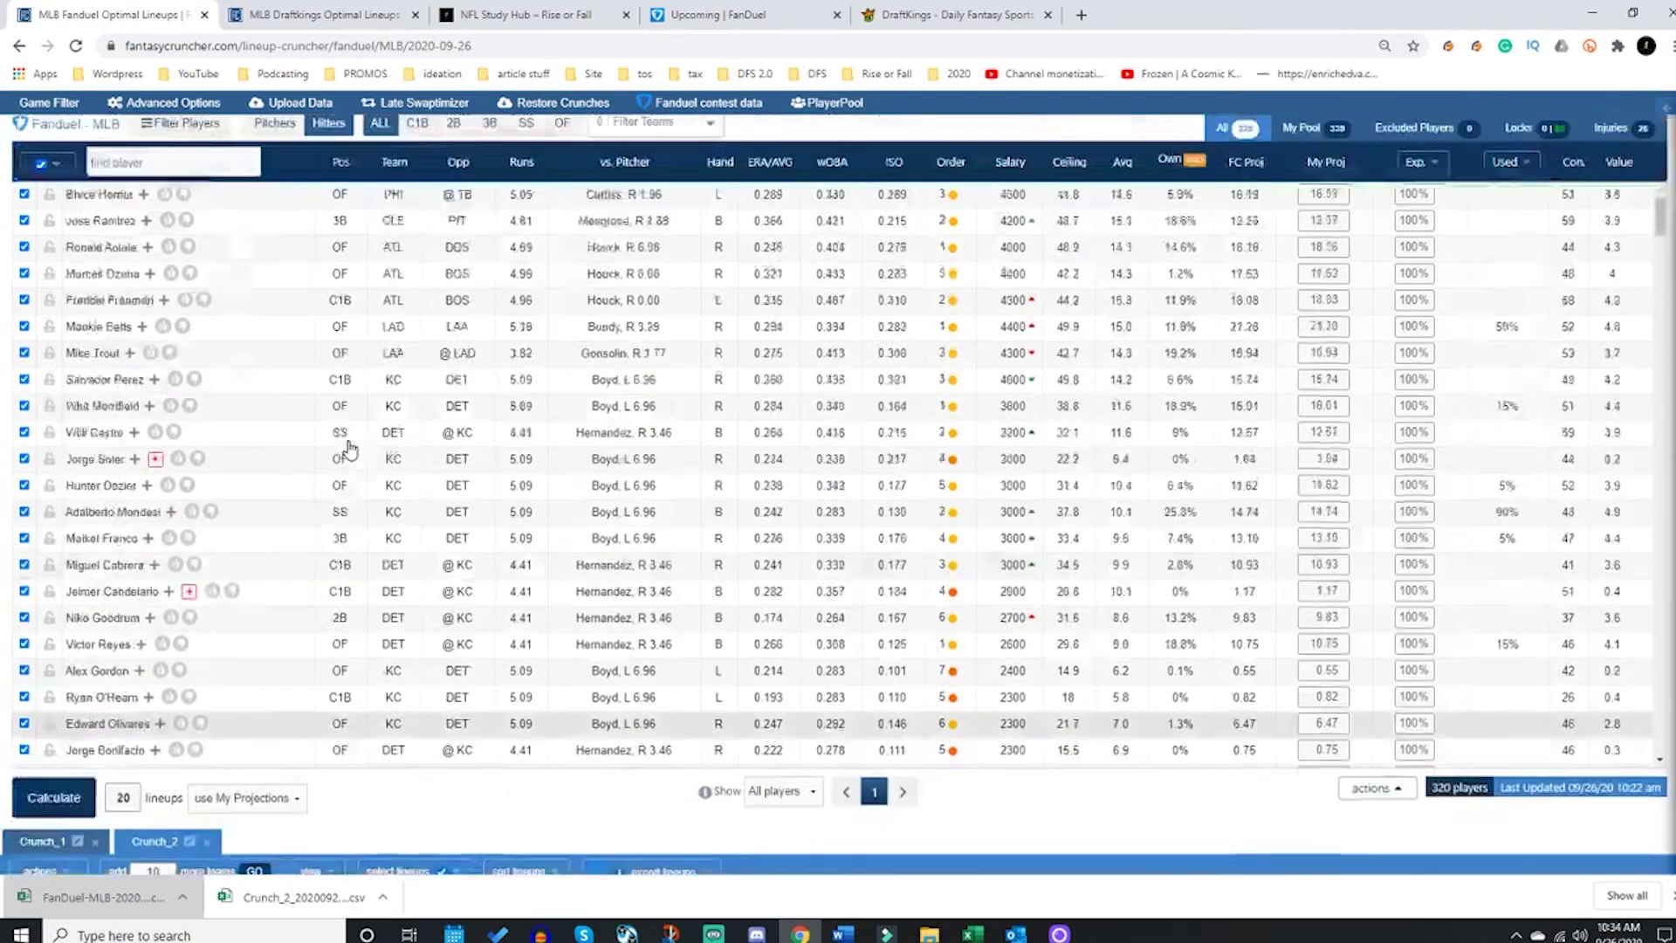
{"action": "scroll", "coordinate": [324, 231], "scroll_direction": "up", "scroll_amount": 2}
Step: Recrunch 20 lineups after removing Michael Pineda from the salary-sorted pitcher pool
{"action": "left_click", "coordinate": [278, 175]}
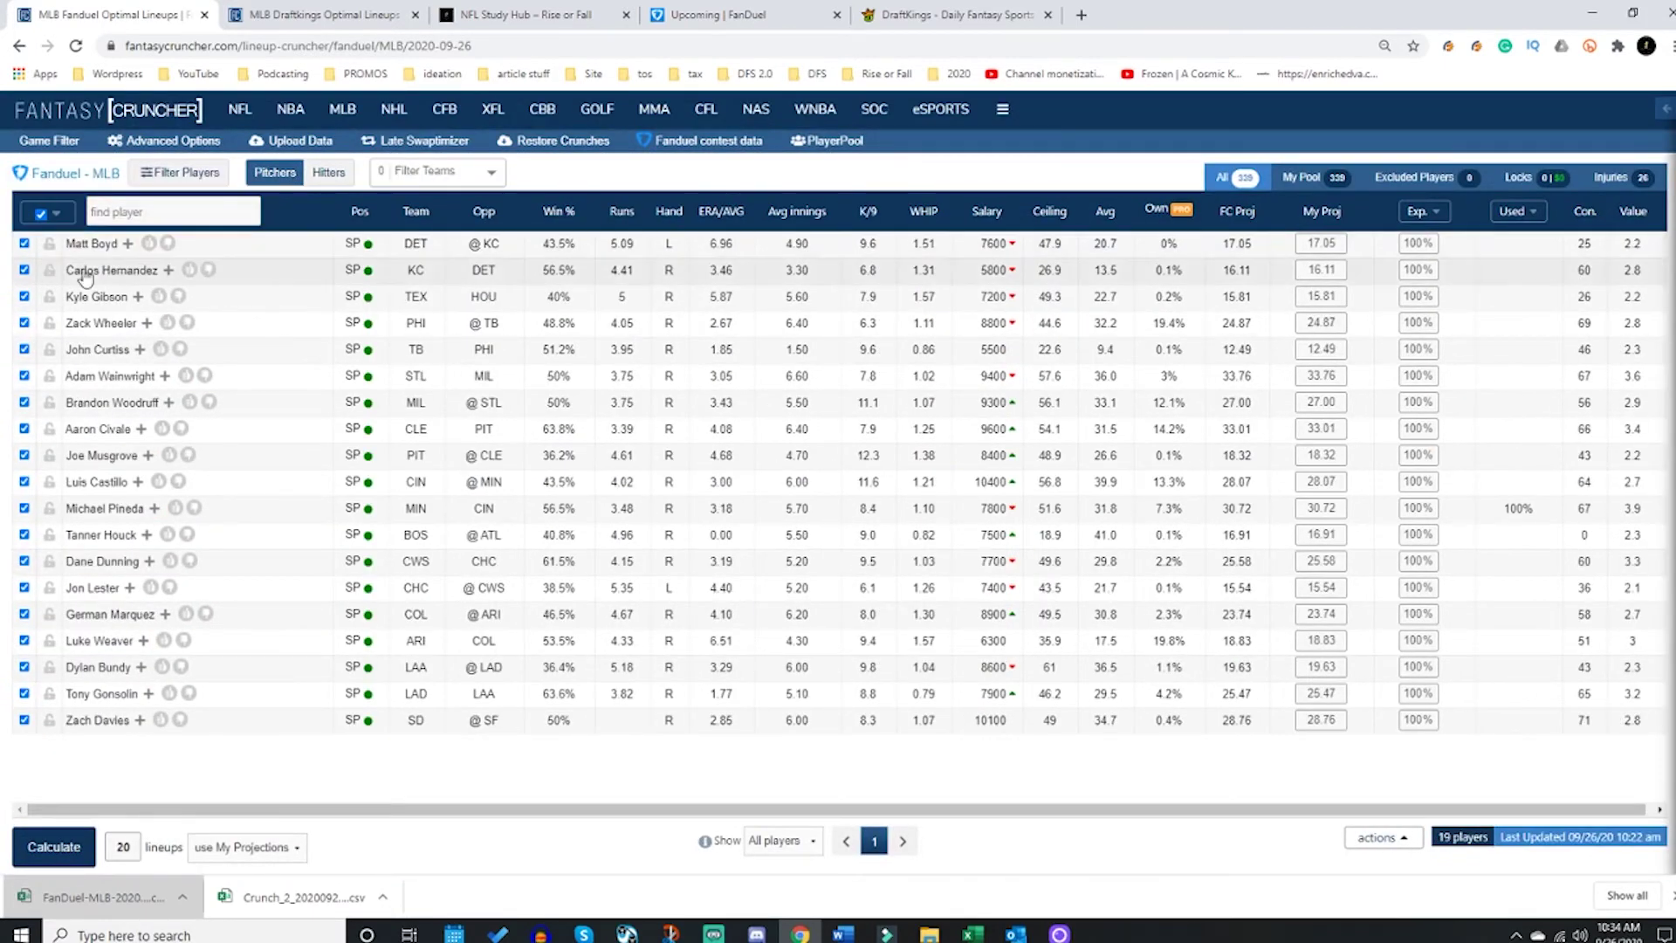
{"action": "left_click", "coordinate": [985, 212]}
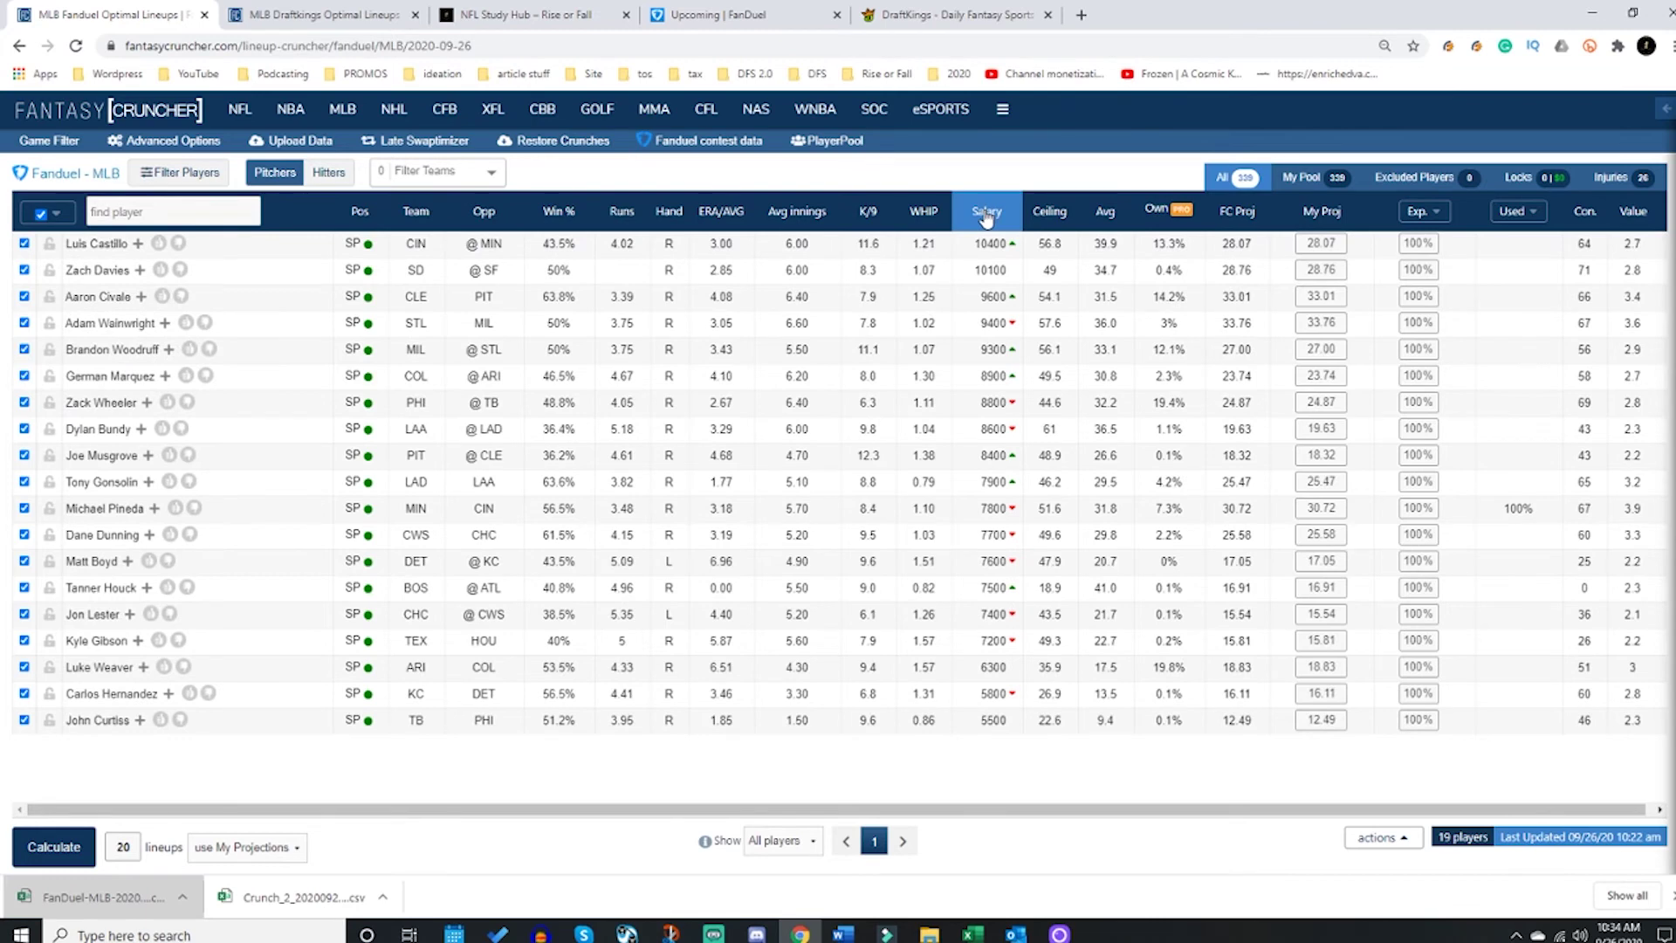
{"action": "left_click", "coordinate": [22, 508]}
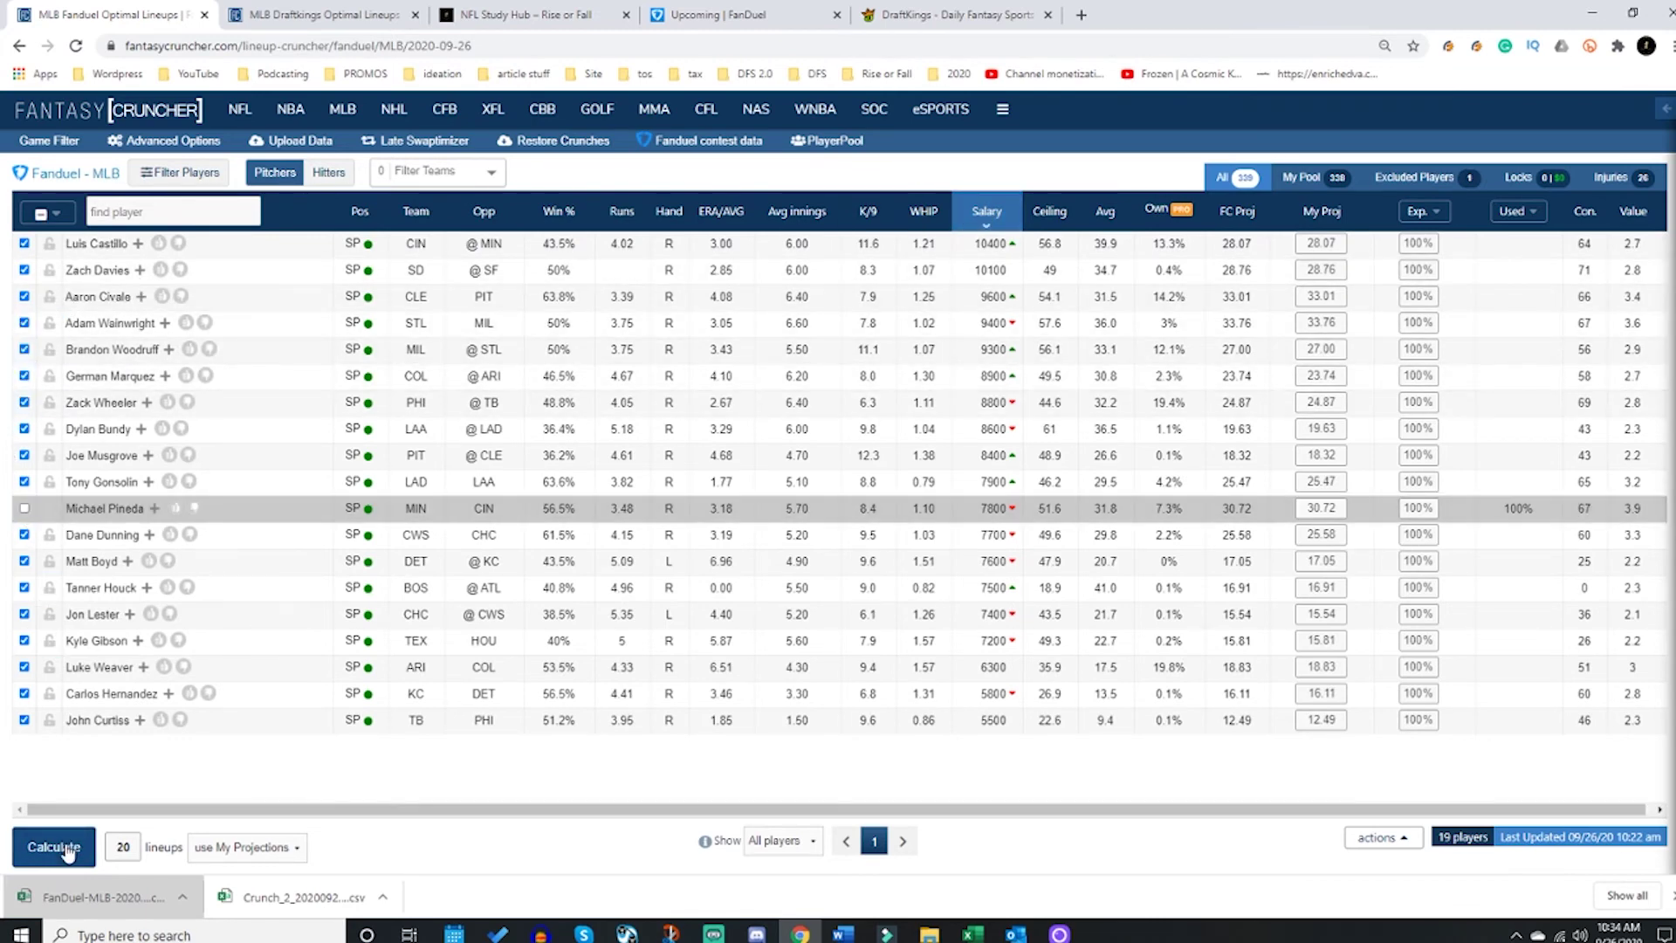
{"action": "left_click", "coordinate": [53, 845]}
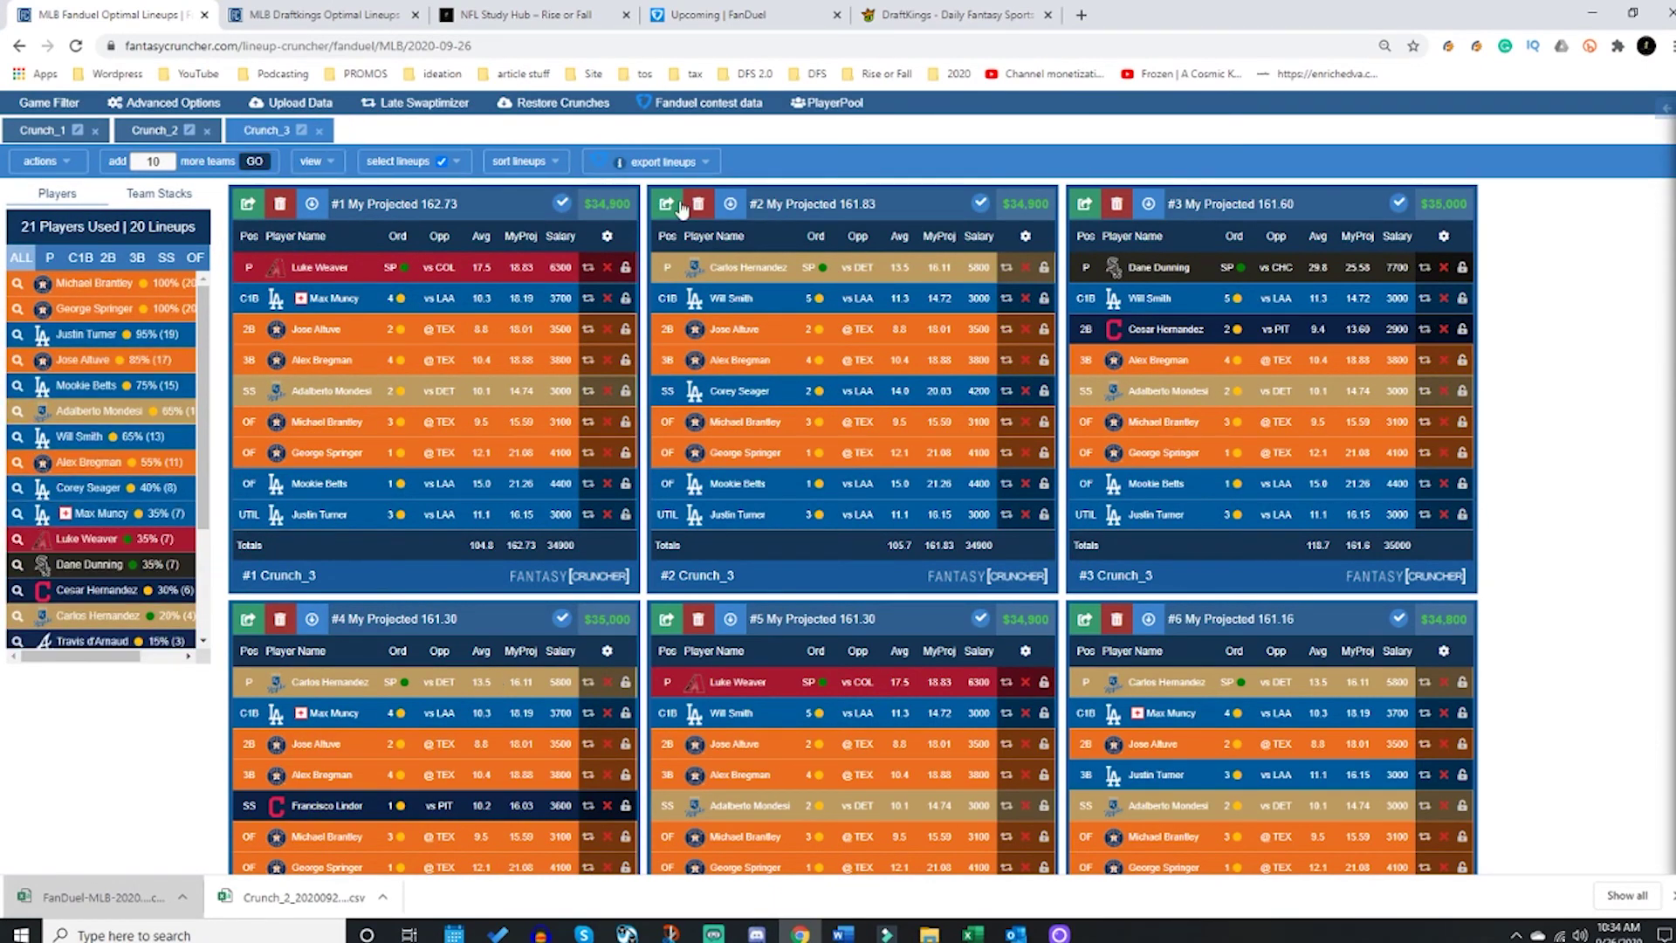
Step: Export the lineups for the 09/26 7:05 pm Main slate and open the CSV in Excel
{"action": "left_click", "coordinate": [705, 162]}
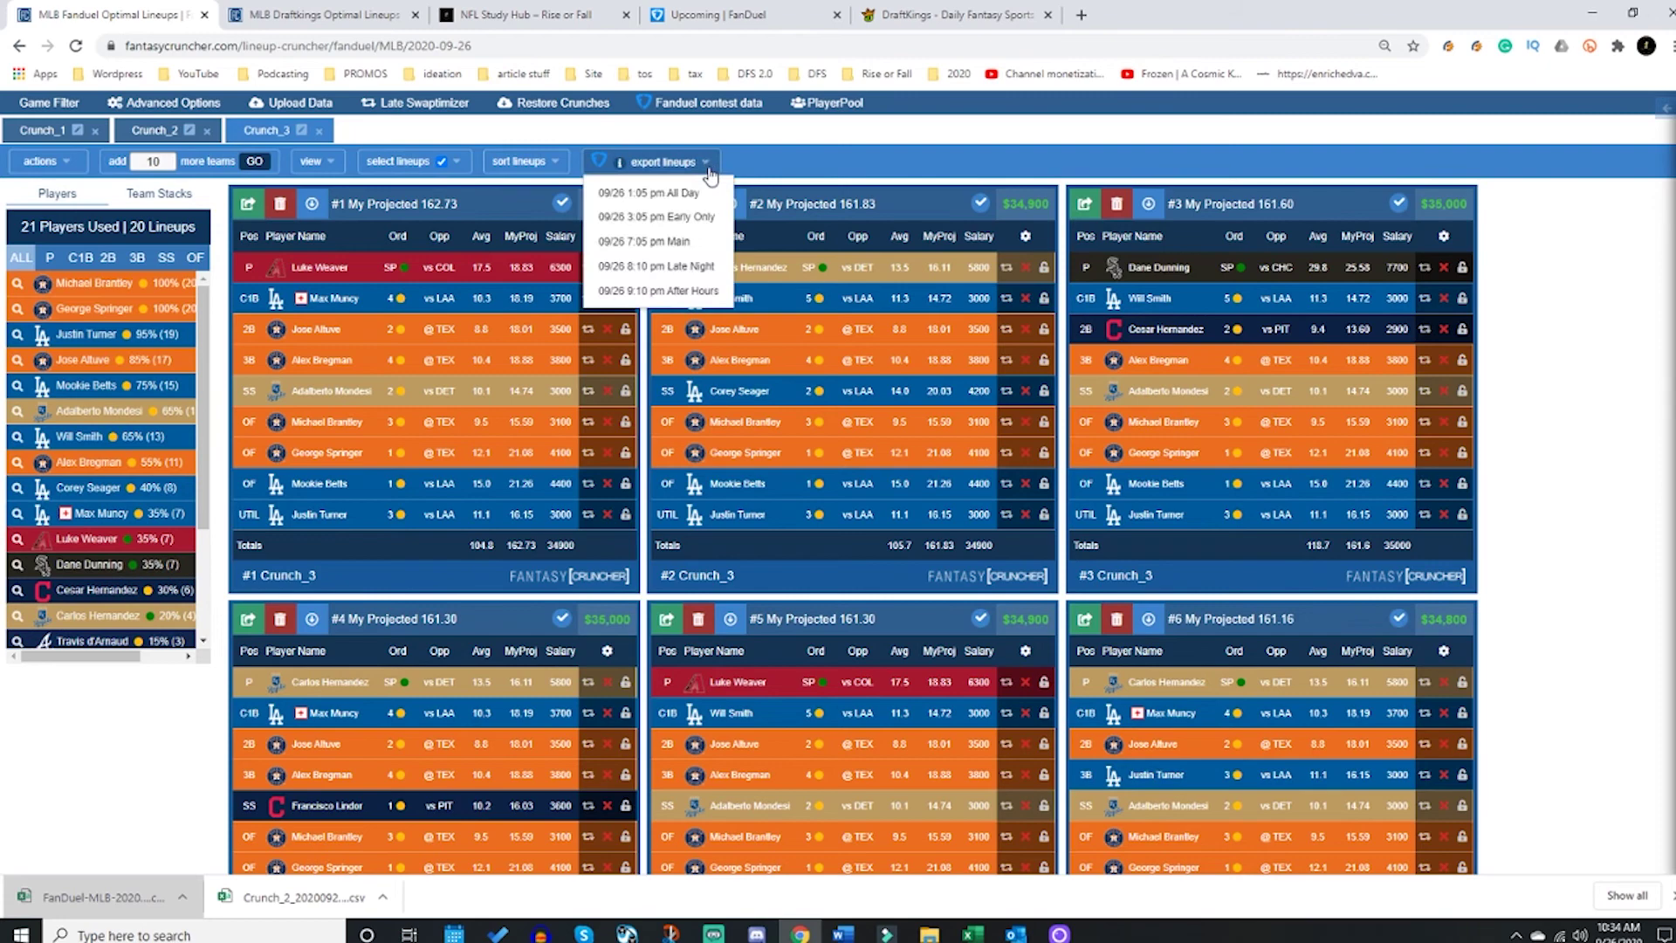
{"action": "left_click", "coordinate": [703, 246]}
{"action": "left_click", "coordinate": [61, 908]}
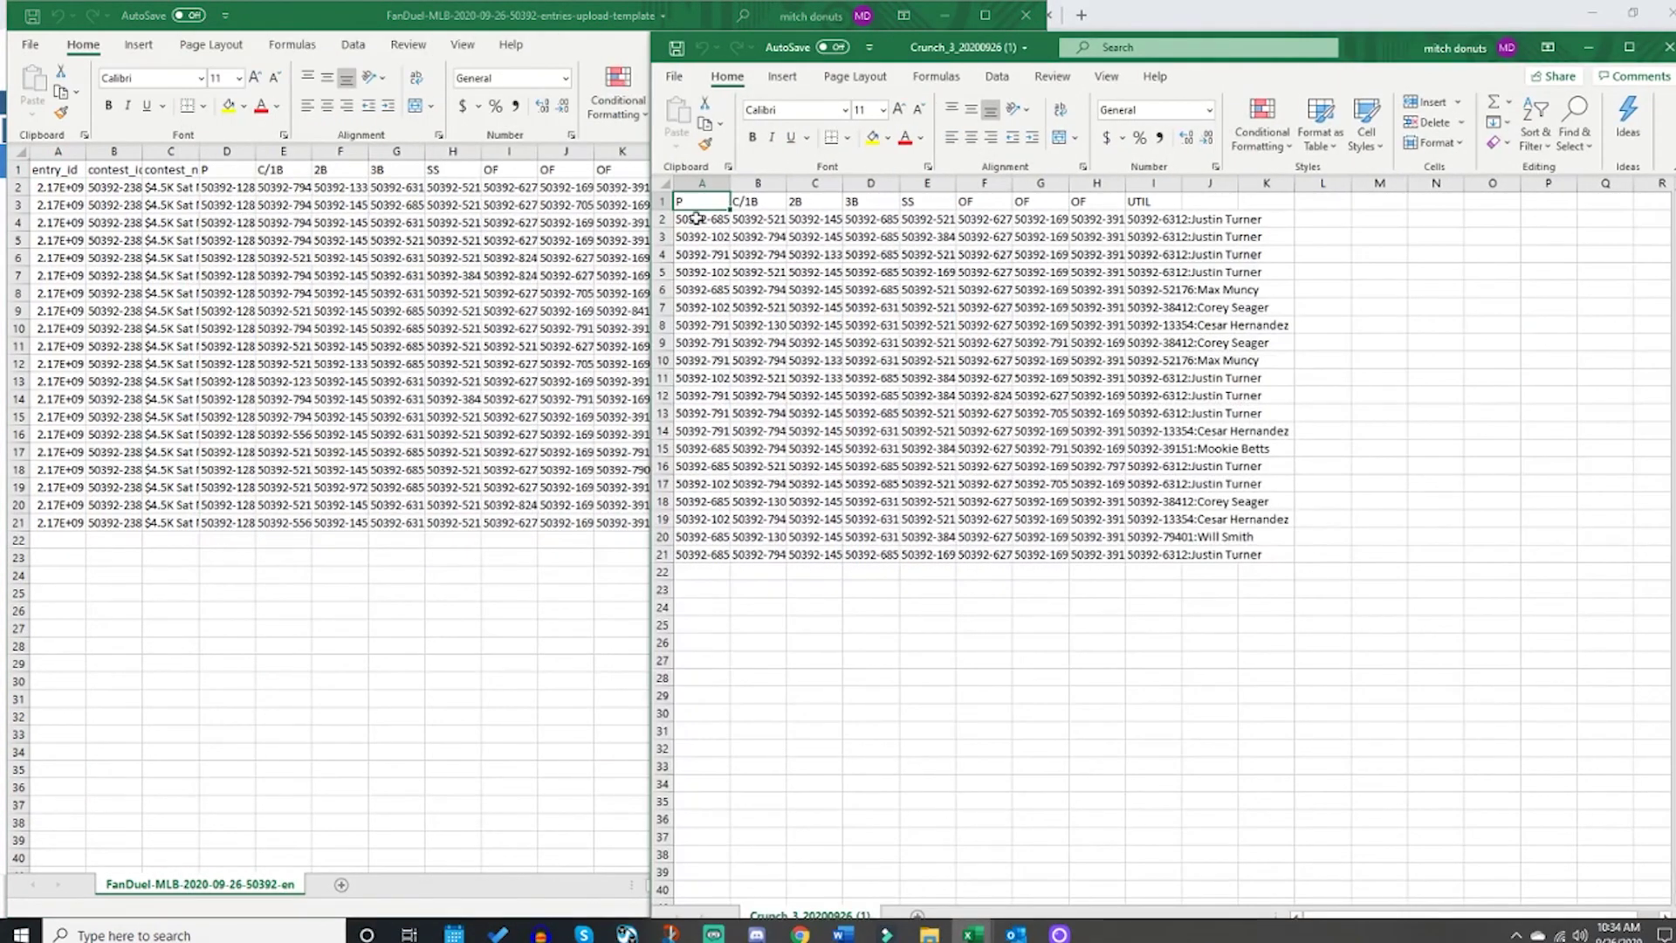
Step: Paste Crunch_3 rows A2:I21 into the template at D2, save it, and close Excel
{"action": "mouse_move", "coordinate": [693, 219]}
{"action": "left_mouse_down"}
{"action": "mouse_move", "coordinate": [1150, 560]}
{"action": "mouse_move", "coordinate": [1185, 557]}
{"action": "left_mouse_up"}
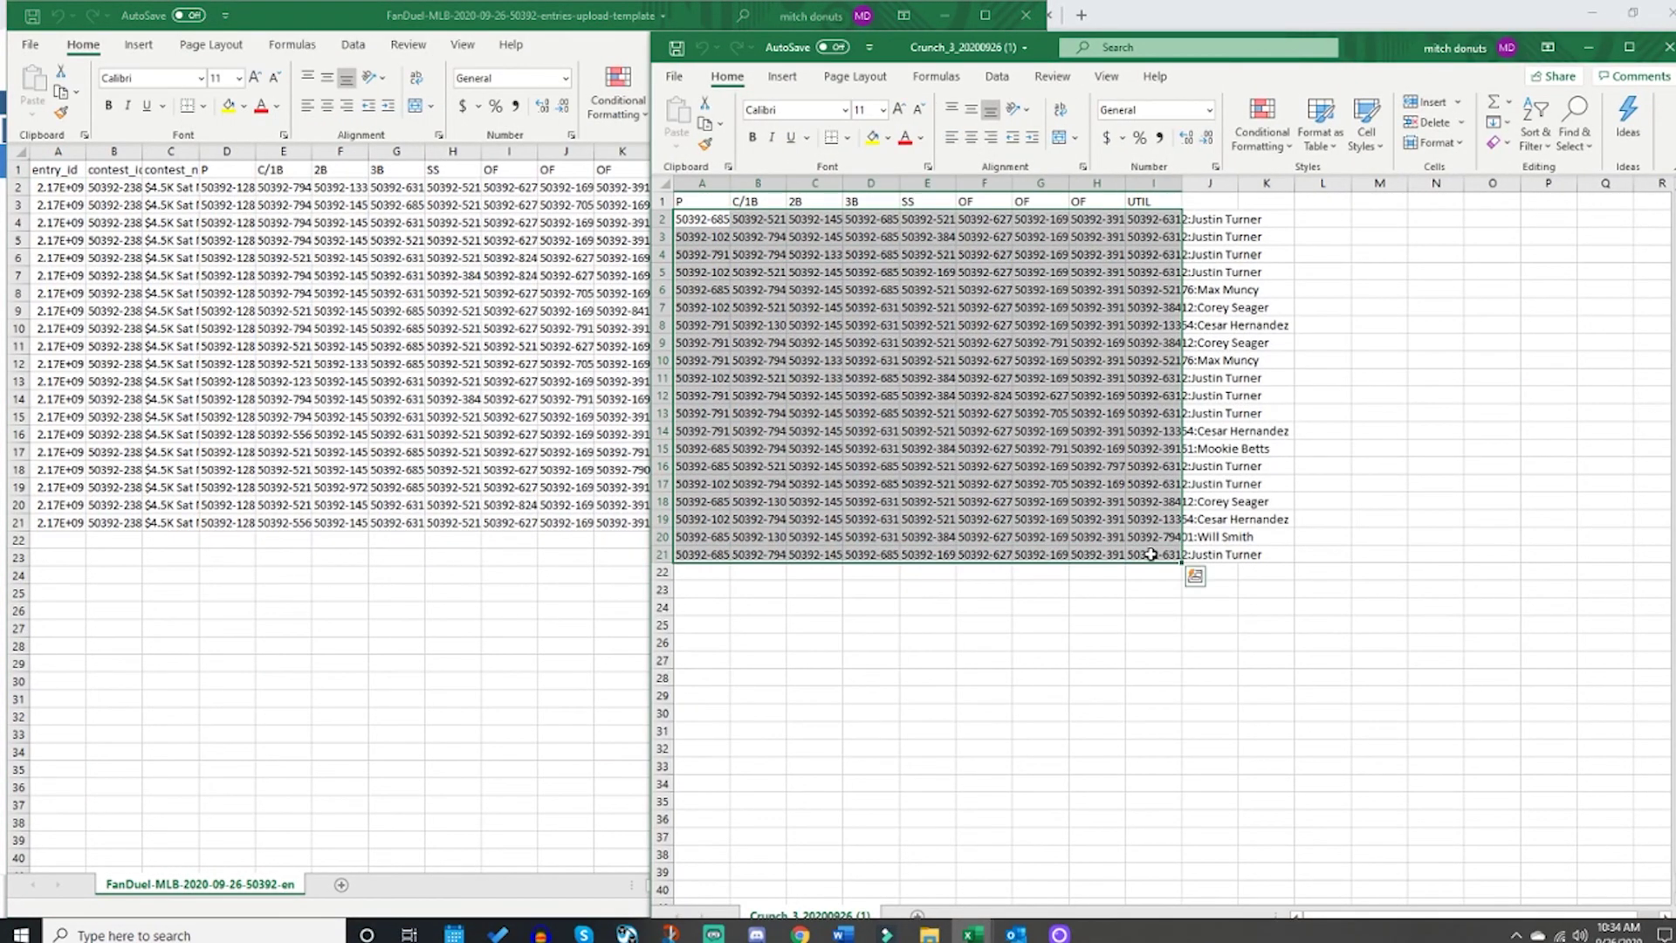
{"action": "key", "text": "ctrl+c"}
{"action": "left_click", "coordinate": [296, 176]}
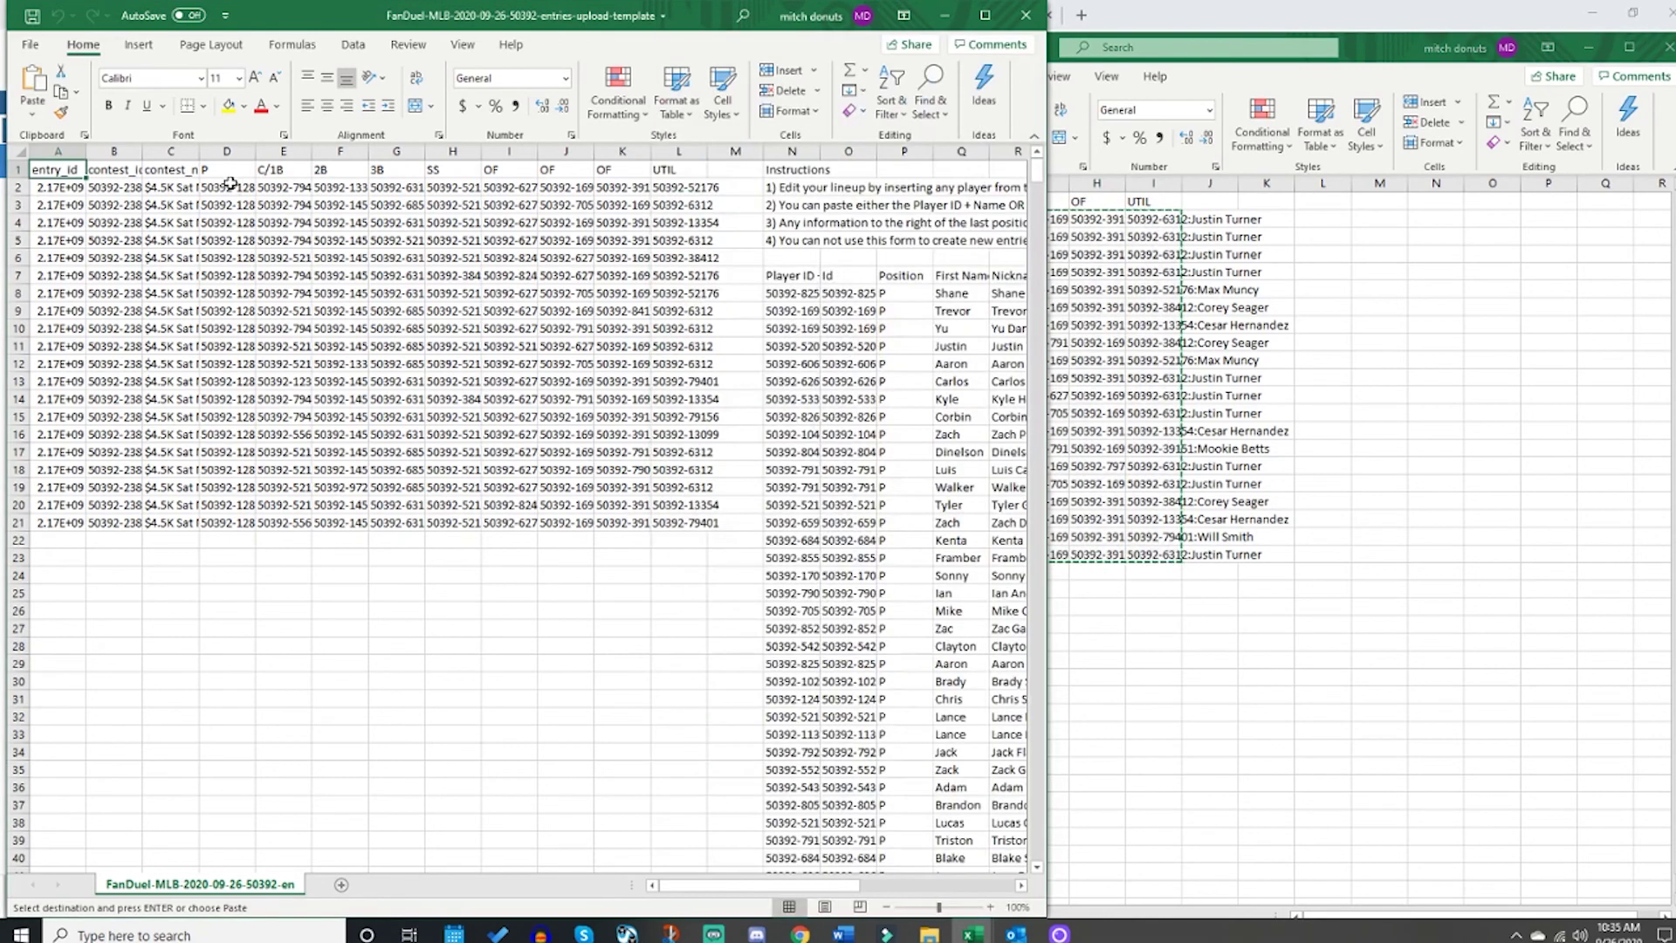
{"action": "left_click", "coordinate": [237, 190]}
{"action": "key", "text": "ctrl+v"}
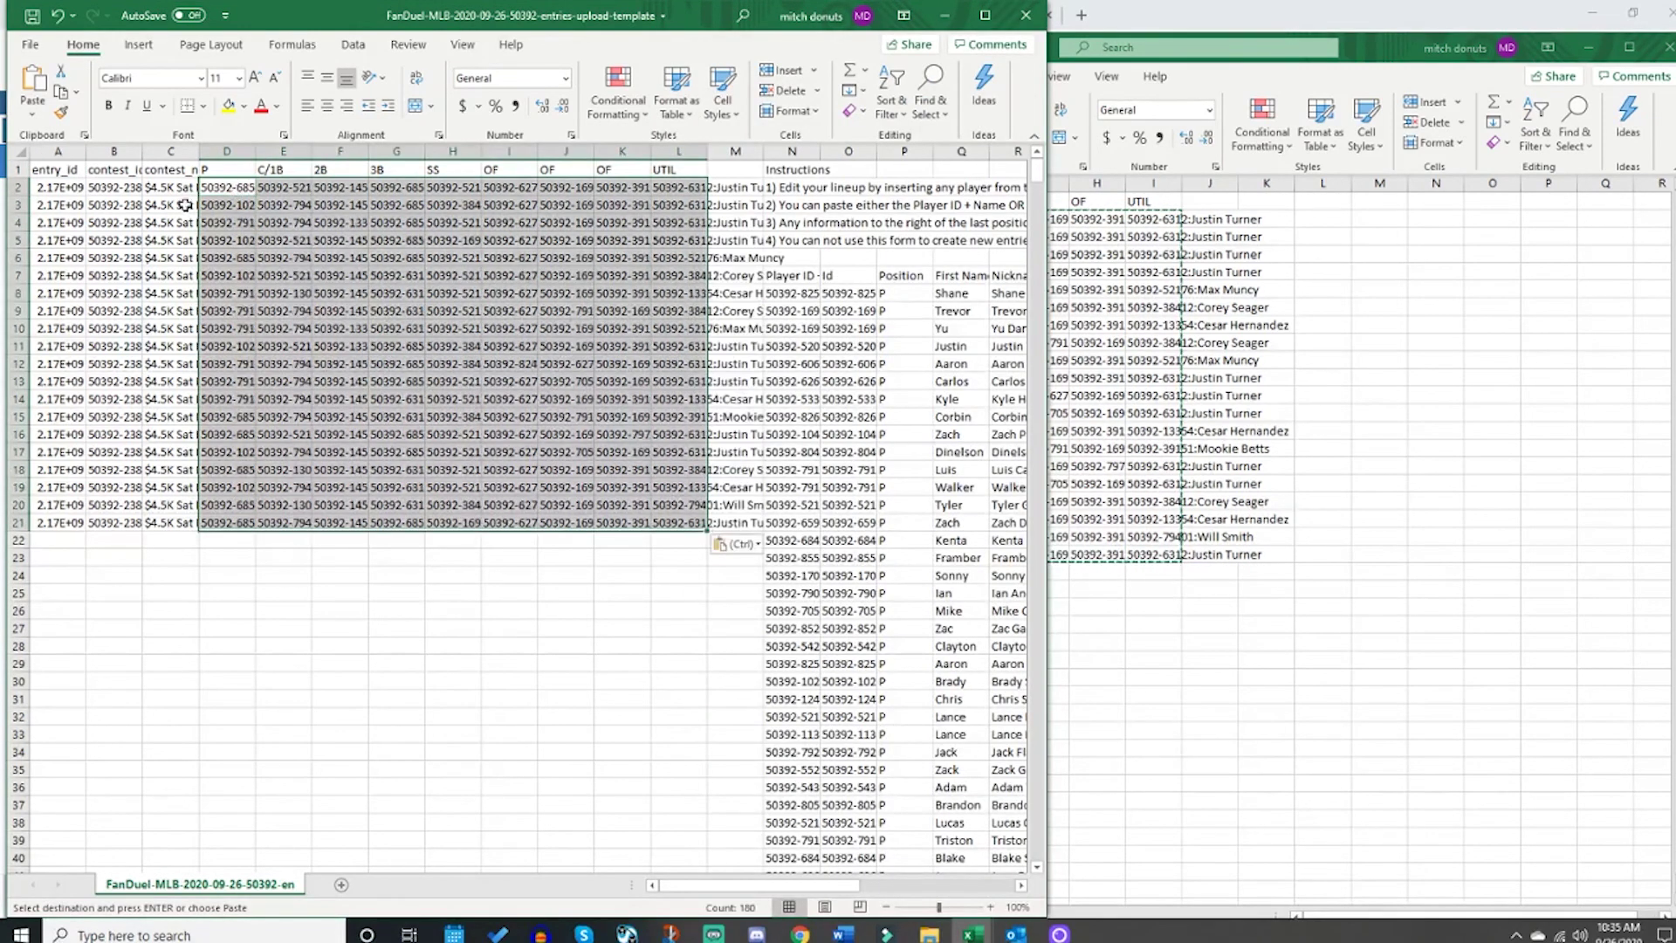
{"action": "left_click", "coordinate": [170, 206]}
{"action": "left_click", "coordinate": [30, 16]}
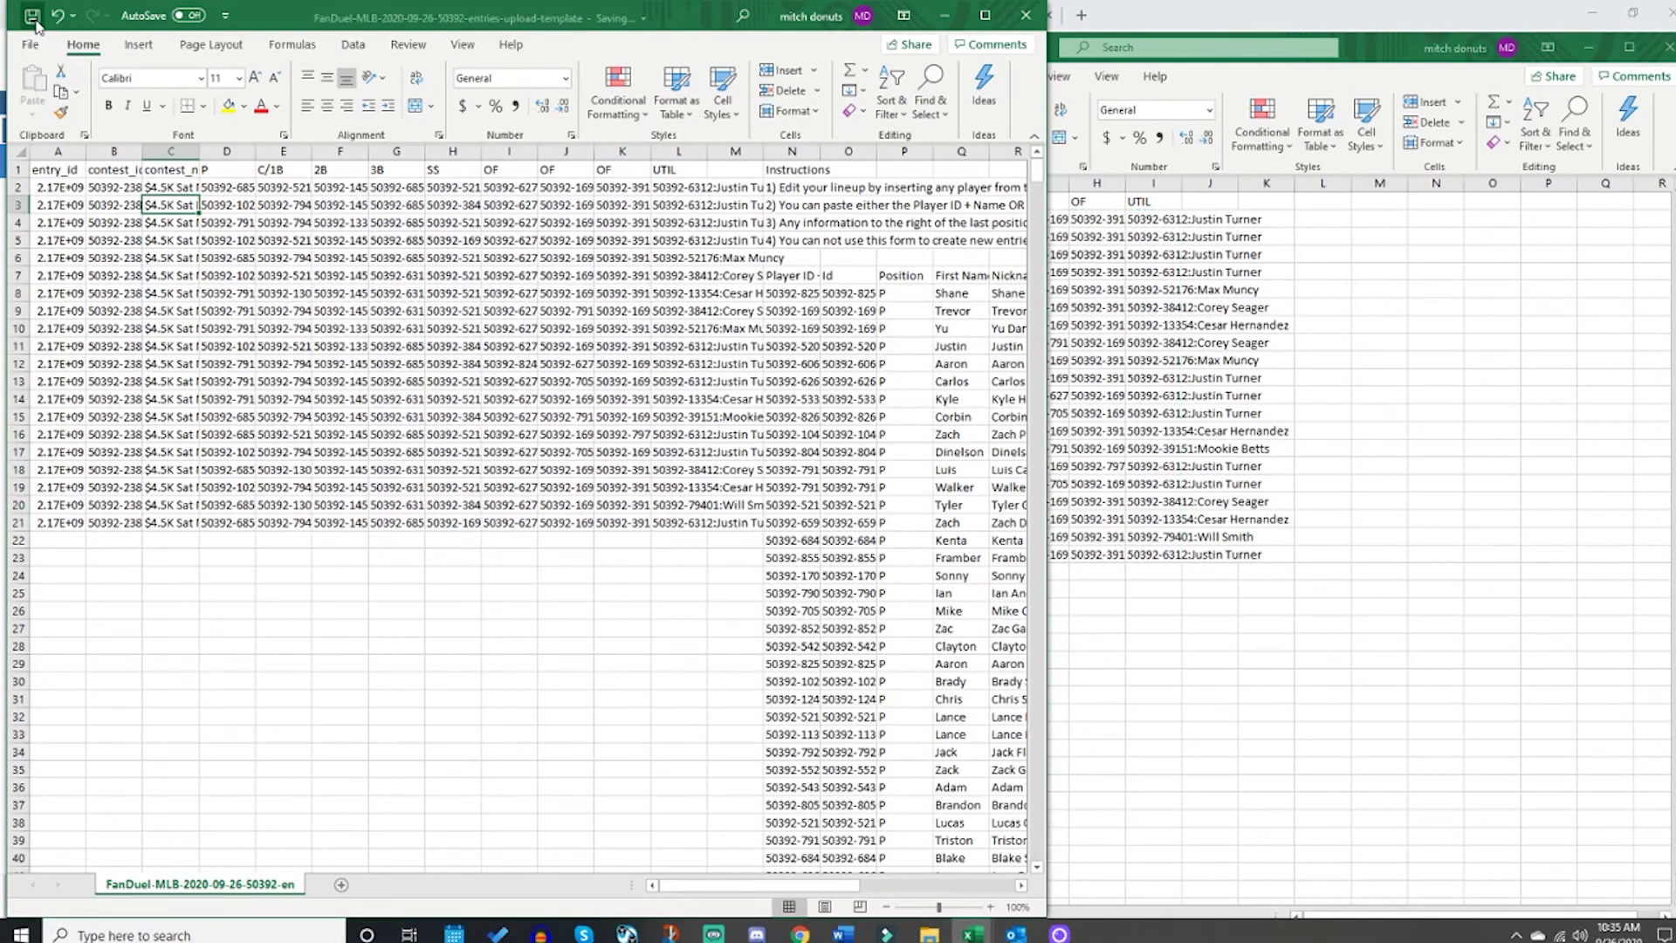
{"action": "left_click", "coordinate": [1025, 16]}
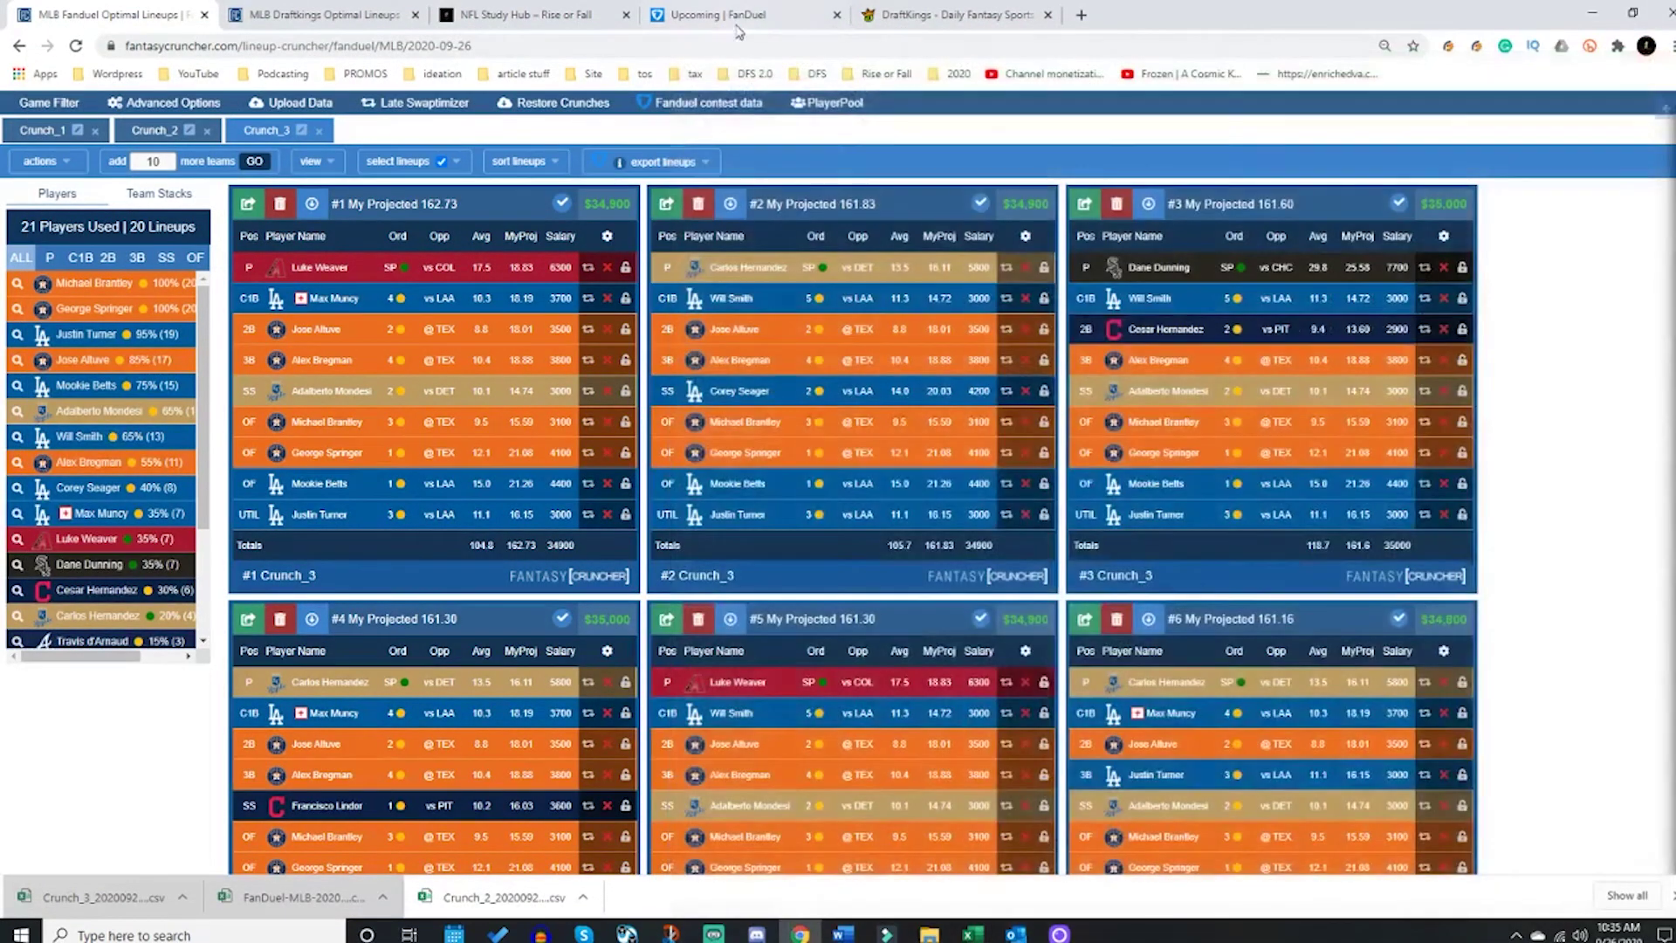
Step: Upload the edited FanDuel-MLB template in FanDuel to update all 20 entries, then dismiss the confirmation
{"action": "left_click", "coordinate": [738, 17]}
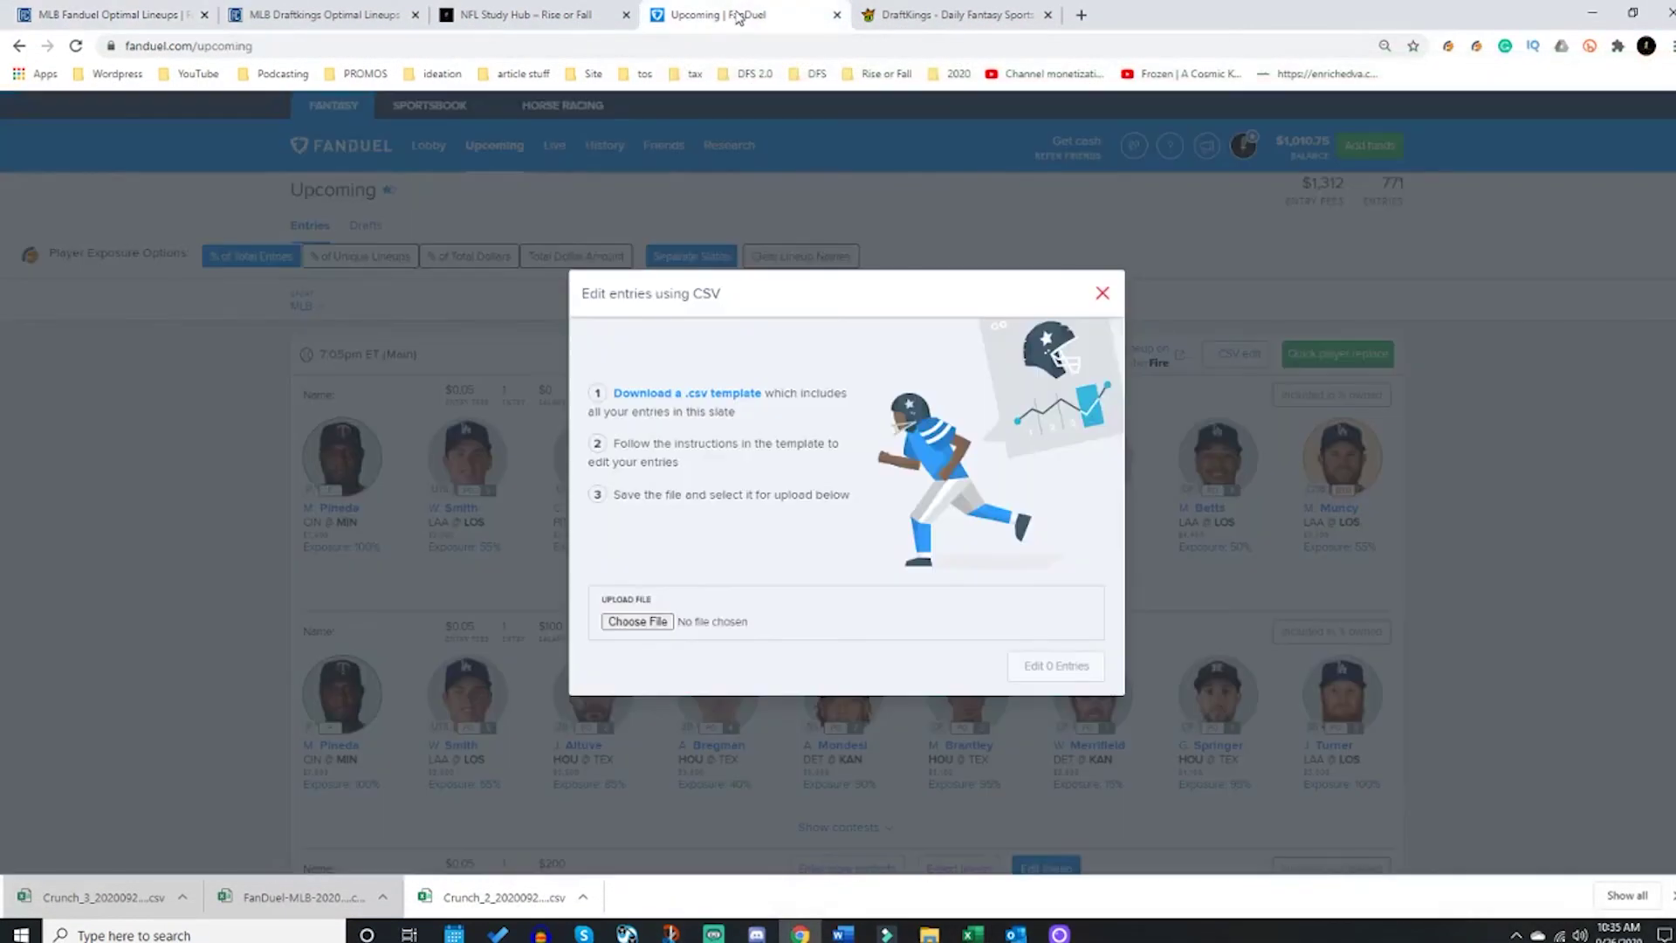
{"action": "left_click", "coordinate": [638, 620]}
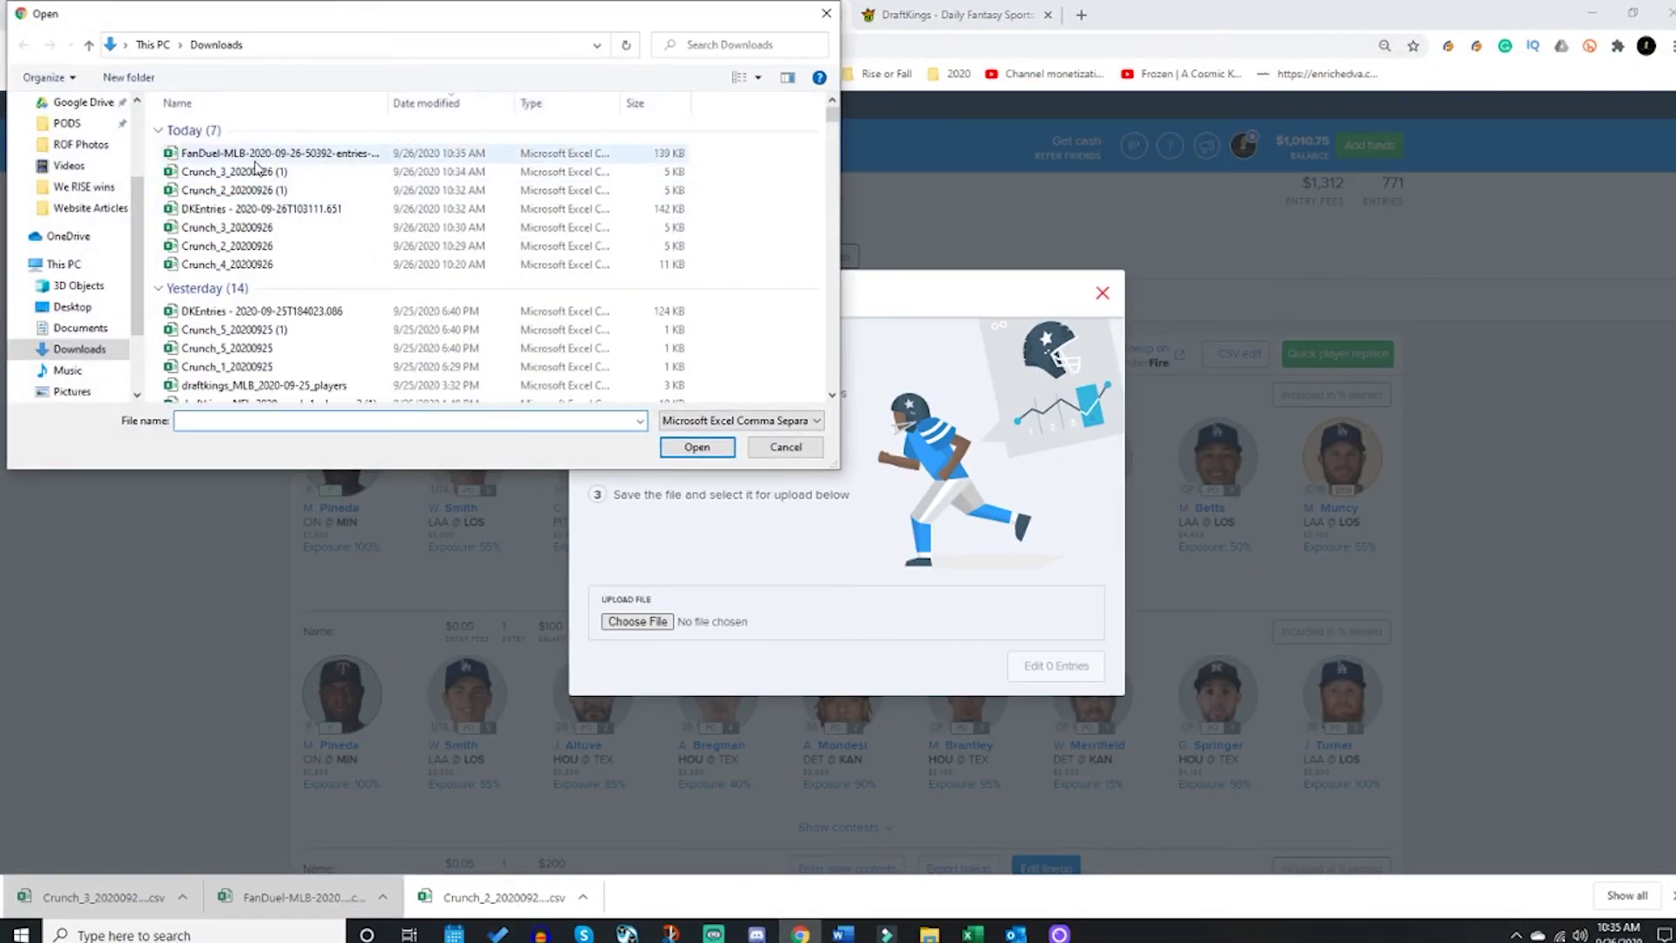
{"action": "left_click", "coordinate": [214, 157]}
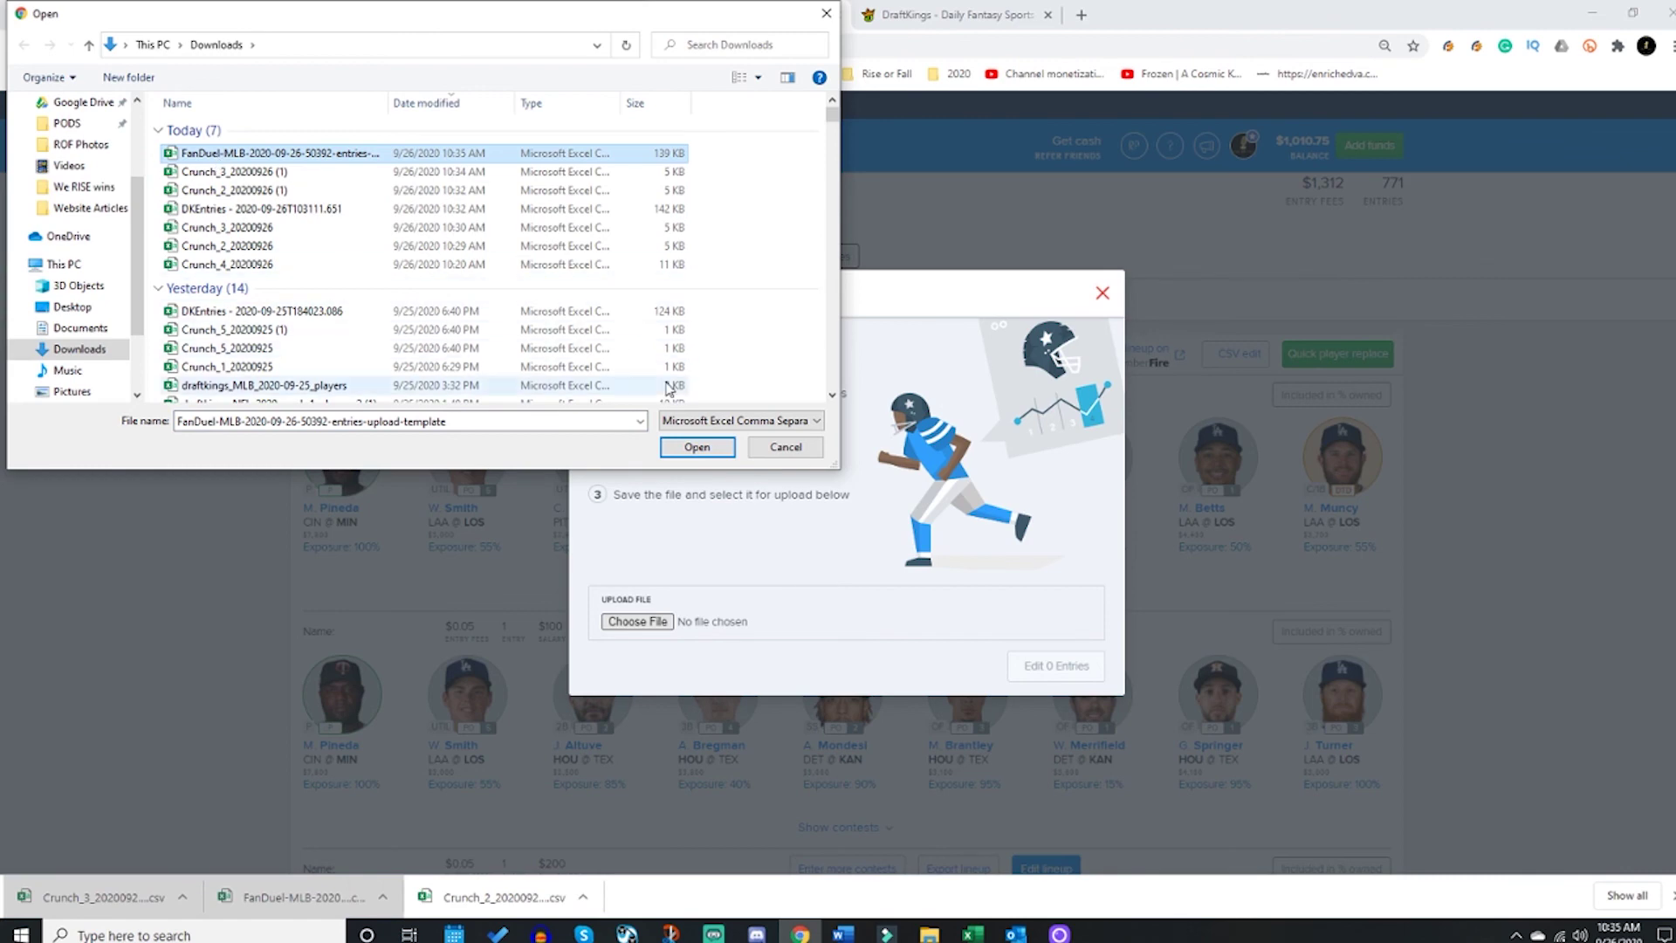
{"action": "left_click", "coordinate": [696, 447]}
{"action": "left_click", "coordinate": [1038, 672]}
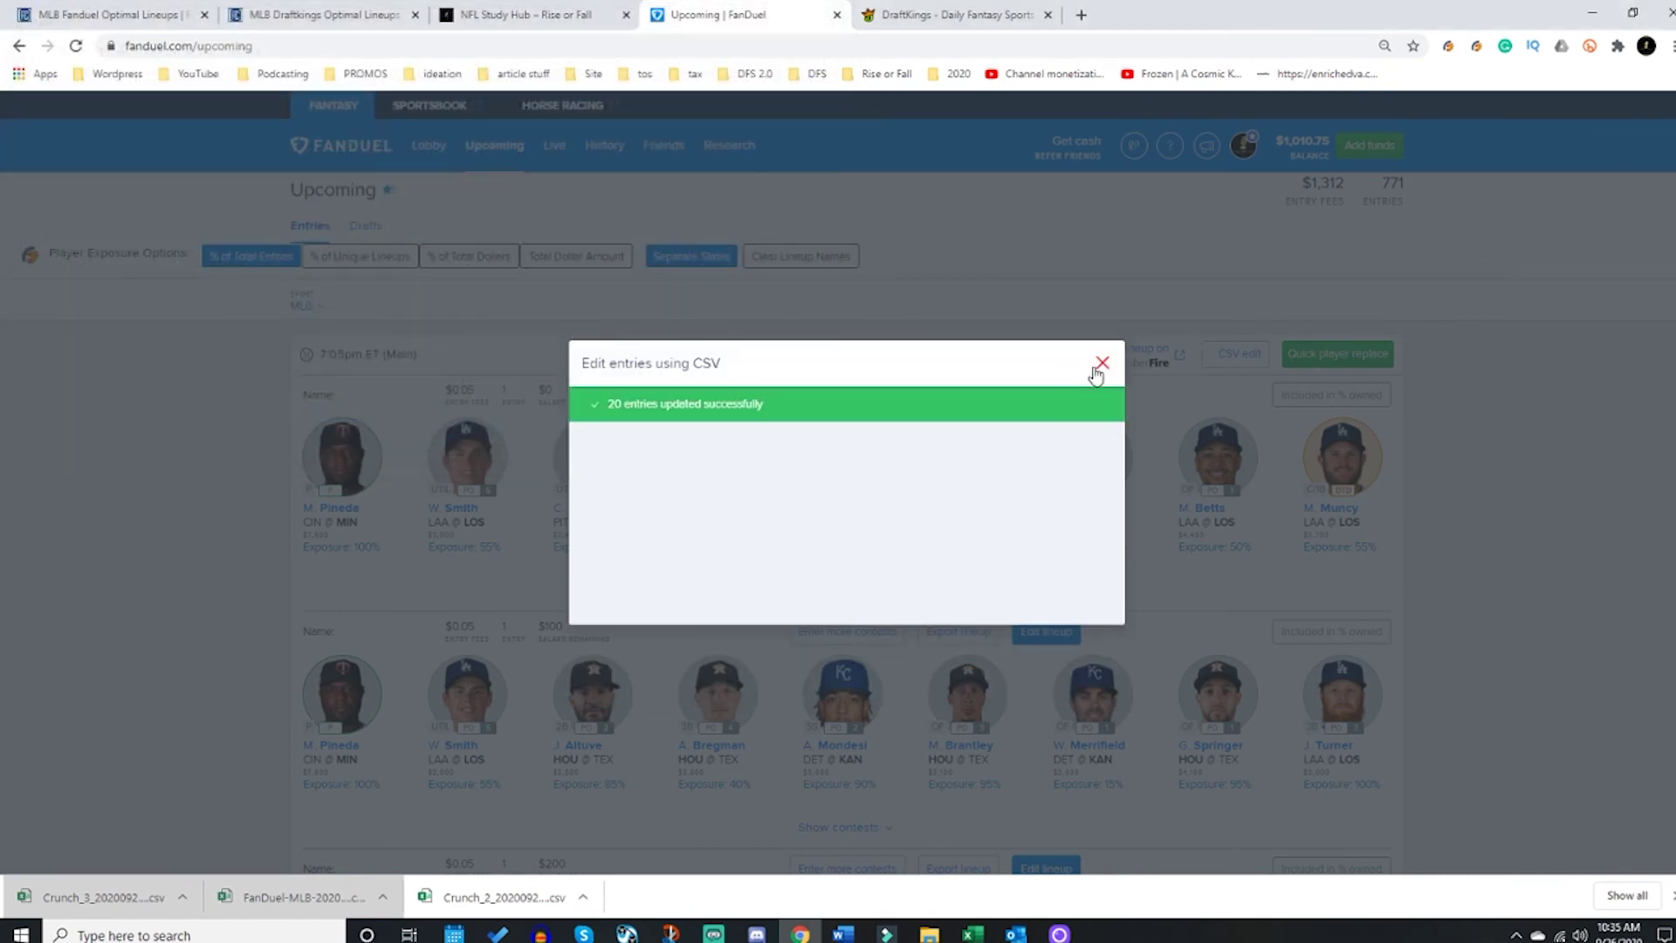
{"action": "left_click", "coordinate": [1100, 365]}
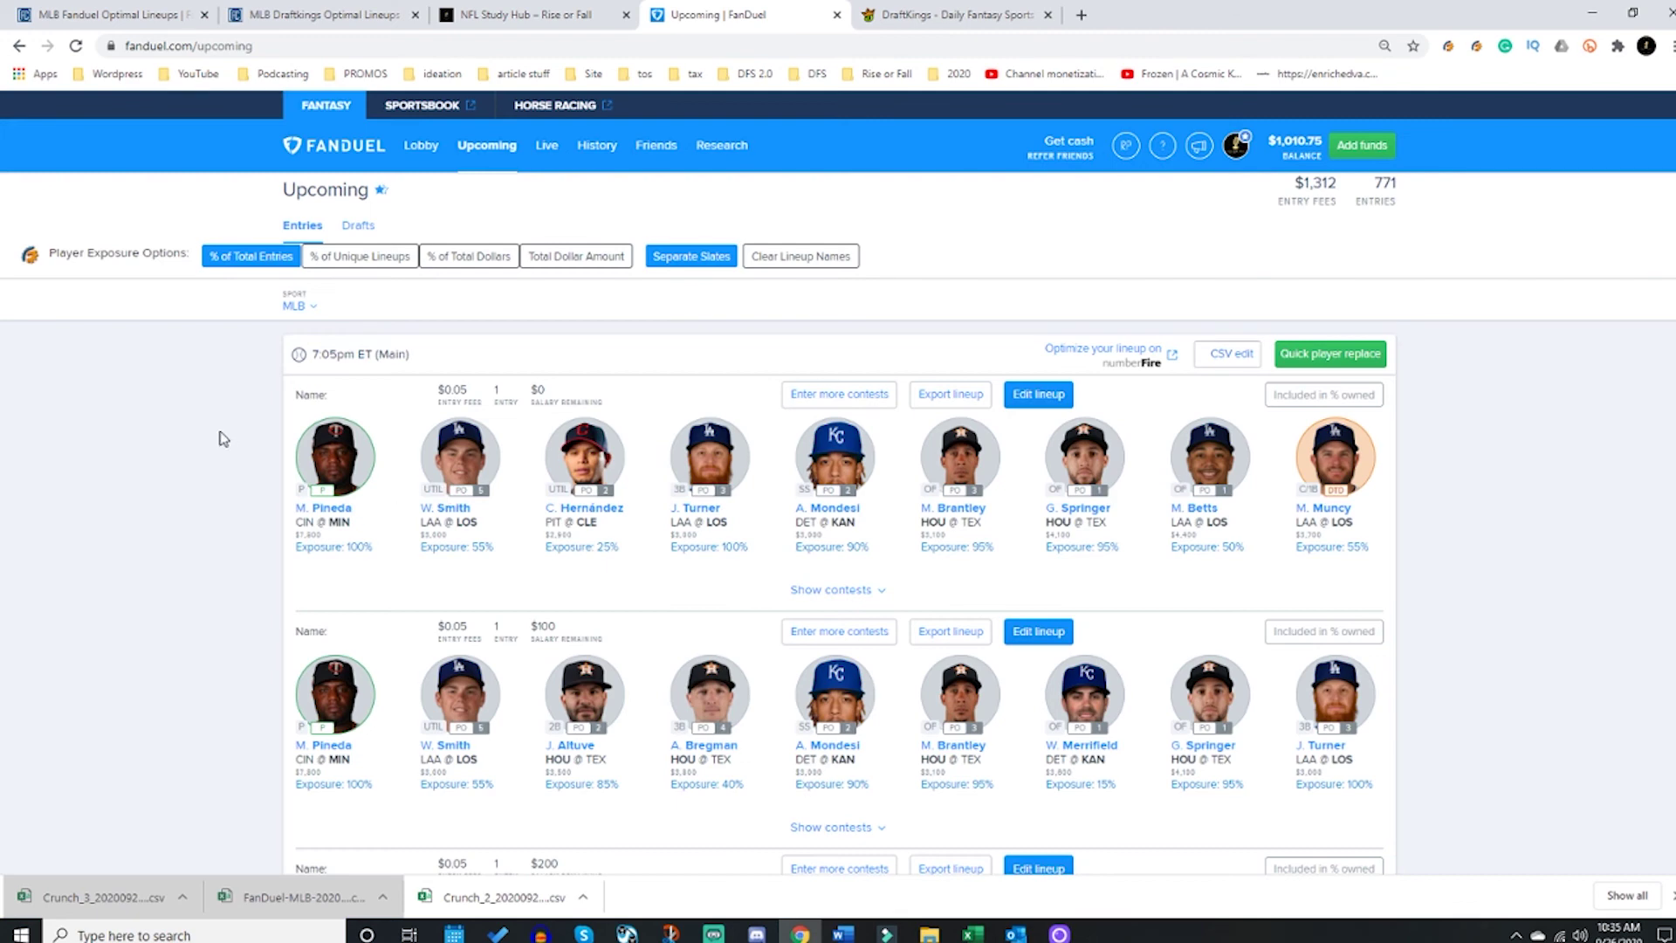
Step: Reload the Upcoming page with F5 to show the revised lineups
{"action": "key", "text": "F5"}
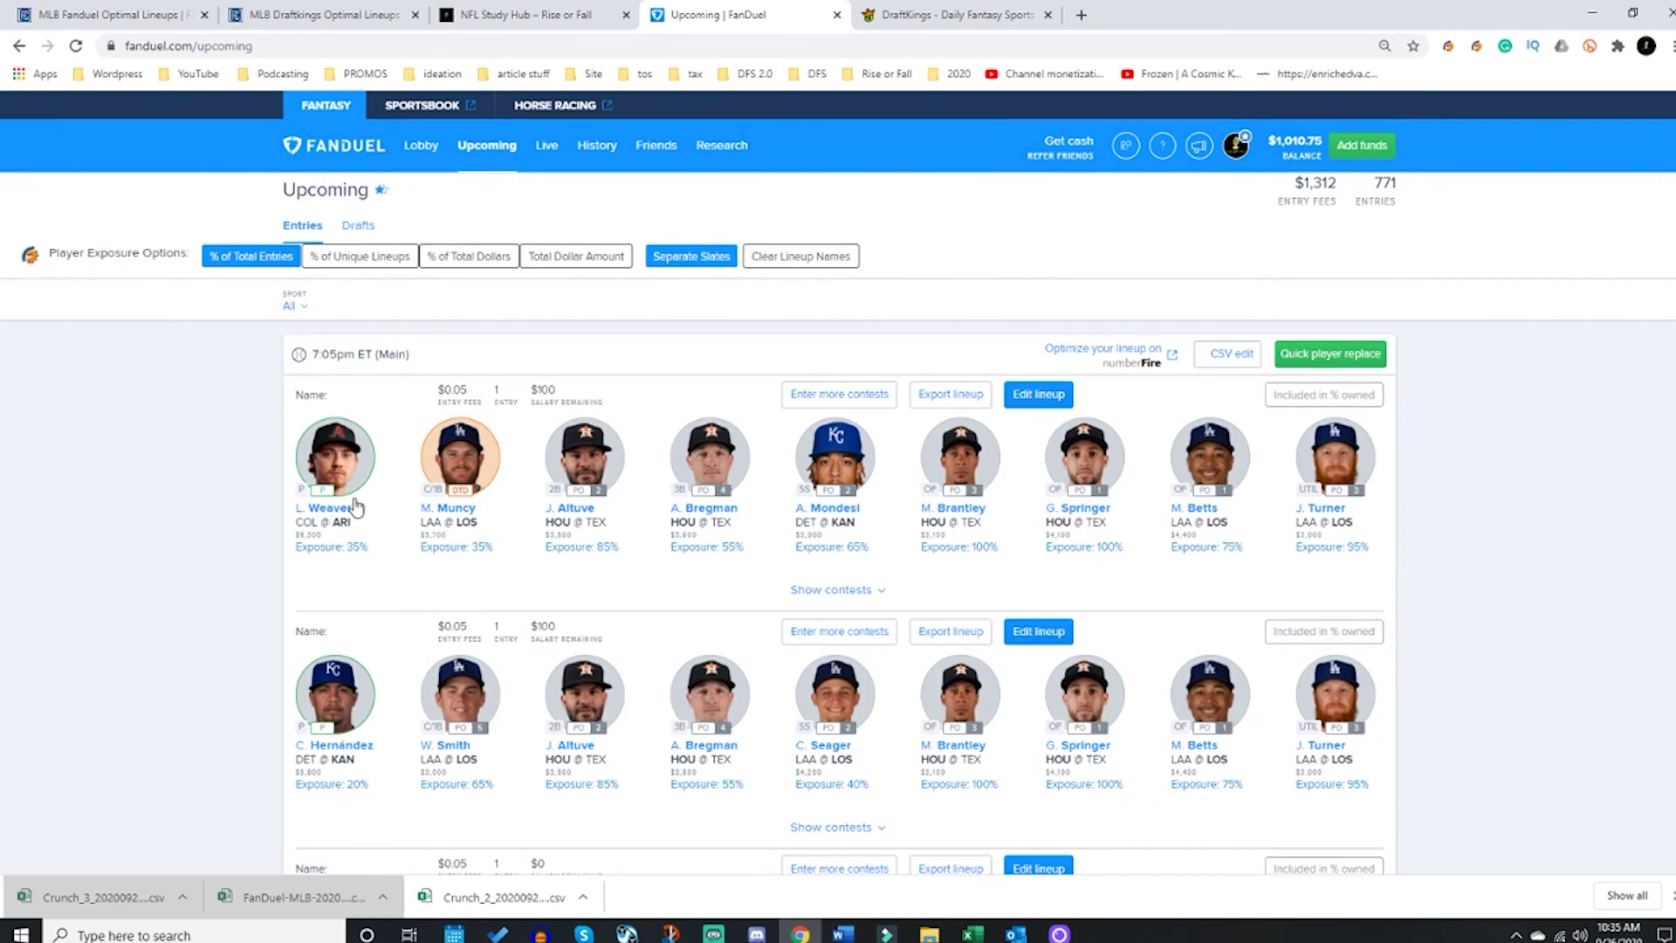
{"action": "scroll", "coordinate": [400, 603], "scroll_direction": "down", "scroll_amount": 2}
{"action": "scroll", "coordinate": [381, 582], "scroll_direction": "down", "scroll_amount": 2}
{"action": "scroll", "coordinate": [380, 577], "scroll_direction": "up", "scroll_amount": 2}
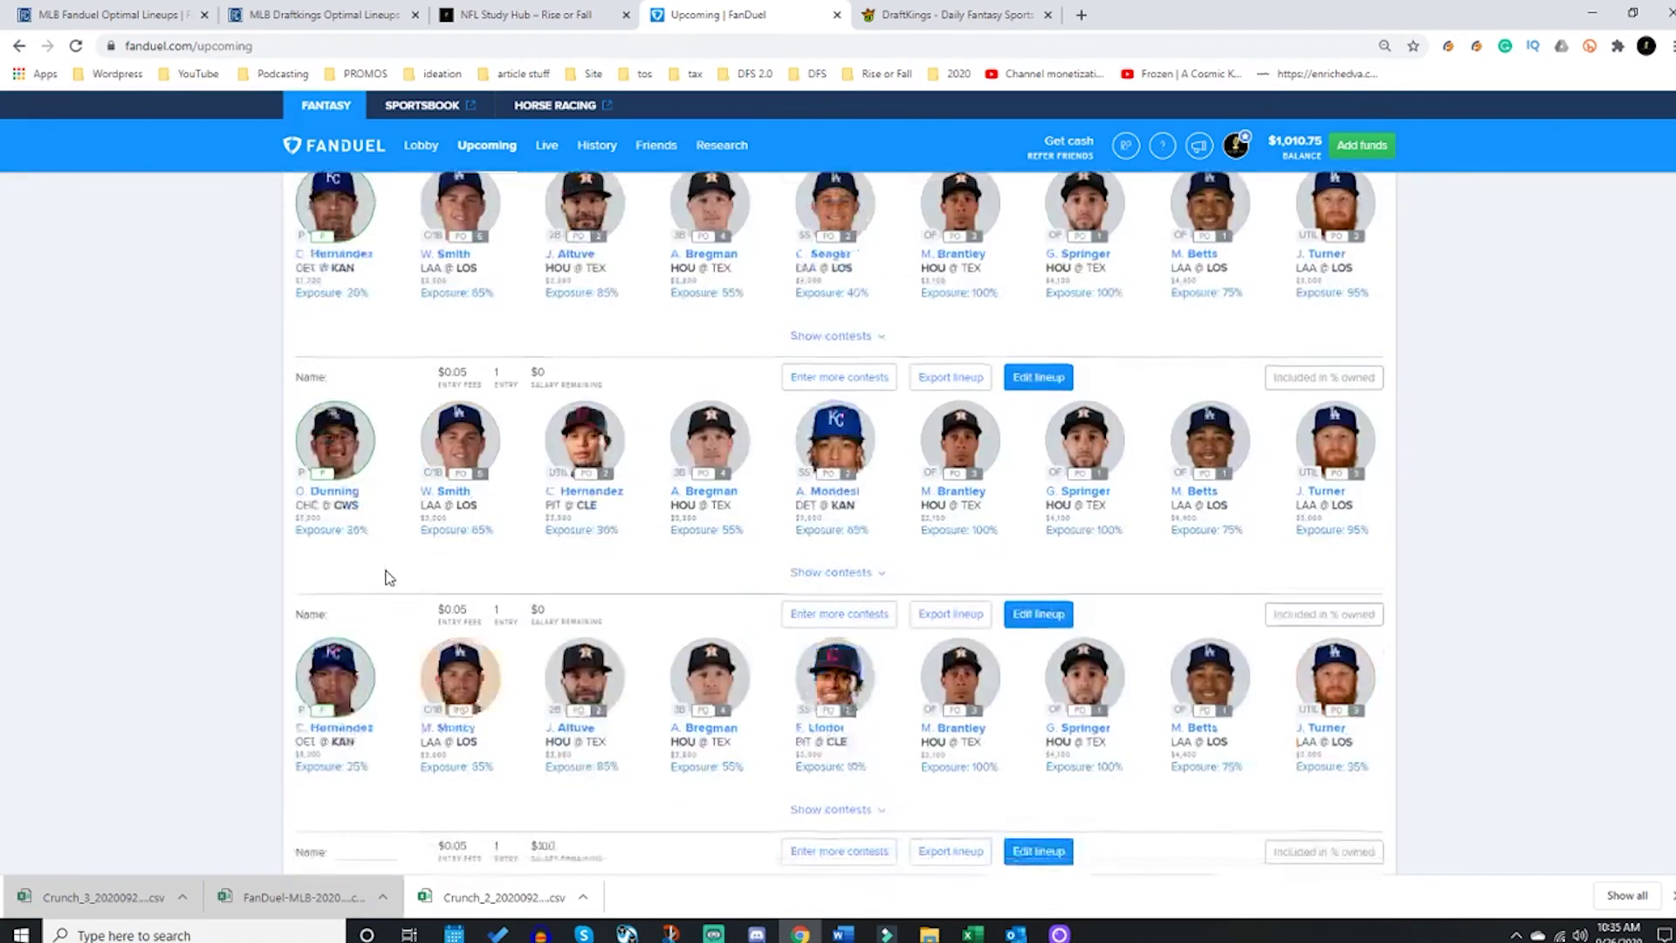
{"action": "scroll", "coordinate": [385, 576], "scroll_direction": "up", "scroll_amount": 2}
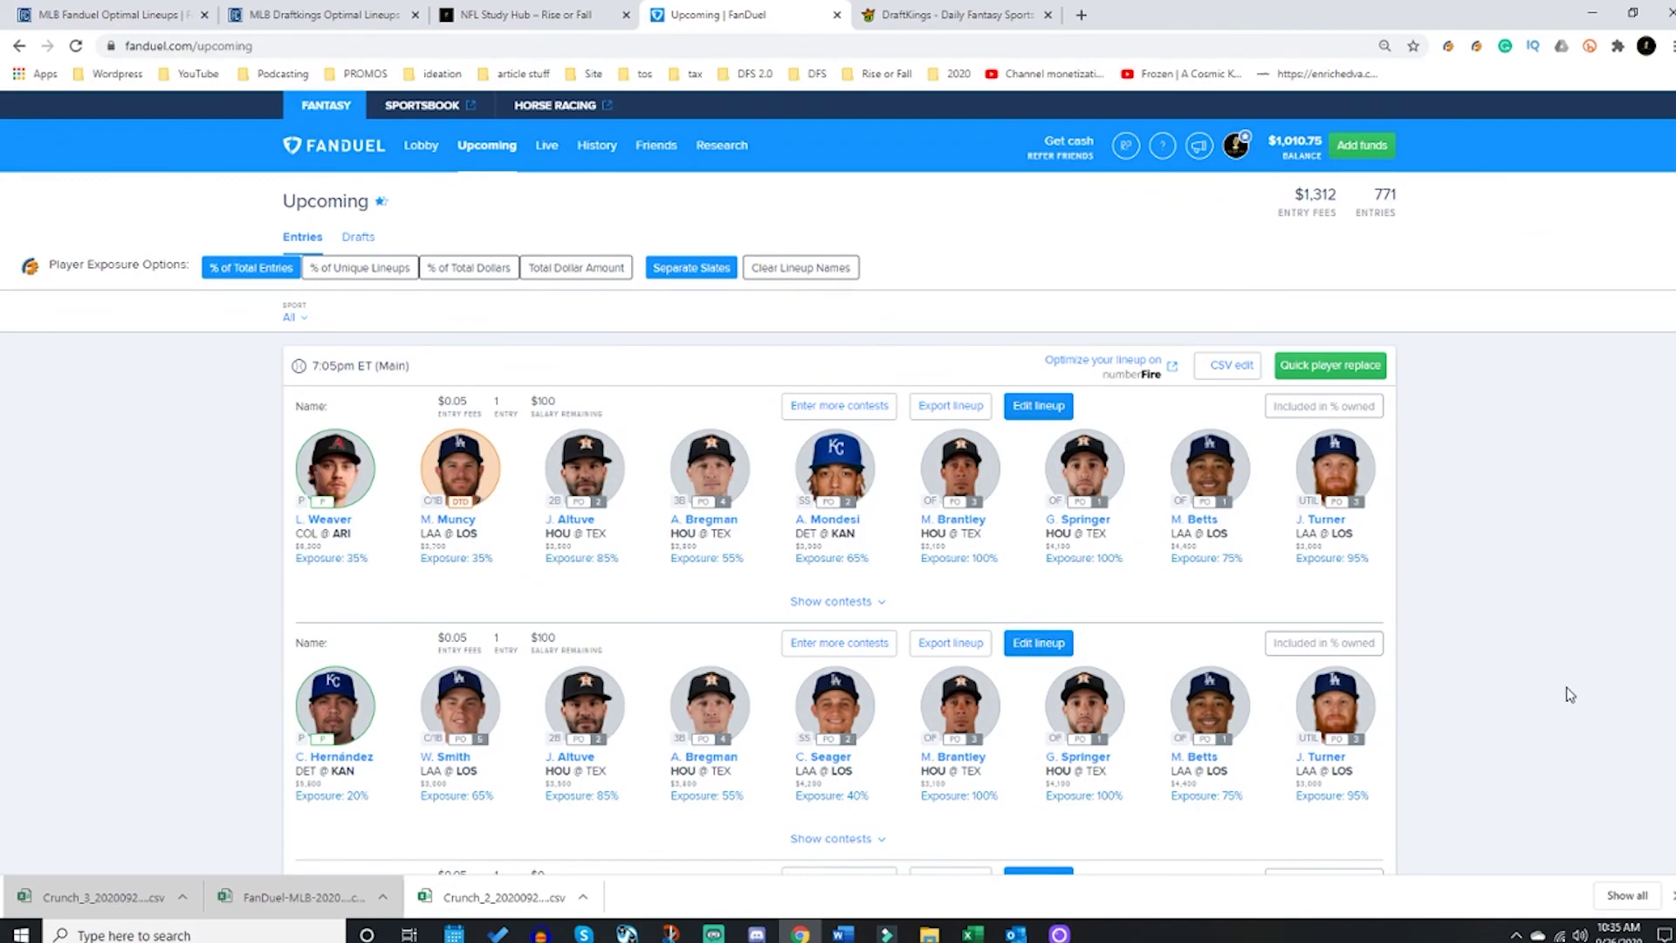